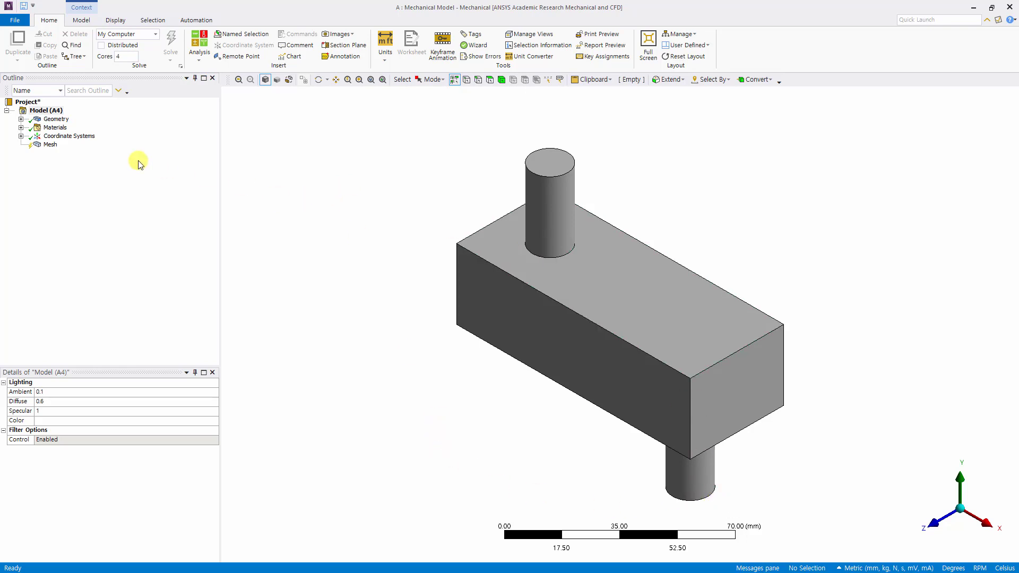
- Set the global mesh defaults to Mechanical physics preference and Quadratic element order
click(21, 119)
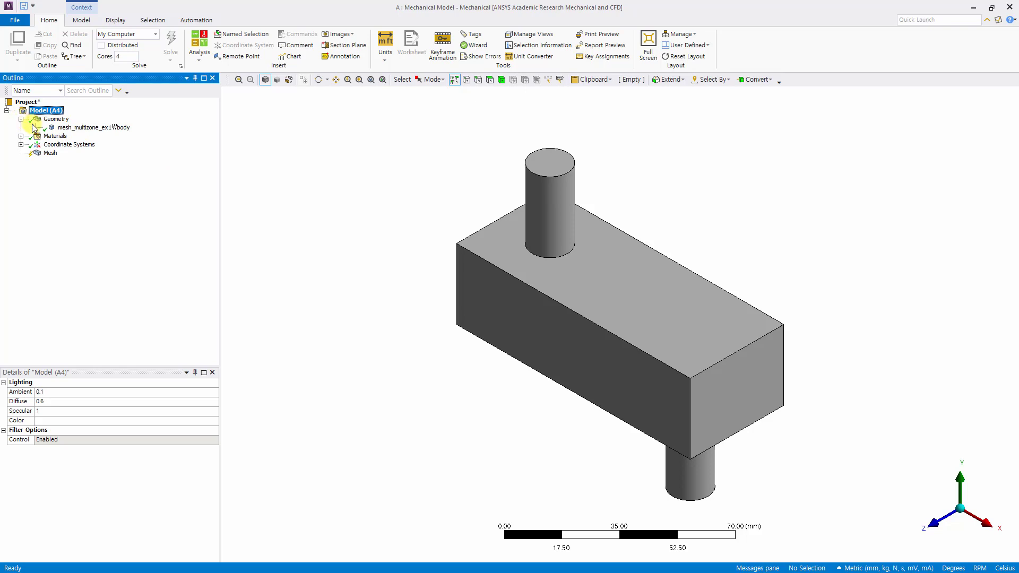
click(79, 127)
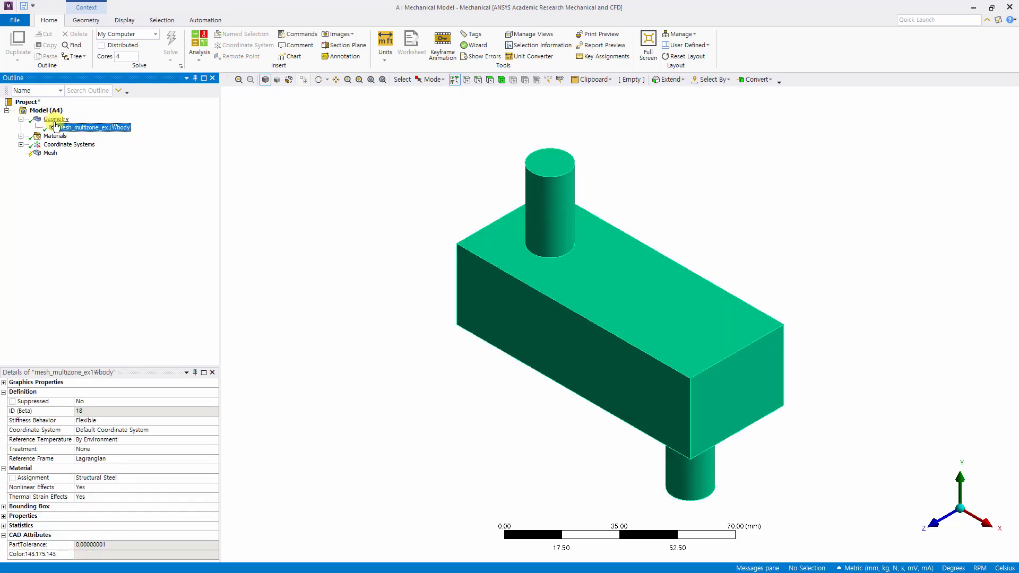
click(50, 153)
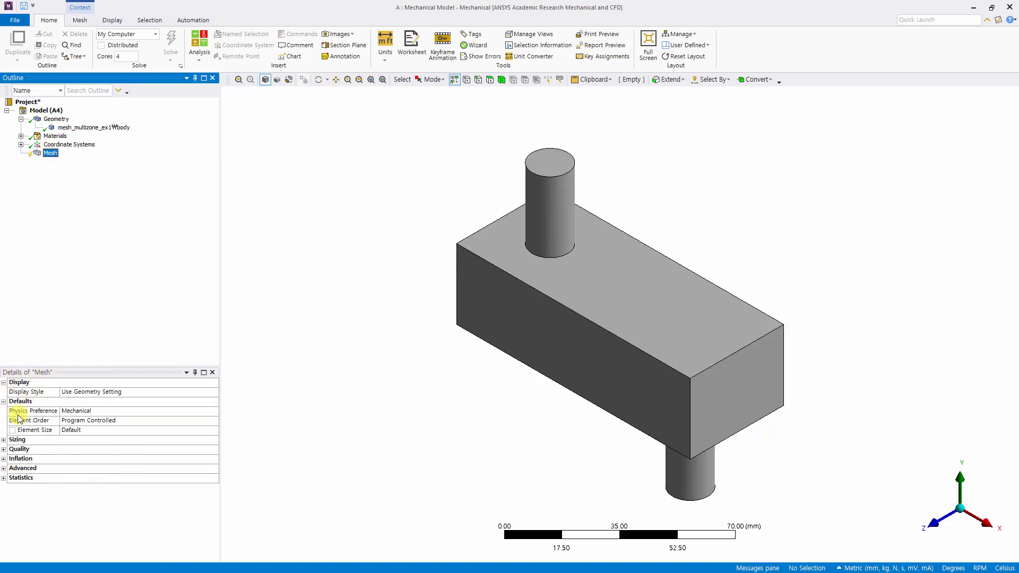
click(212, 411)
click(213, 412)
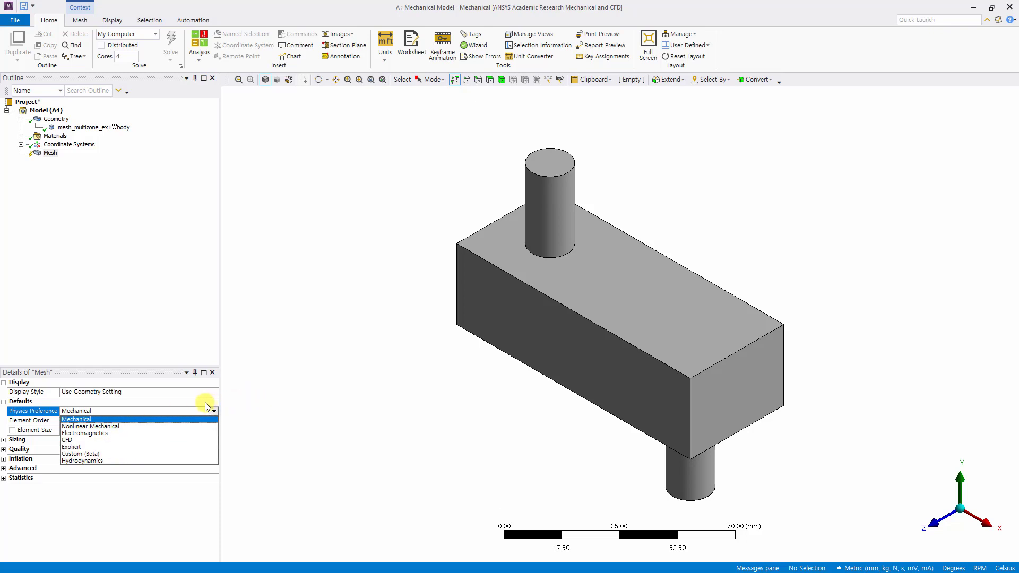
click(69, 419)
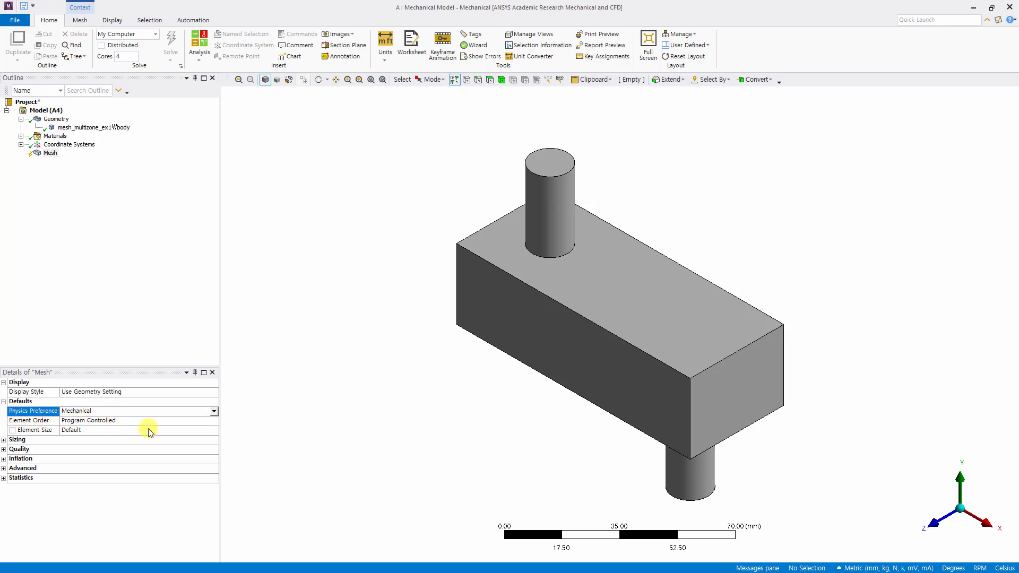
click(214, 423)
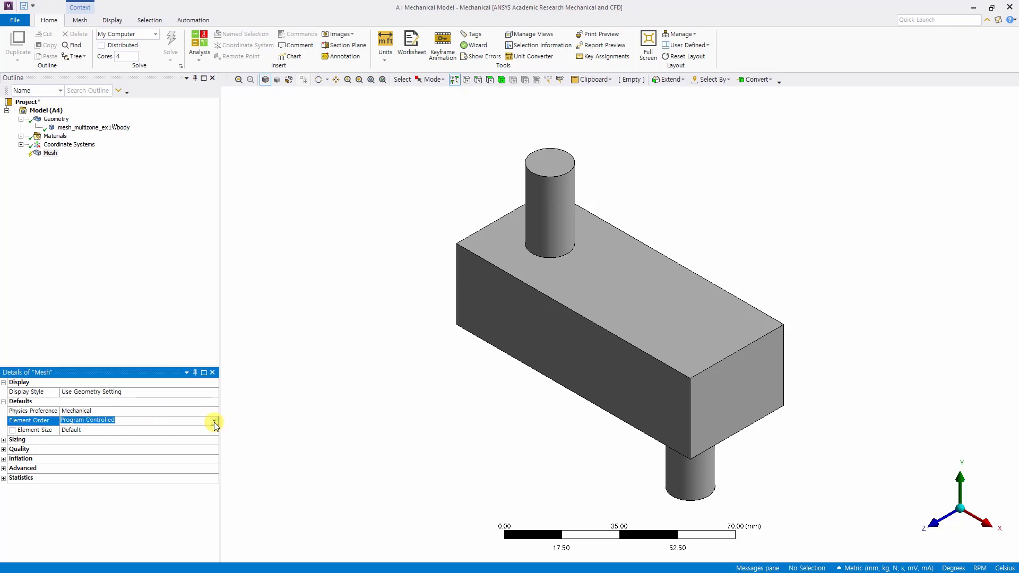
click(214, 421)
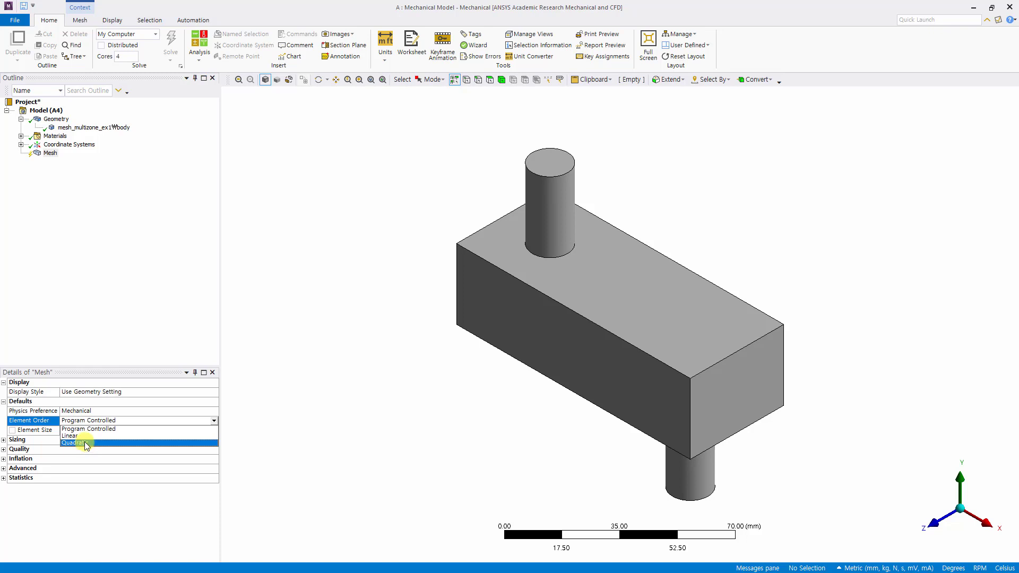
click(84, 442)
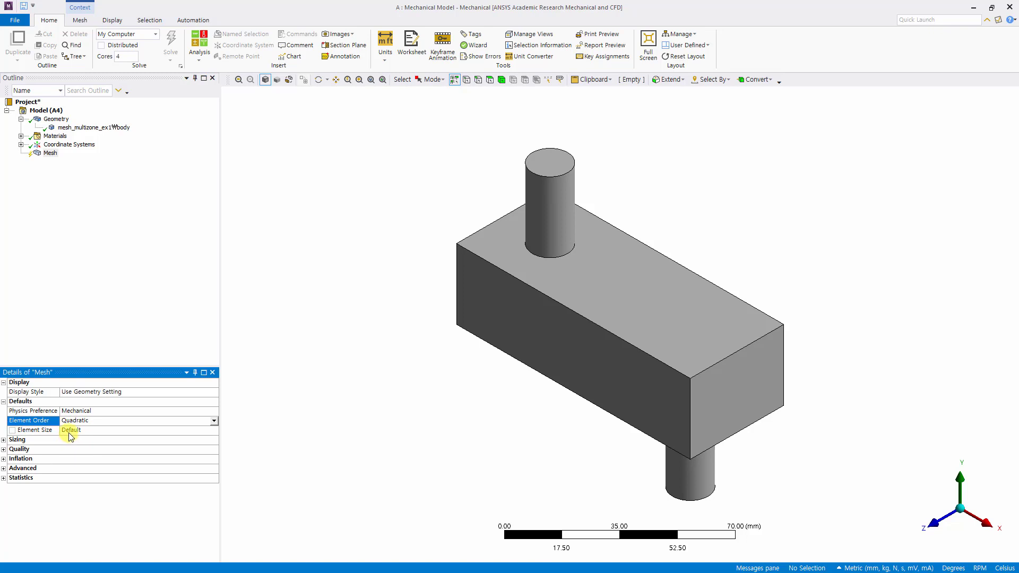
- Set the global mesh element size to 5 mm
click(927, 529)
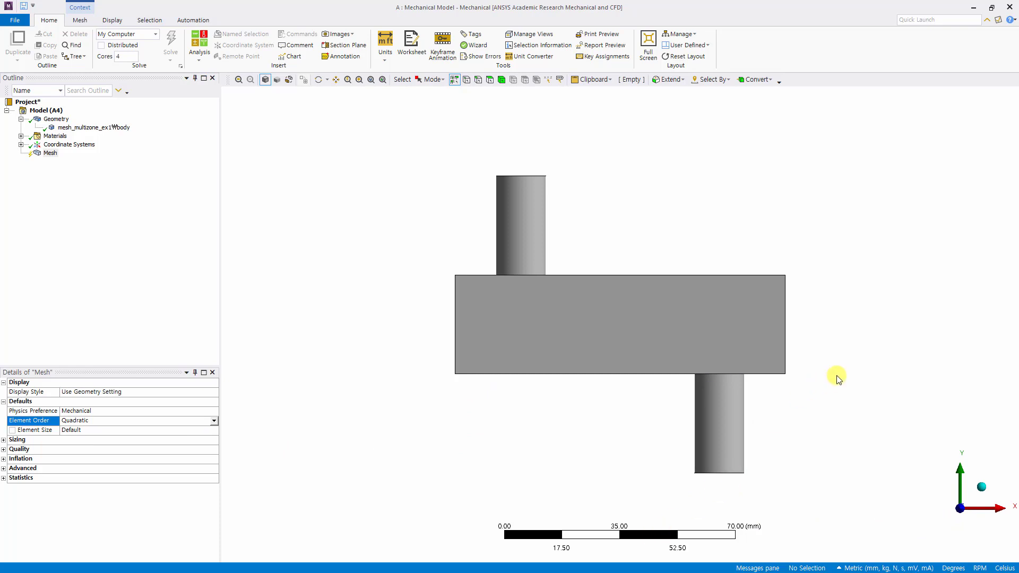
scroll(842, 374, down, 3)
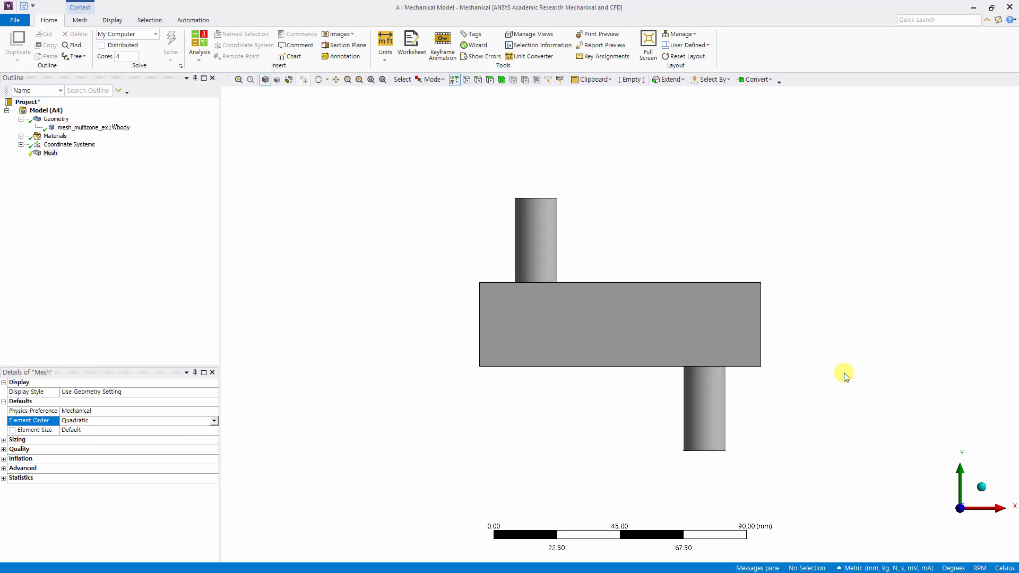
scroll(845, 376, down, 1)
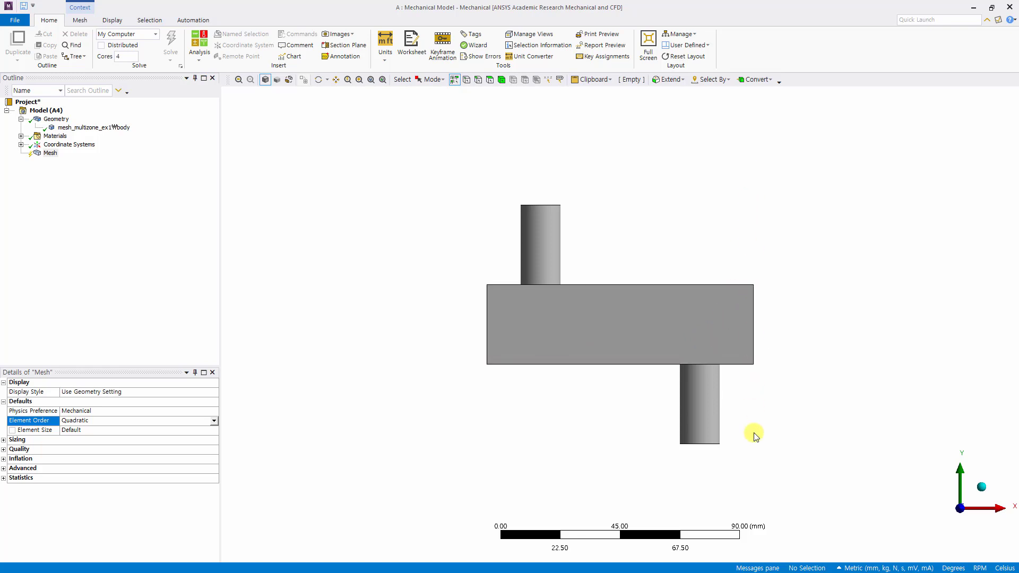
click(101, 429)
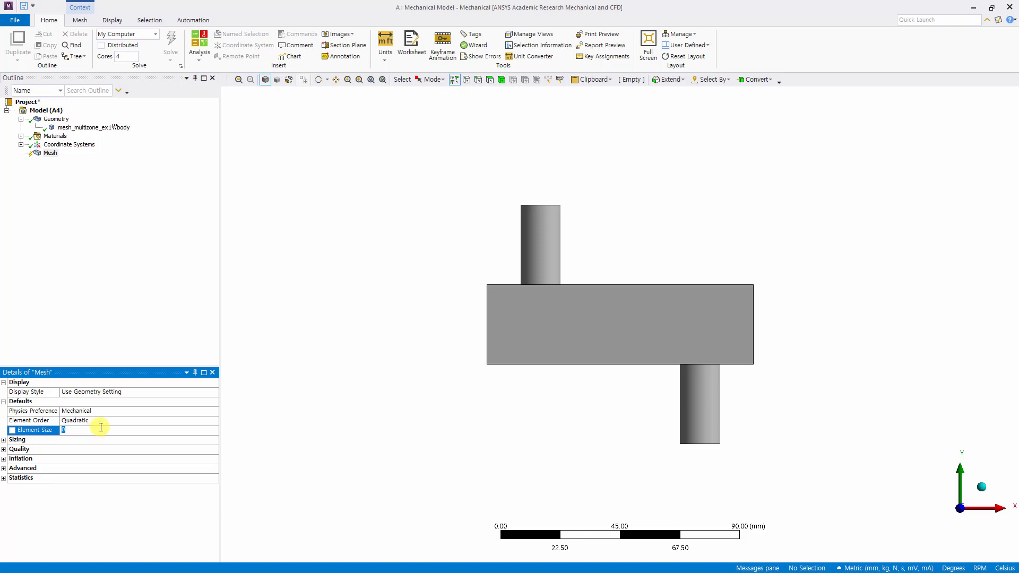
key(Return)
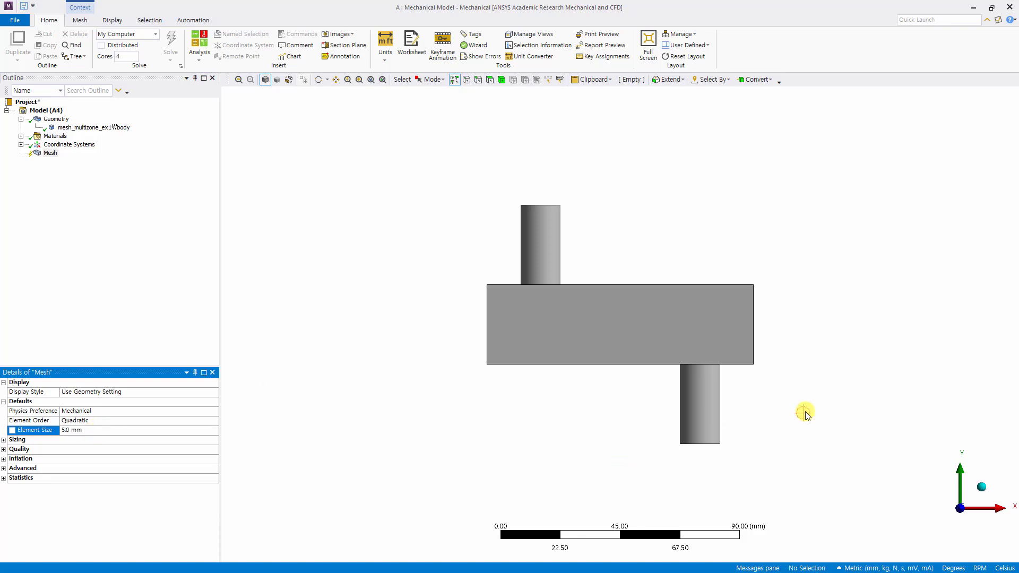
- Expand the mesh sizing settings and generate the mesh on the block with two cylinders
click(981, 486)
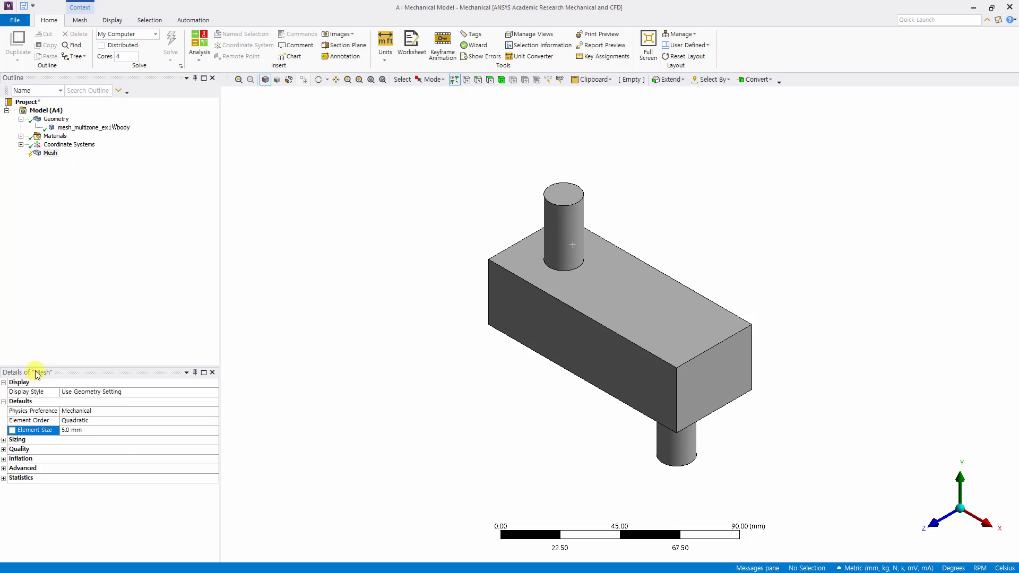
drag(37, 367, 55, 217)
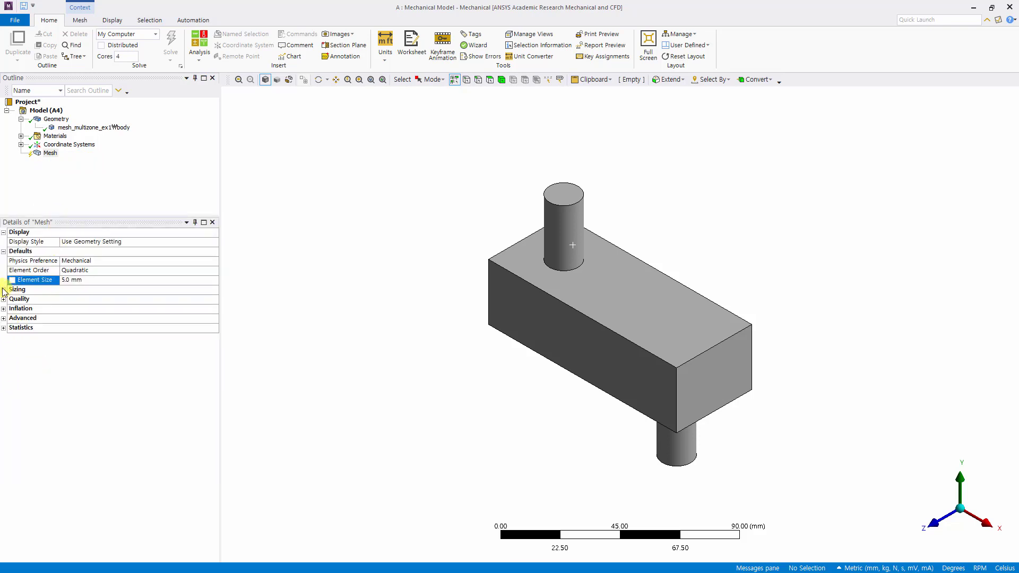
click(4, 290)
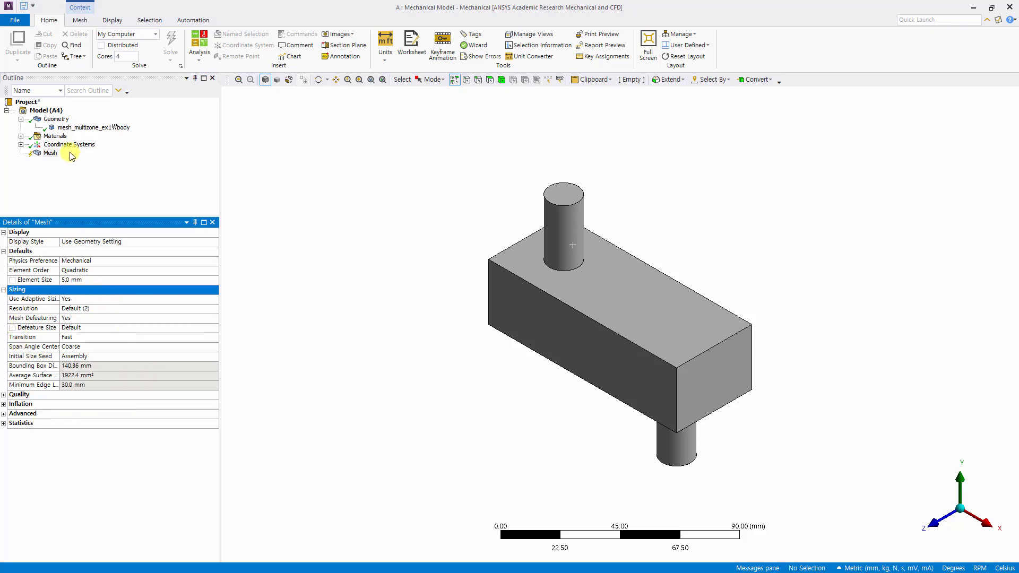
right_click(54, 155)
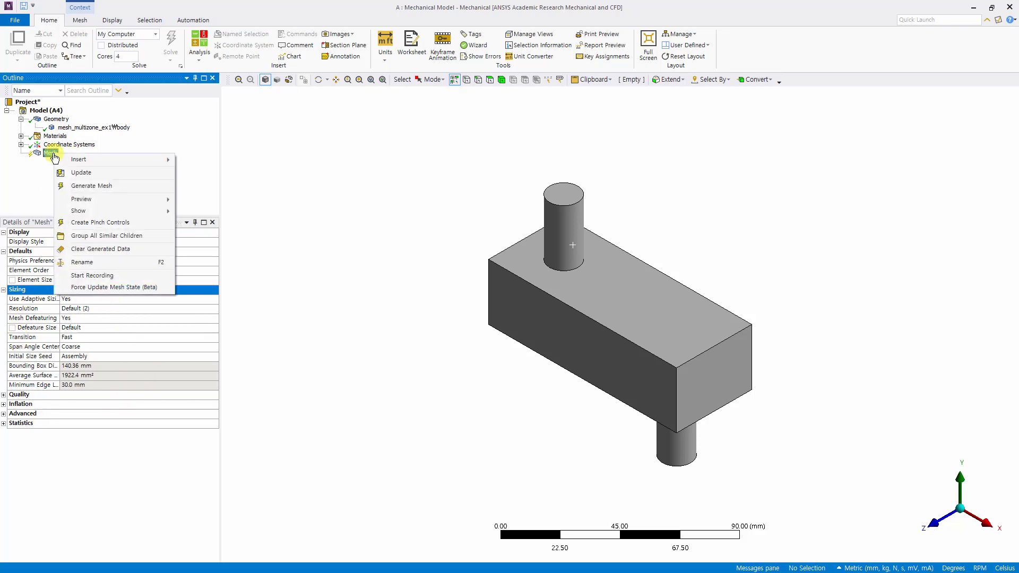
click(91, 186)
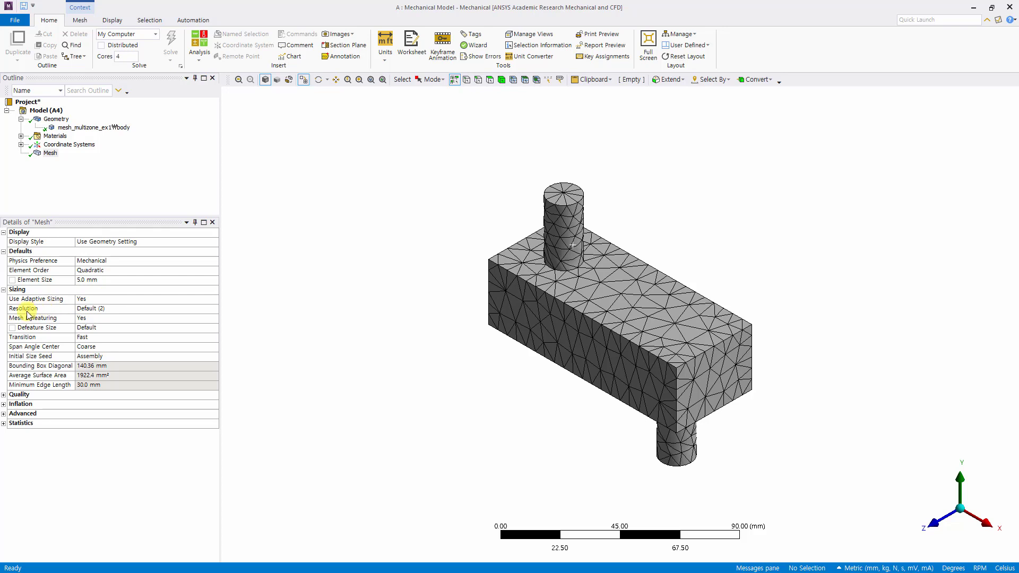
- Set the mesh sizing resolution to 5
click(107, 311)
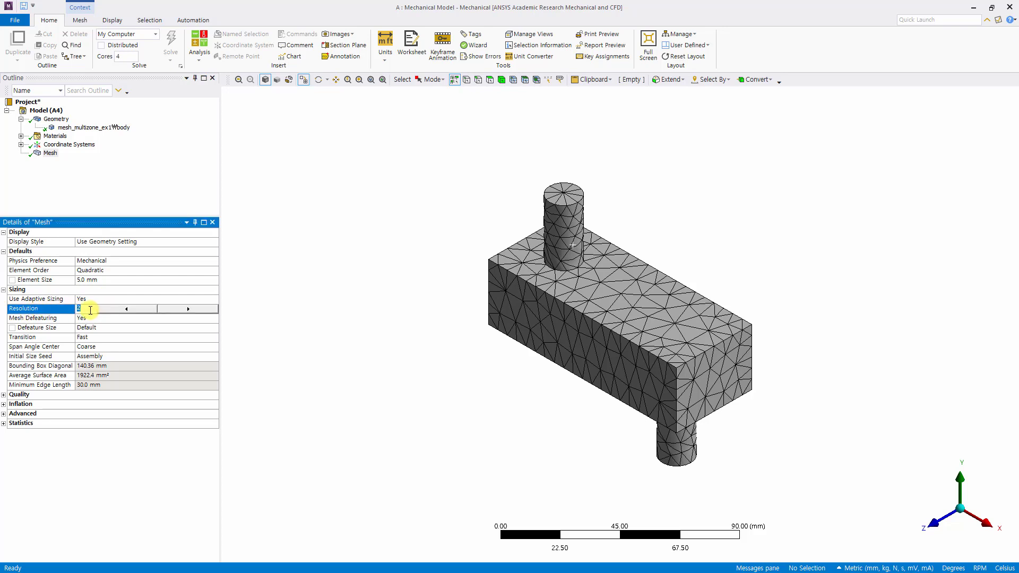
click(190, 309)
click(127, 308)
click(126, 309)
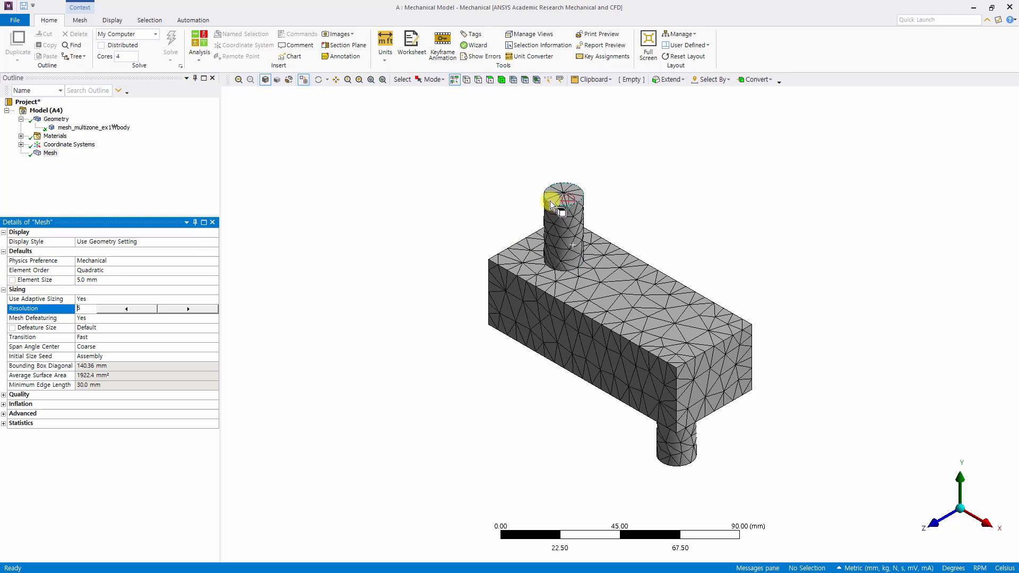
click(343, 234)
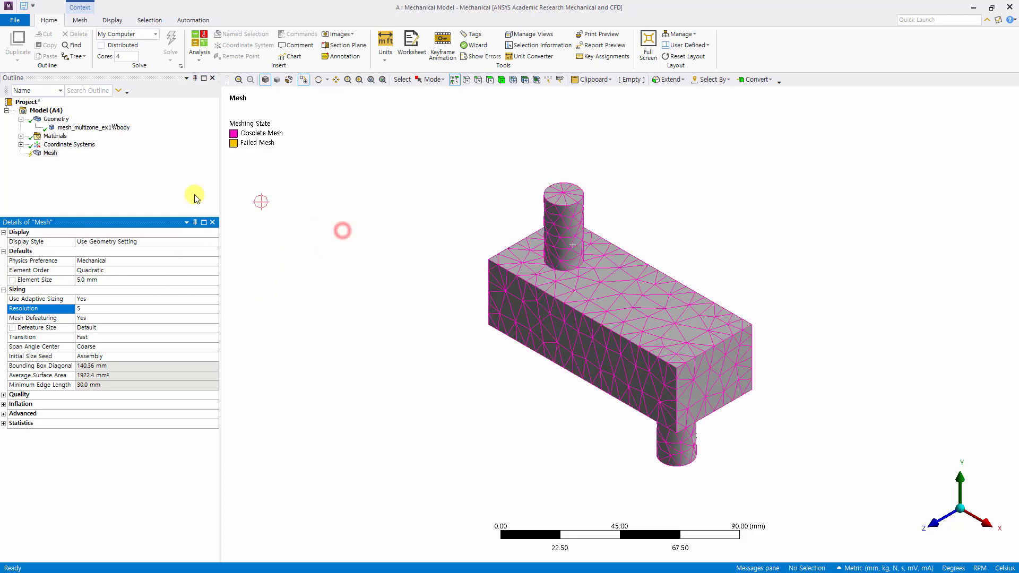
- Regenerate the mesh with the changed sizing resolution
click(50, 153)
right_click(55, 158)
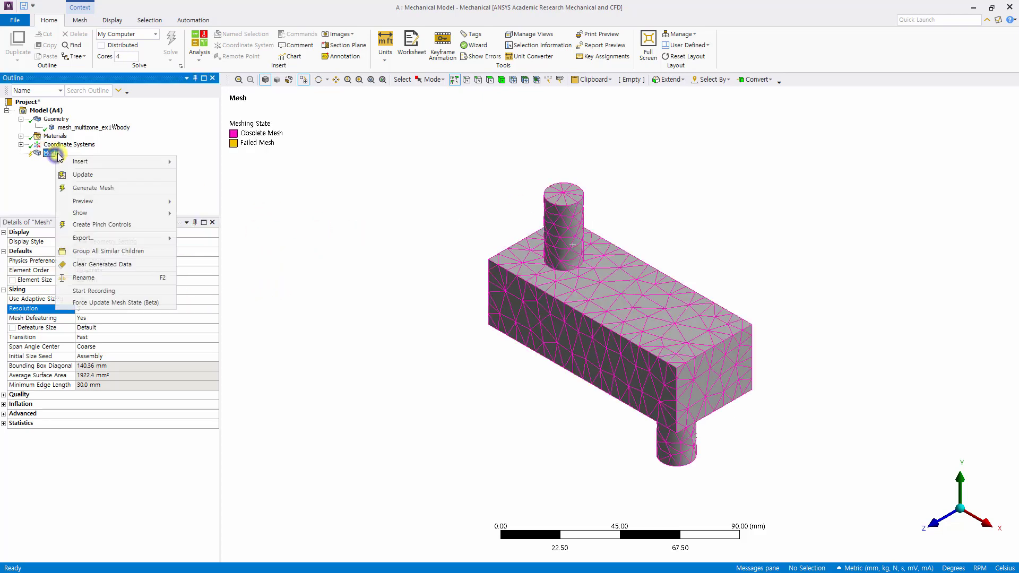
click(93, 190)
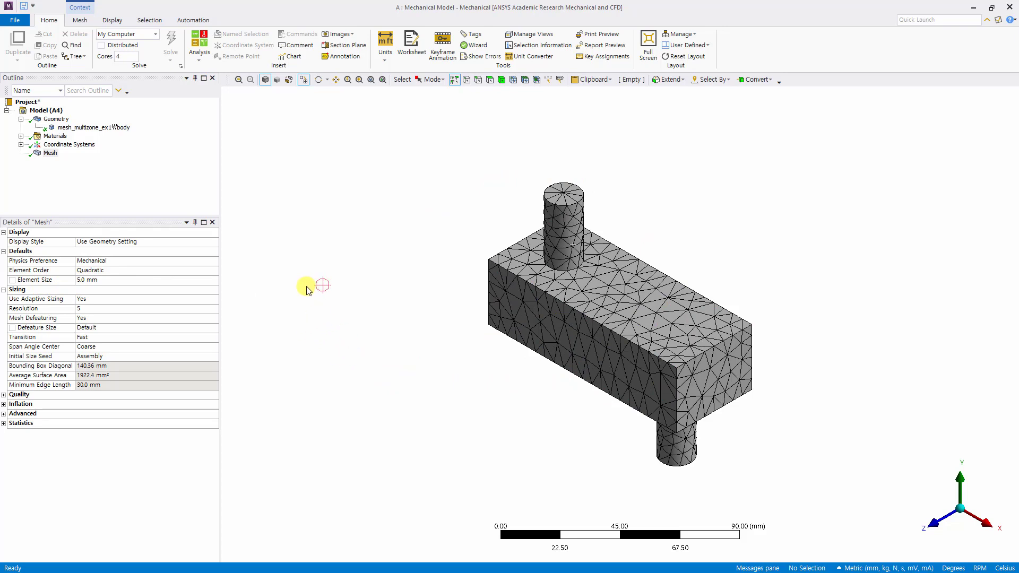
- Insert a mesh method and scope it to the whole body, leaving the method as Automatic
click(50, 154)
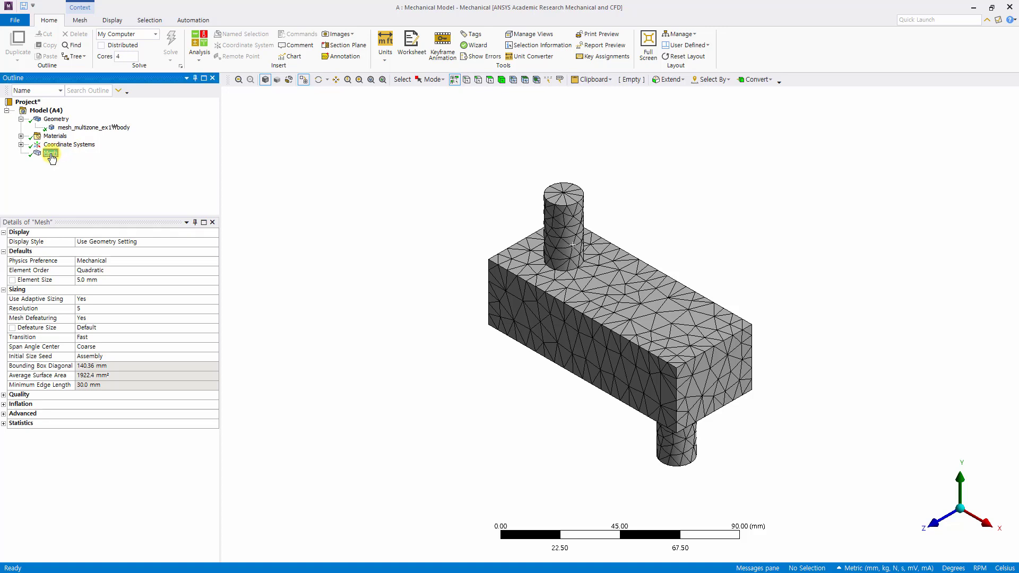
right_click(51, 155)
mouse_move(74, 161)
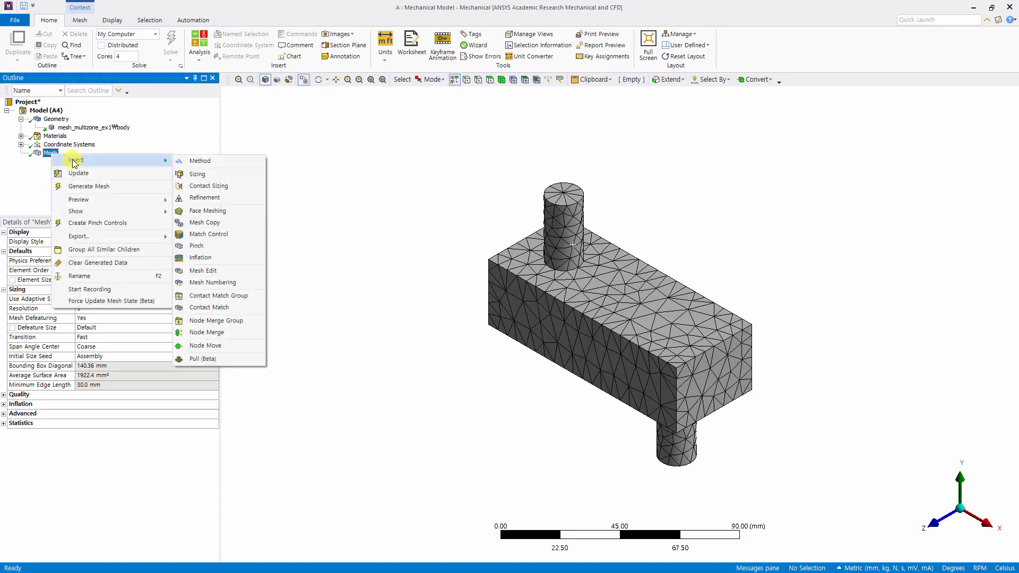
click(201, 161)
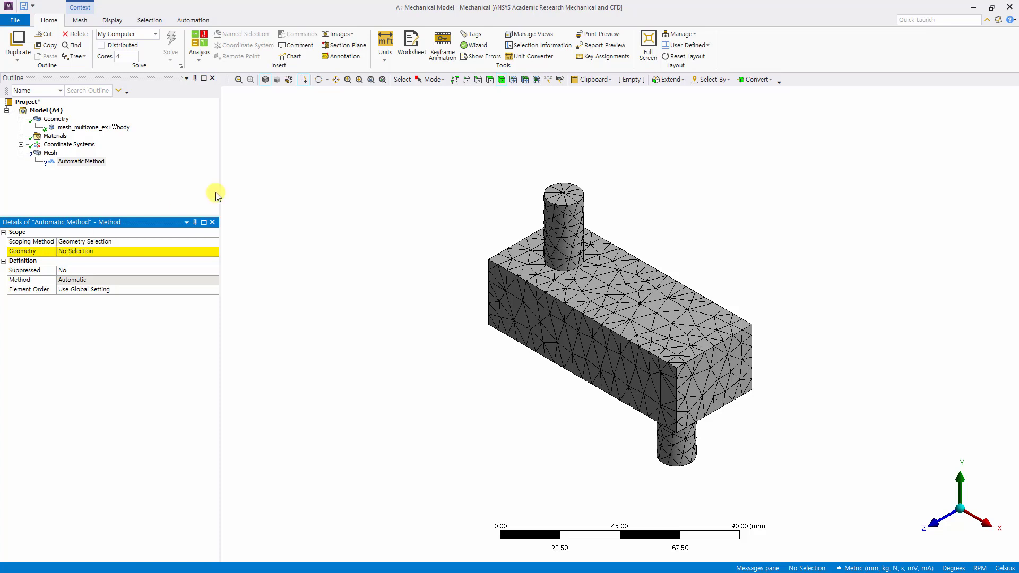
click(512, 285)
click(88, 251)
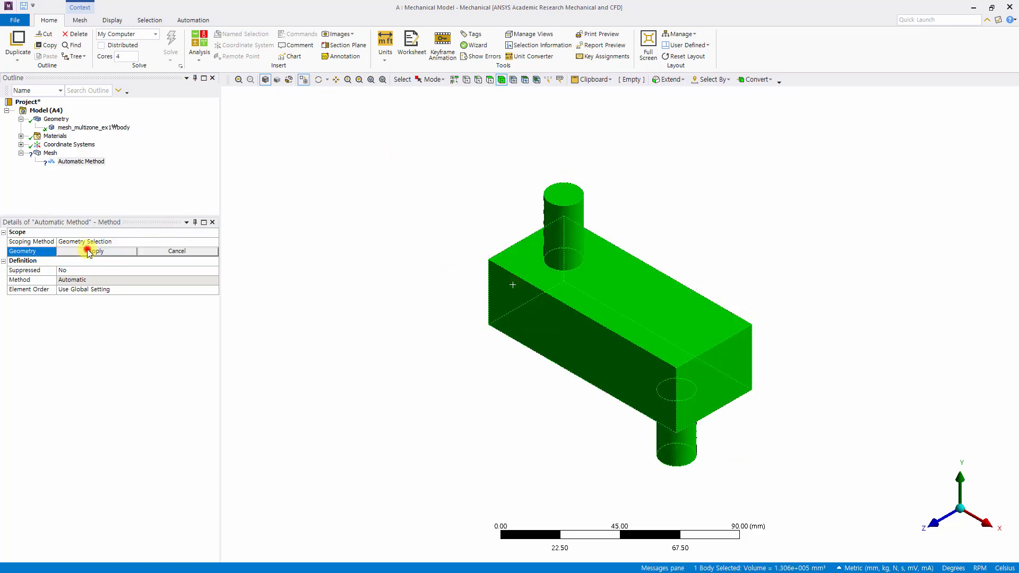
click(88, 252)
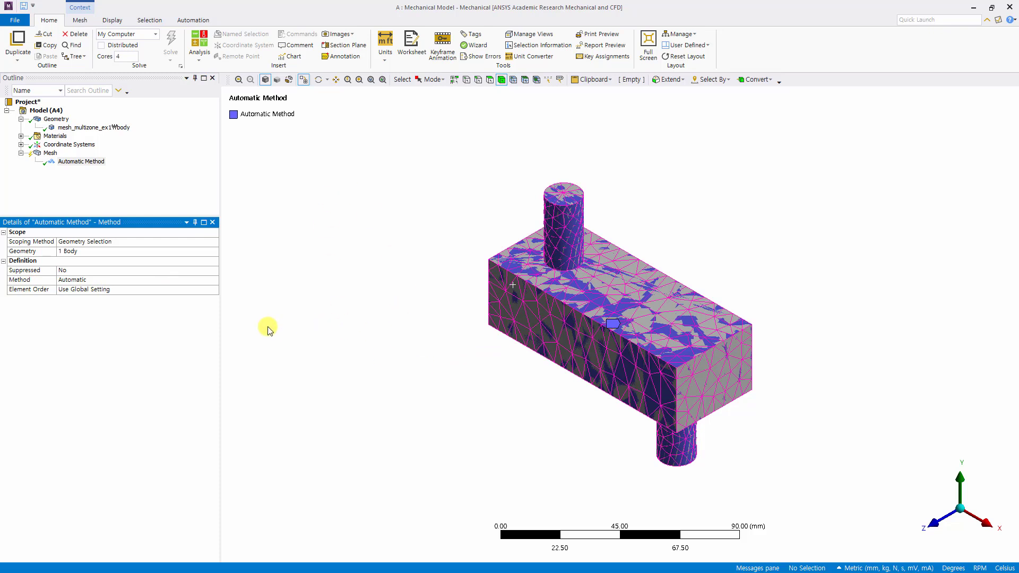
- Generate the mesh again using the Automatic method on the body
click(54, 154)
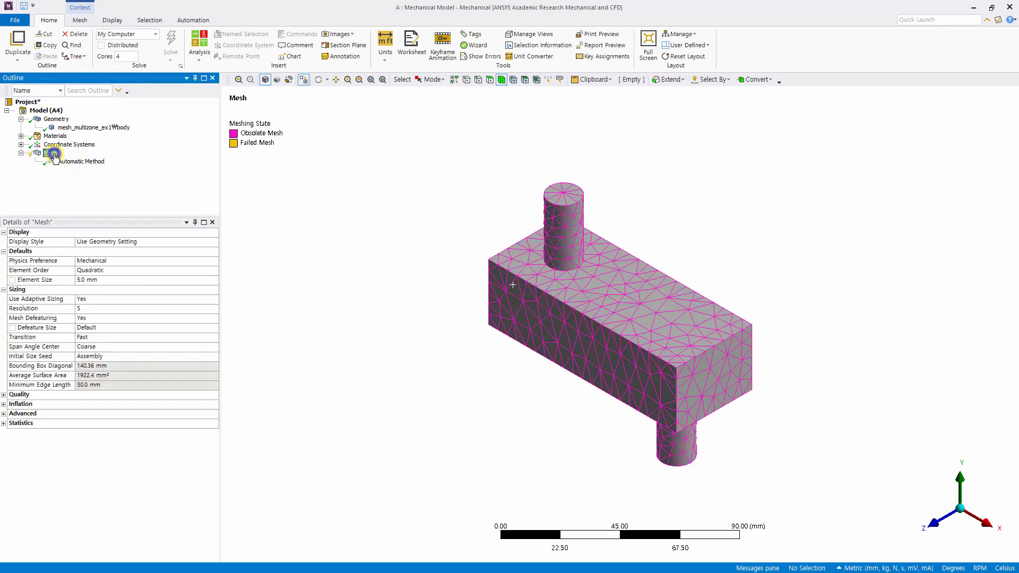
right_click(54, 154)
click(83, 187)
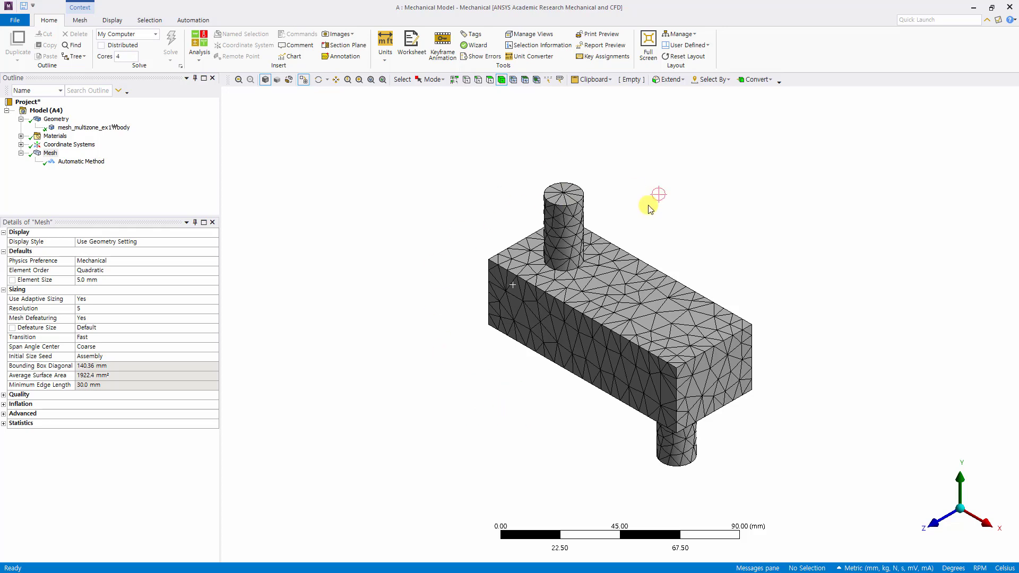
- Change the body's mesh method to Tetrahedrons and regenerate the mesh
click(74, 162)
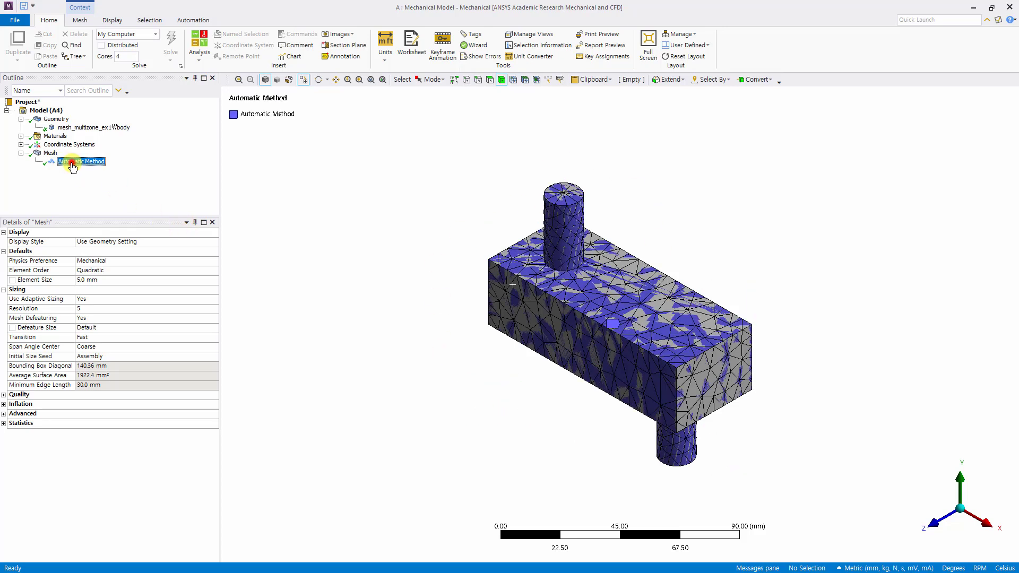
click(212, 280)
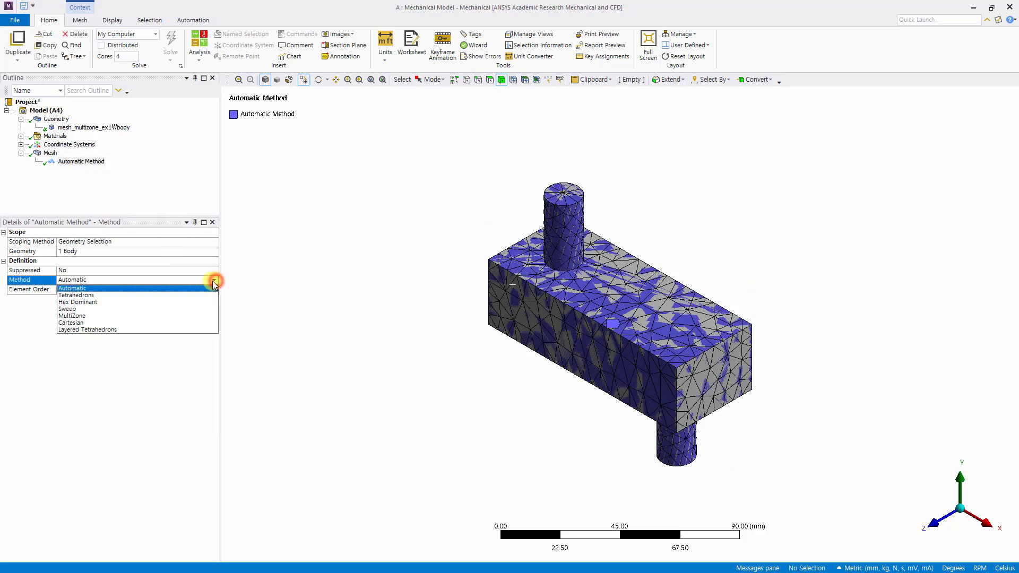
click(86, 296)
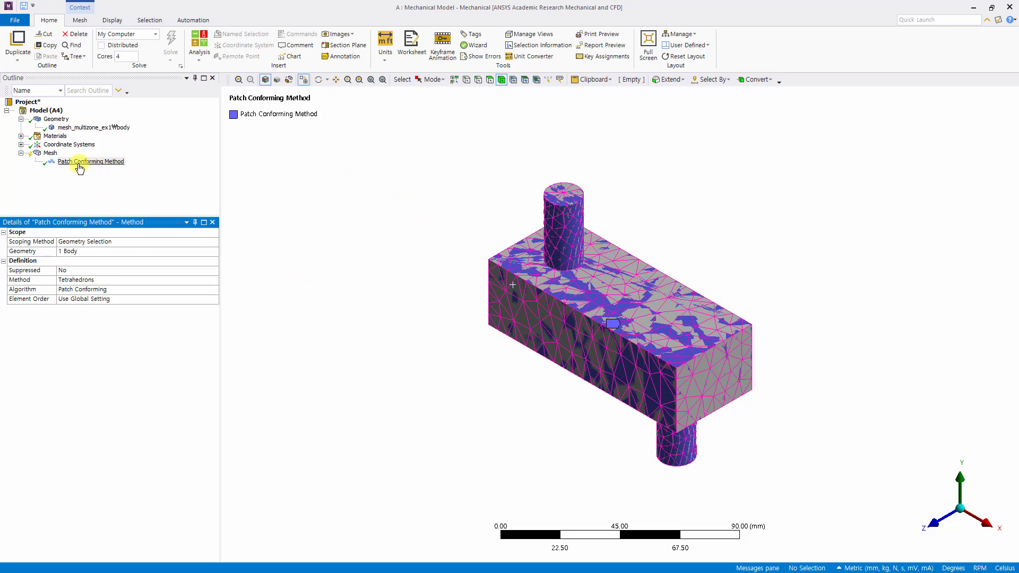
right_click(51, 154)
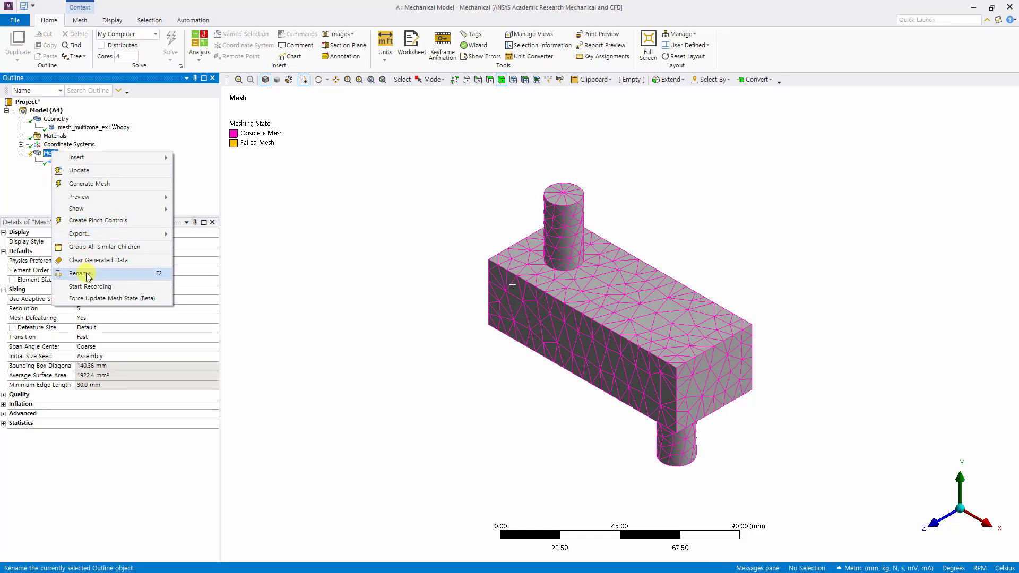
click(86, 183)
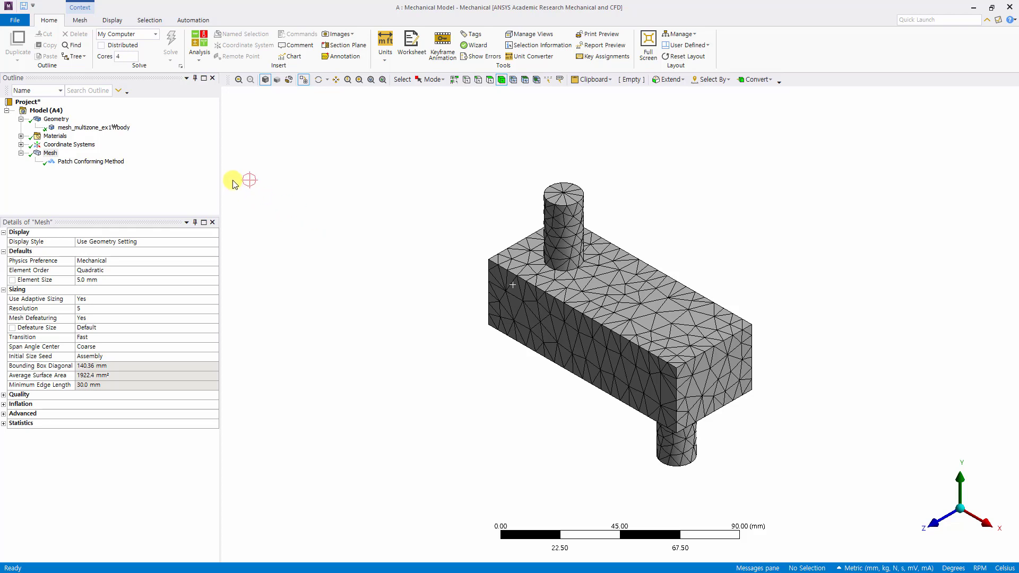
- Change the body's mesh method from Tetrahedrons to Hex Dominant and regenerate the mesh
click(81, 161)
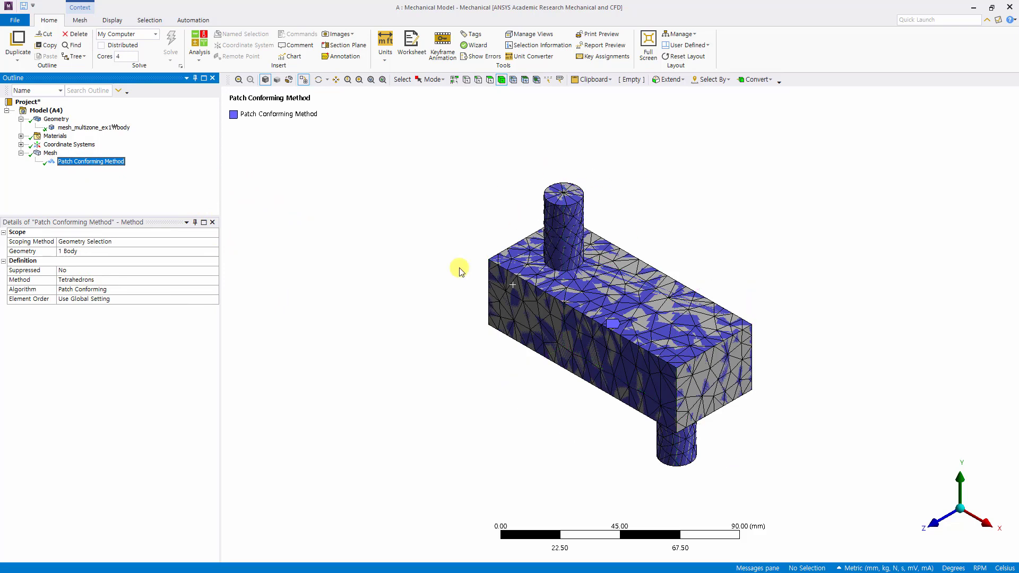
click(213, 280)
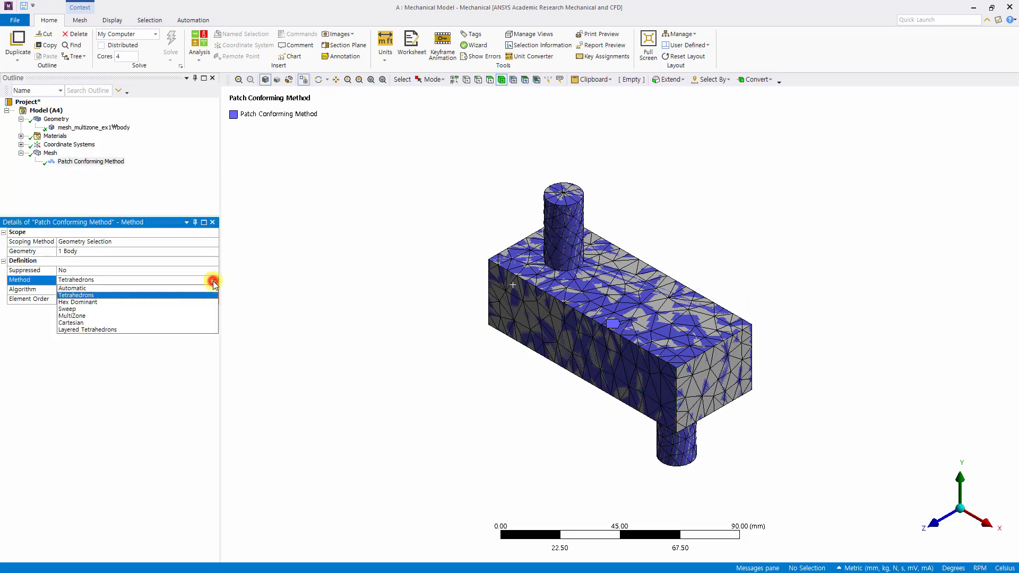
click(80, 302)
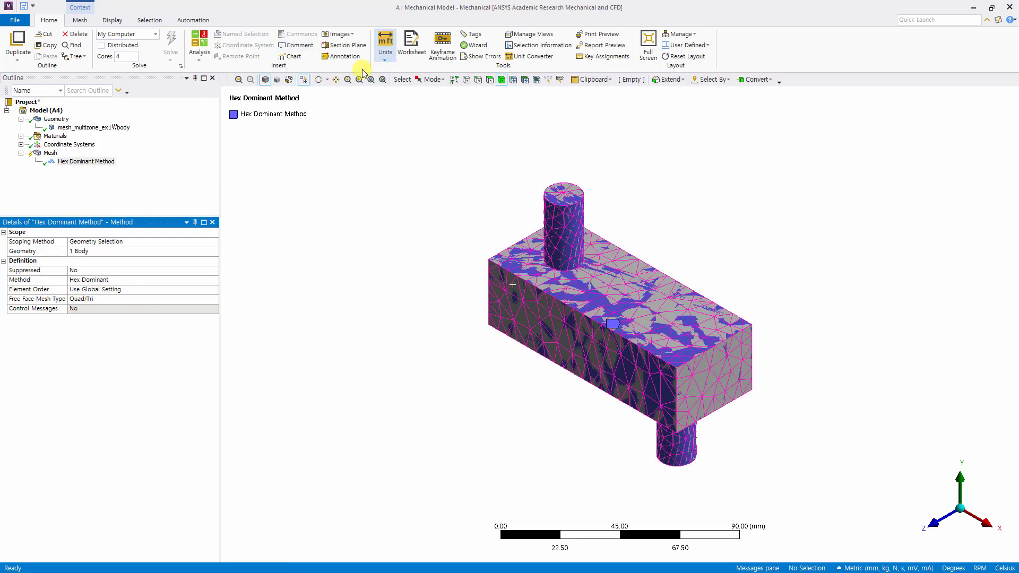
click(303, 79)
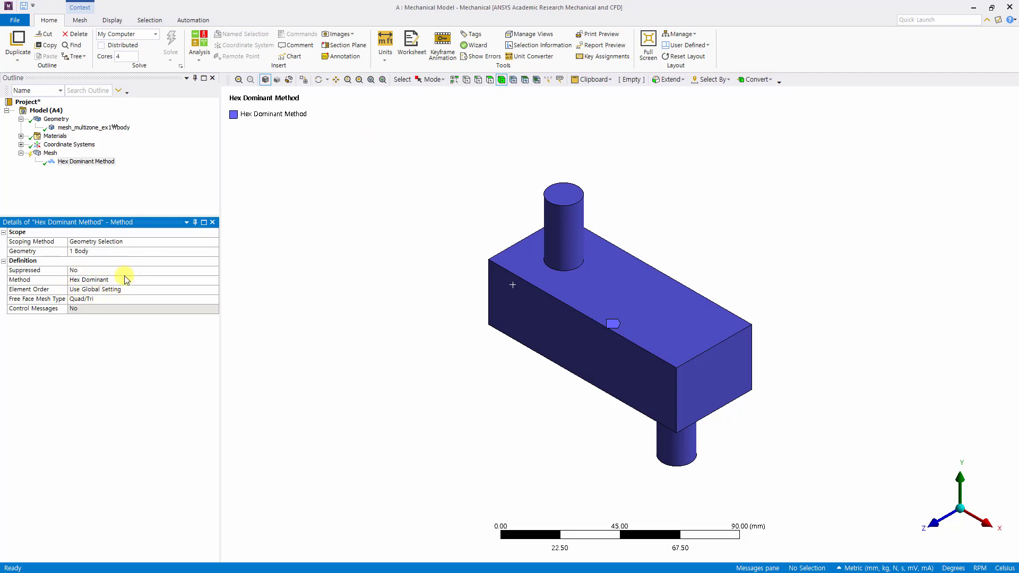
right_click(109, 163)
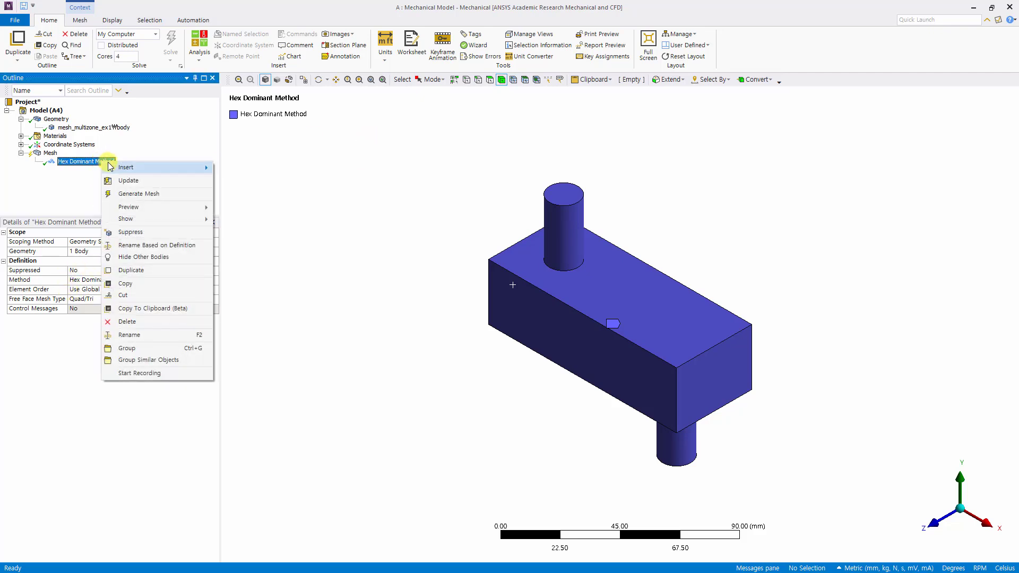
click(134, 194)
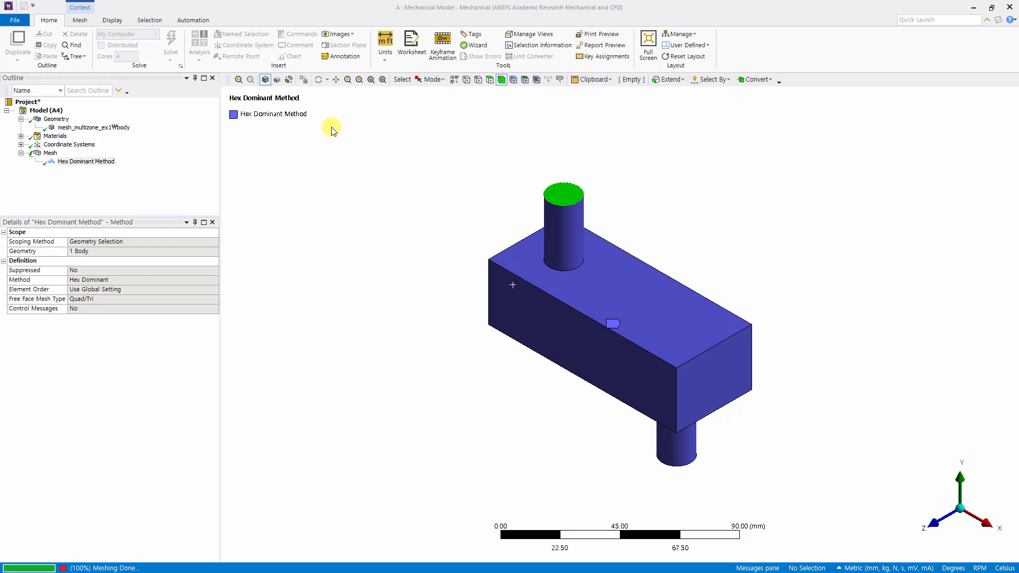
click(303, 80)
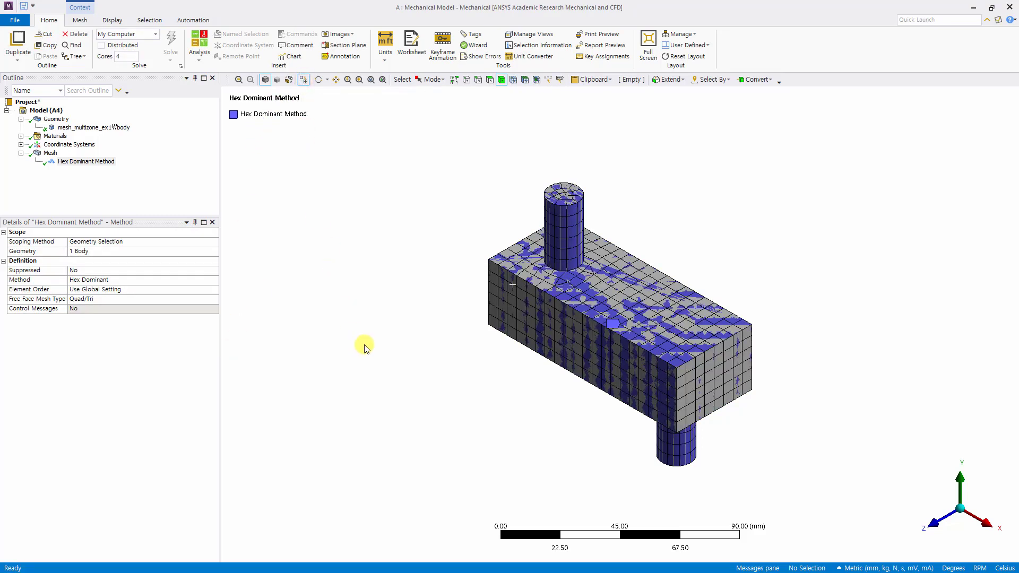
- Show the Element Quality mesh metric for the hex dominant mesh
click(72, 164)
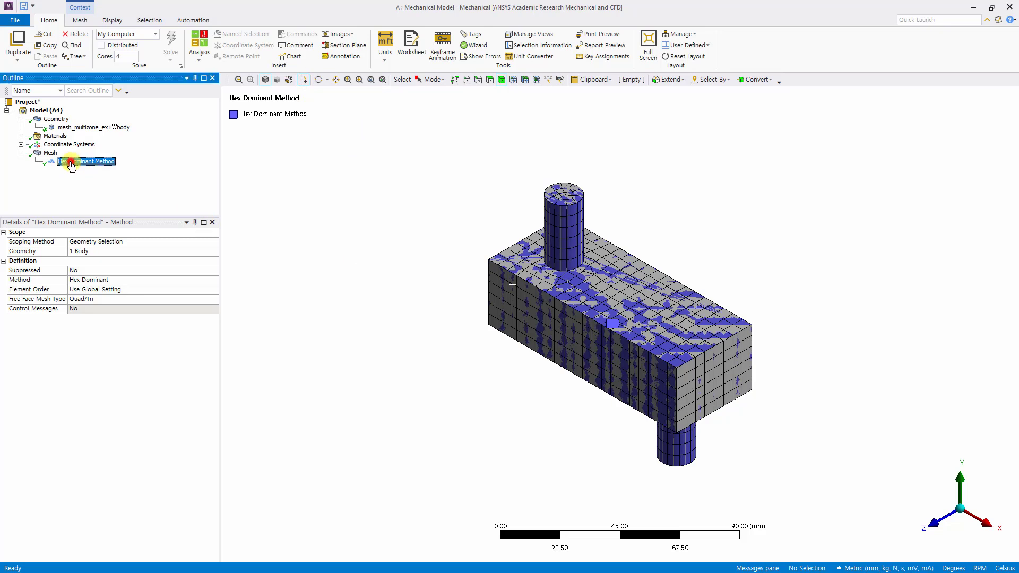
click(50, 155)
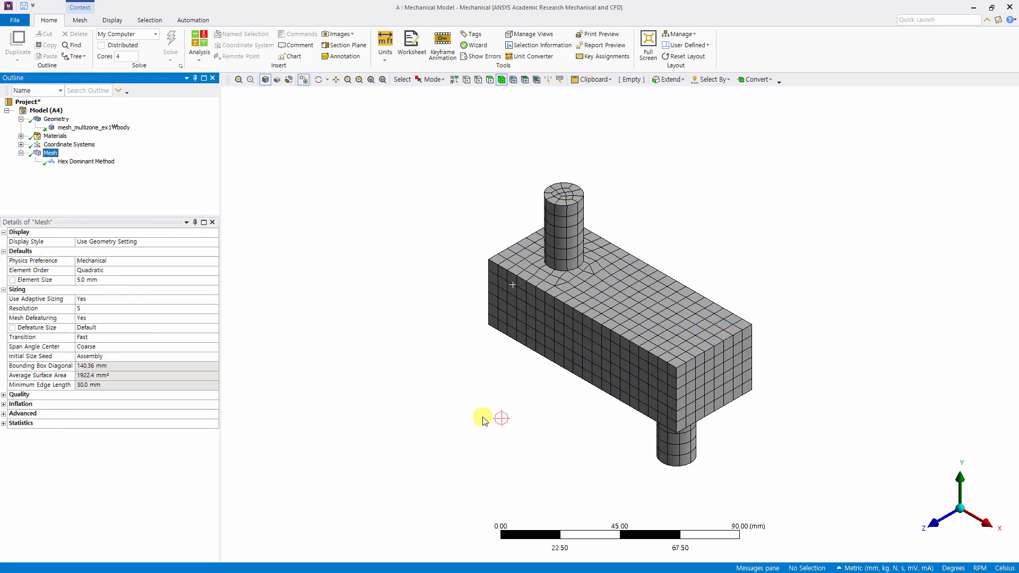
middle_drag(533, 387, 545, 364)
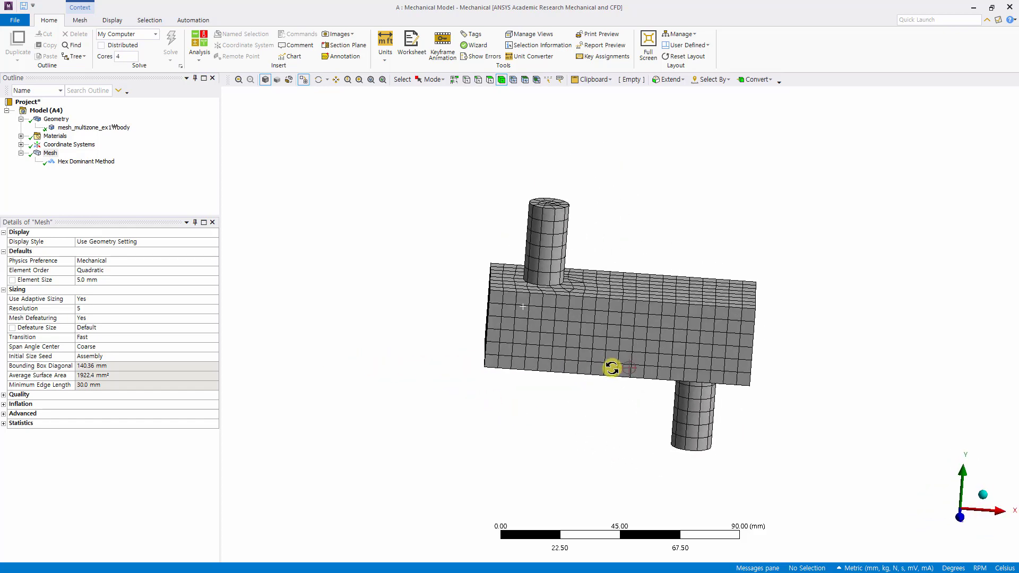
click(982, 494)
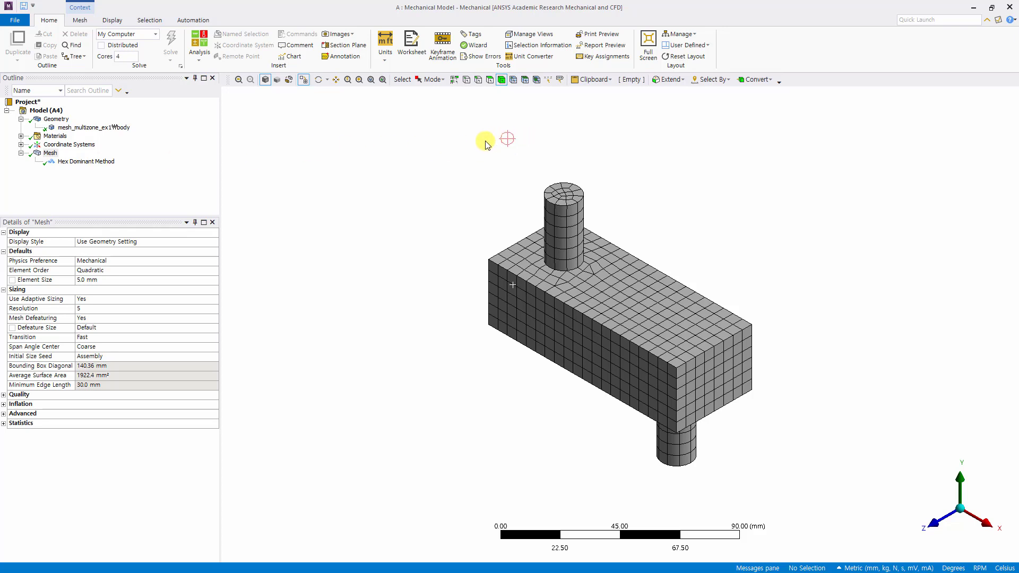
click(4, 395)
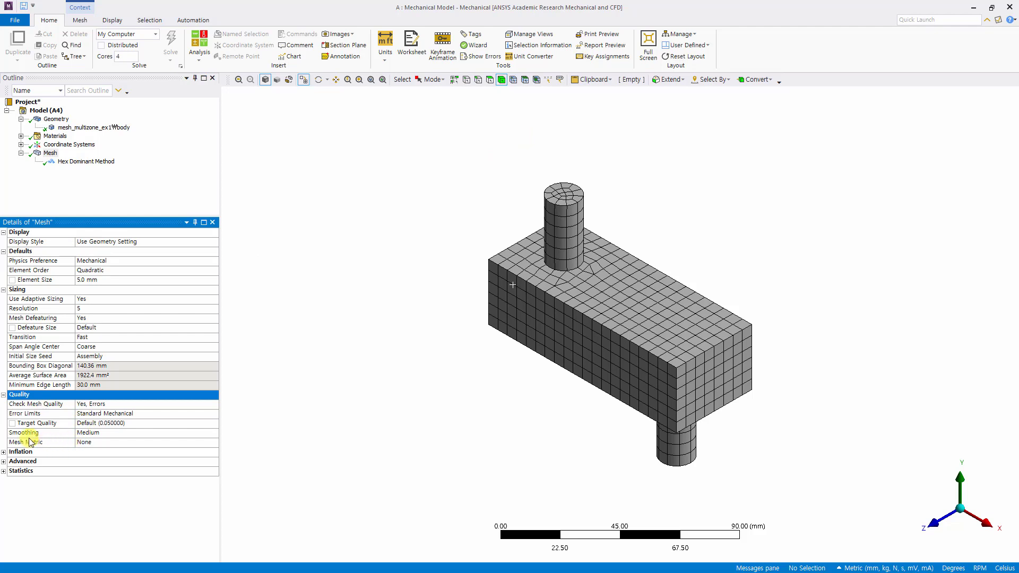
click(217, 443)
click(213, 442)
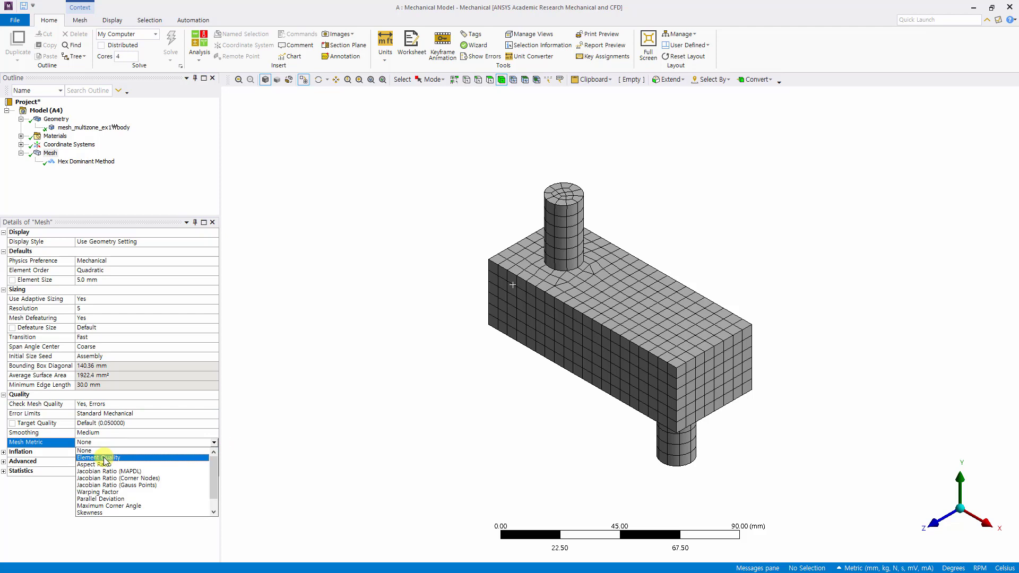
click(105, 457)
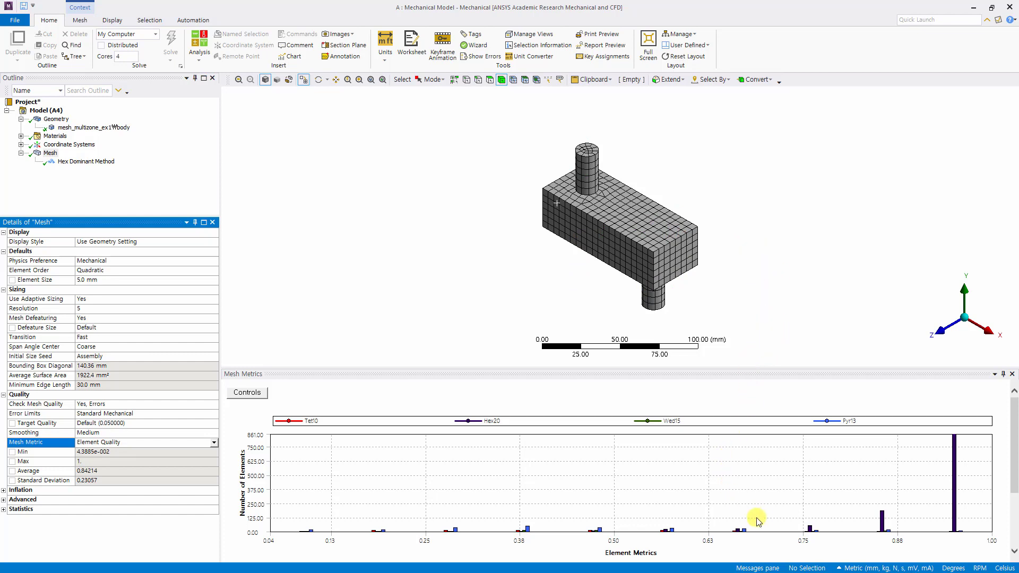
- Isolate the elements behind several lower-quality bars of the Element Quality chart to see where they lie in the body
click(811, 530)
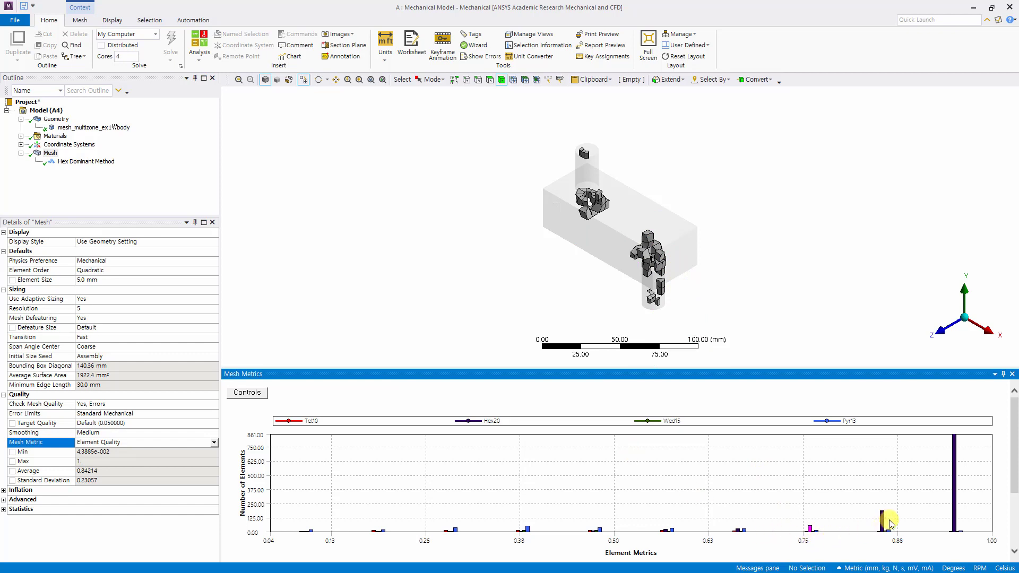
click(744, 530)
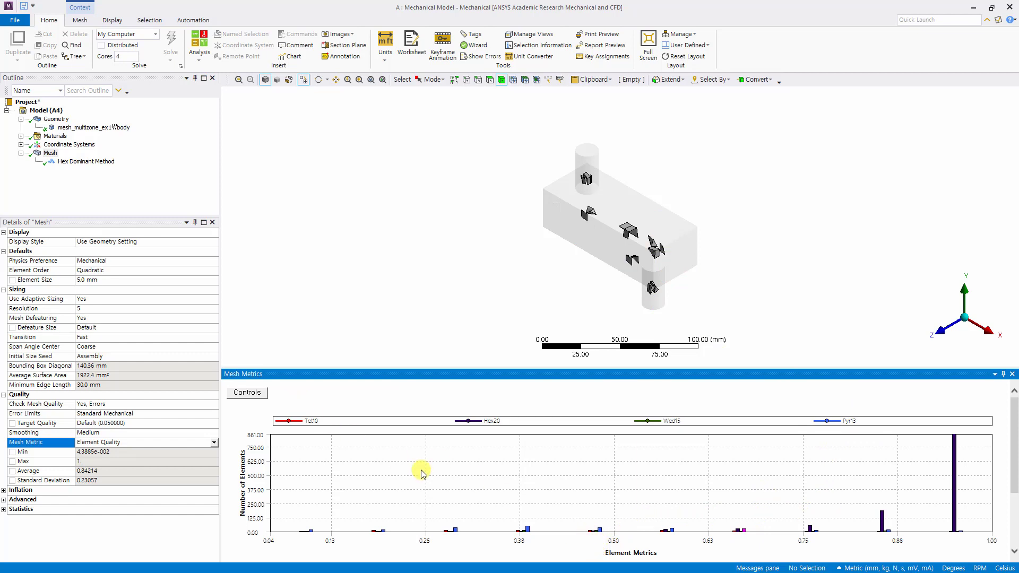
click(591, 531)
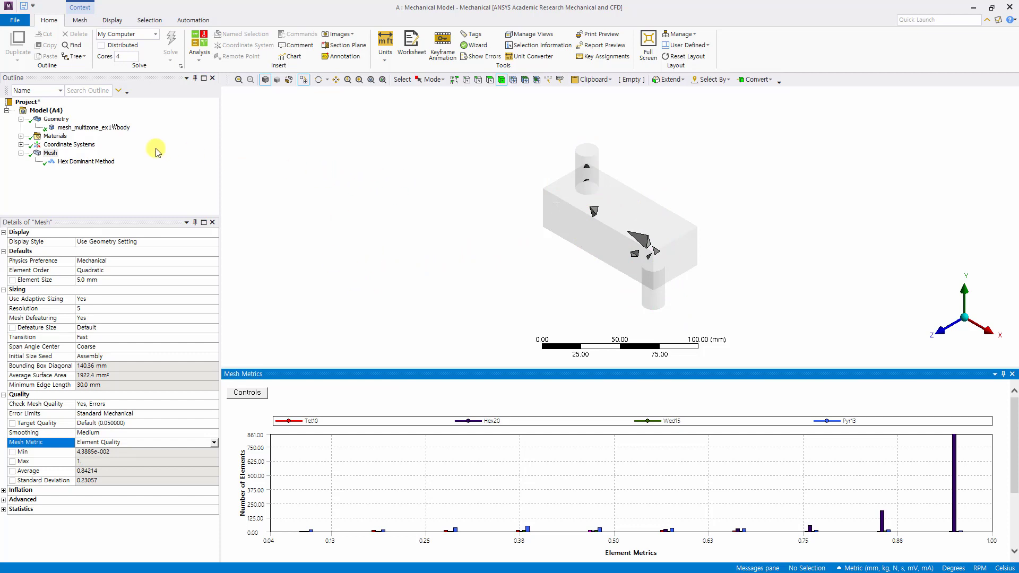
- Change the body's mesh method to MultiZone
click(82, 162)
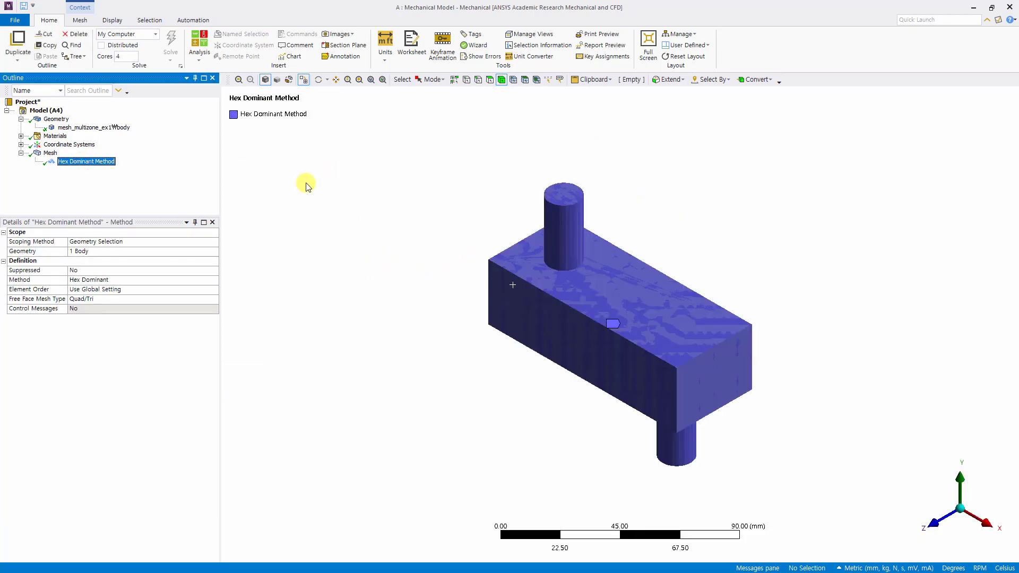
click(216, 281)
click(214, 280)
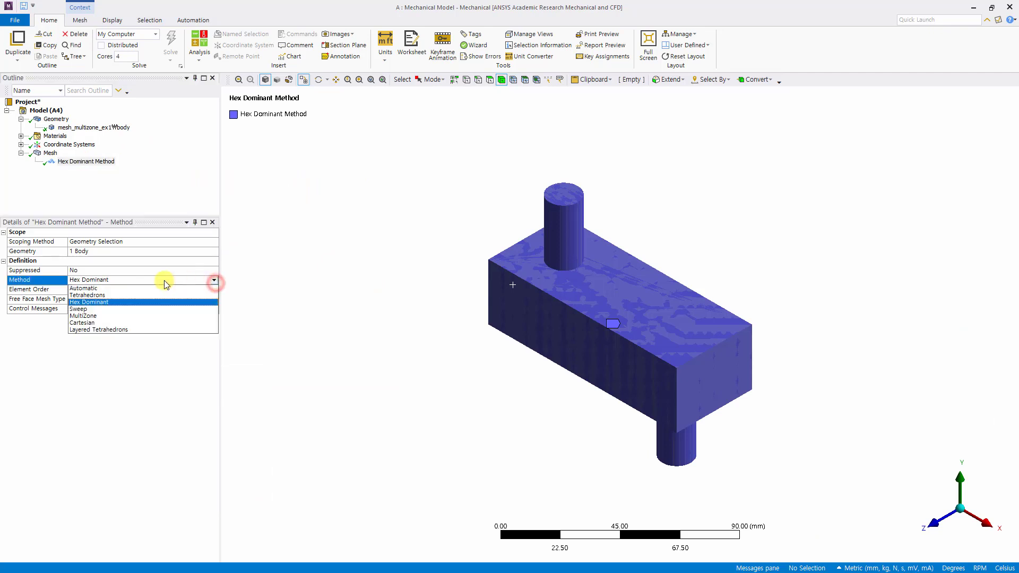
click(82, 316)
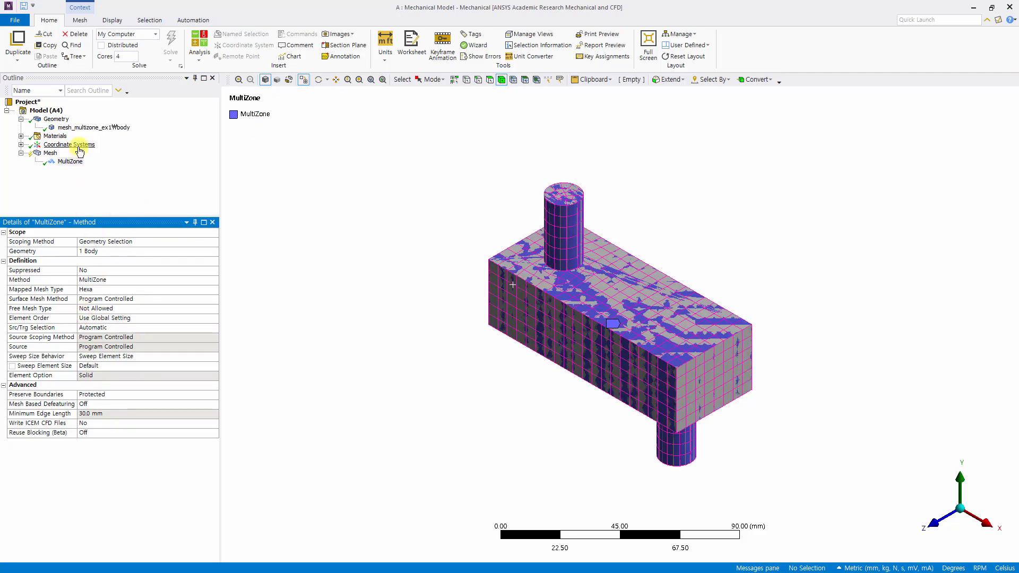
- Set the global mesh quality metric back to None
click(60, 151)
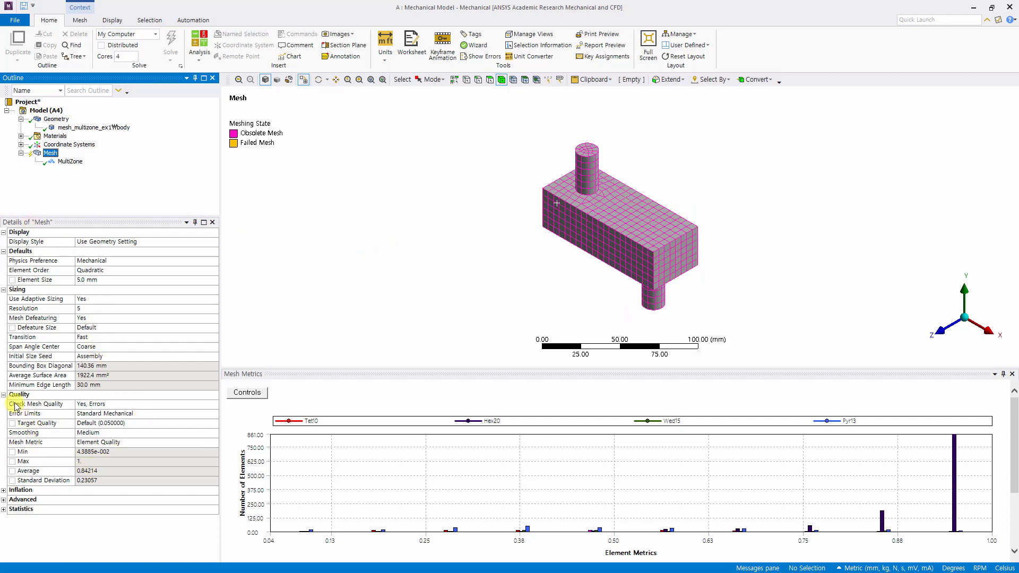
click(211, 443)
click(214, 443)
click(91, 450)
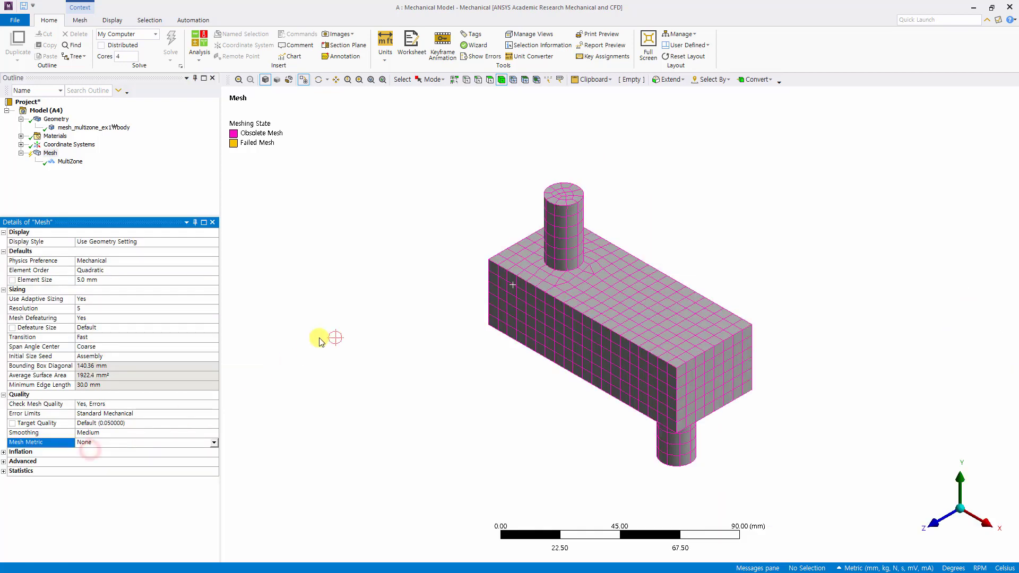
- Review the Surface Mesh Method and Free Mesh Type options of the MultiZone method without changing them
click(77, 162)
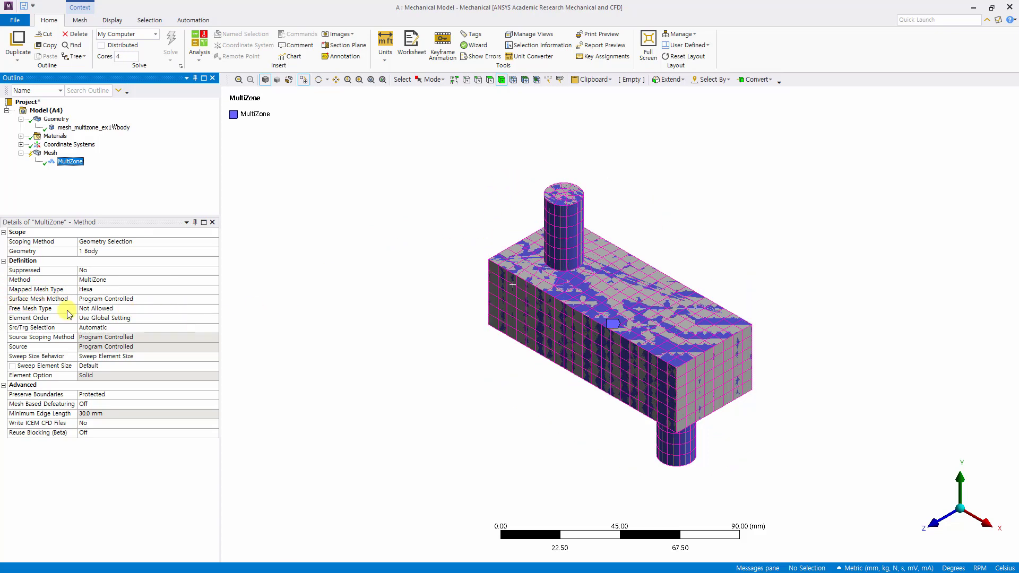
click(214, 301)
click(213, 299)
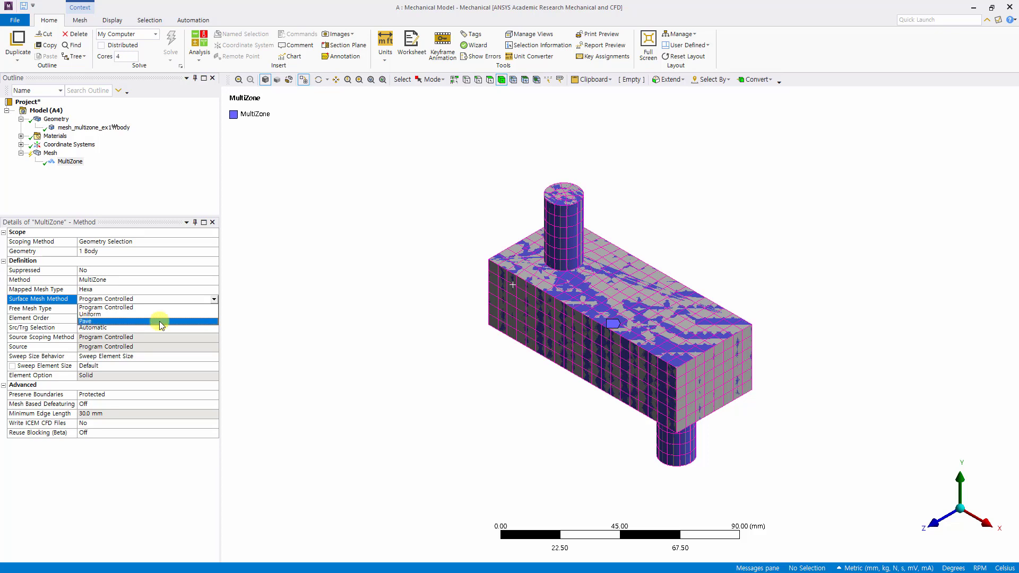
click(294, 332)
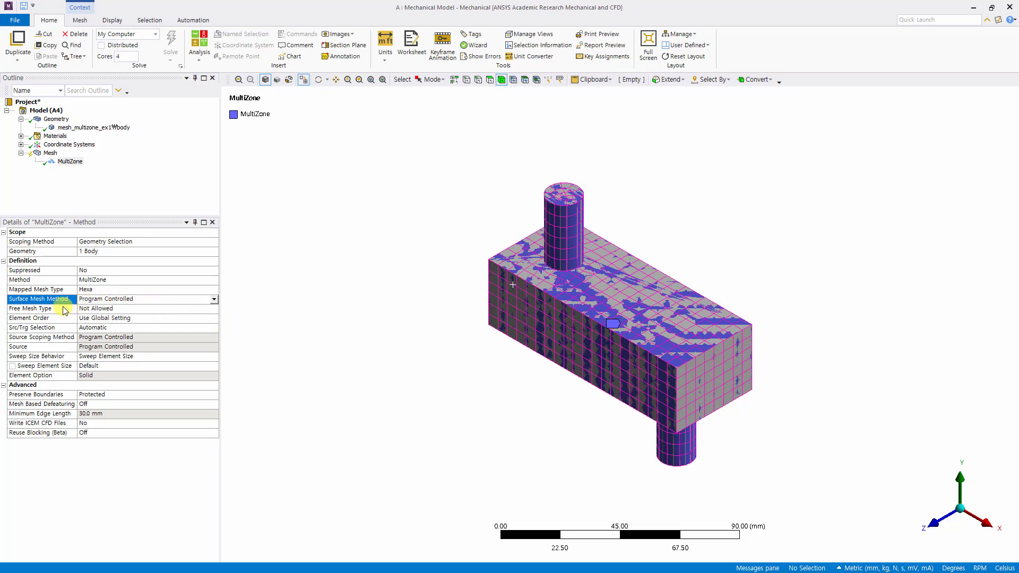
click(214, 310)
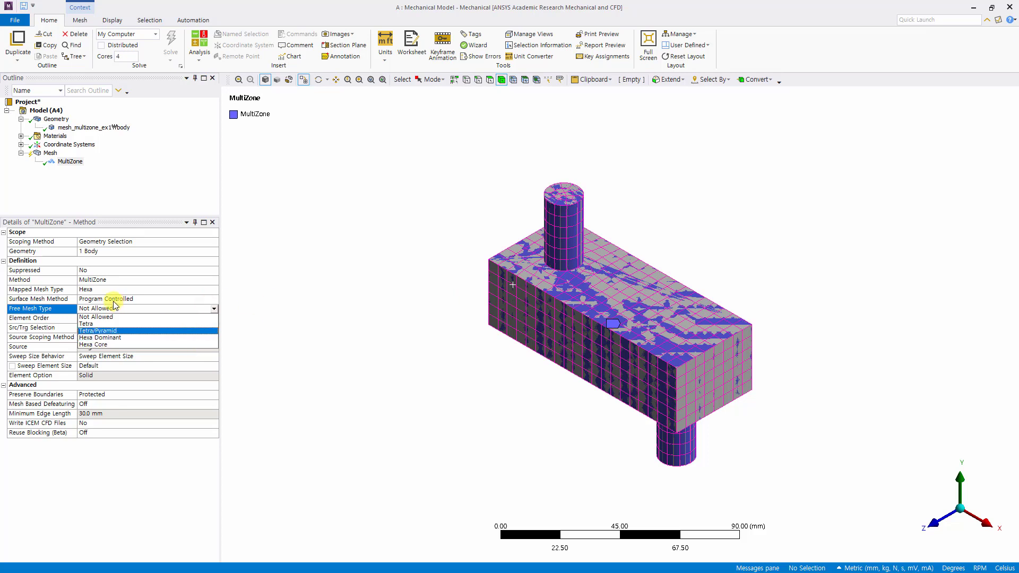
click(288, 323)
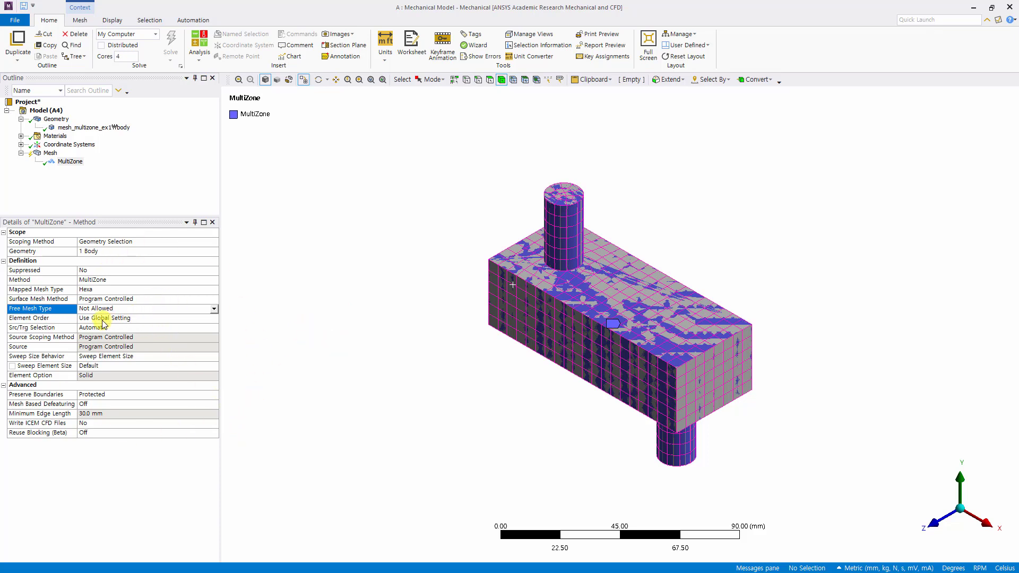
- Generate the mesh with the MultiZone method and examine the element pattern around both cylinders
right_click(51, 153)
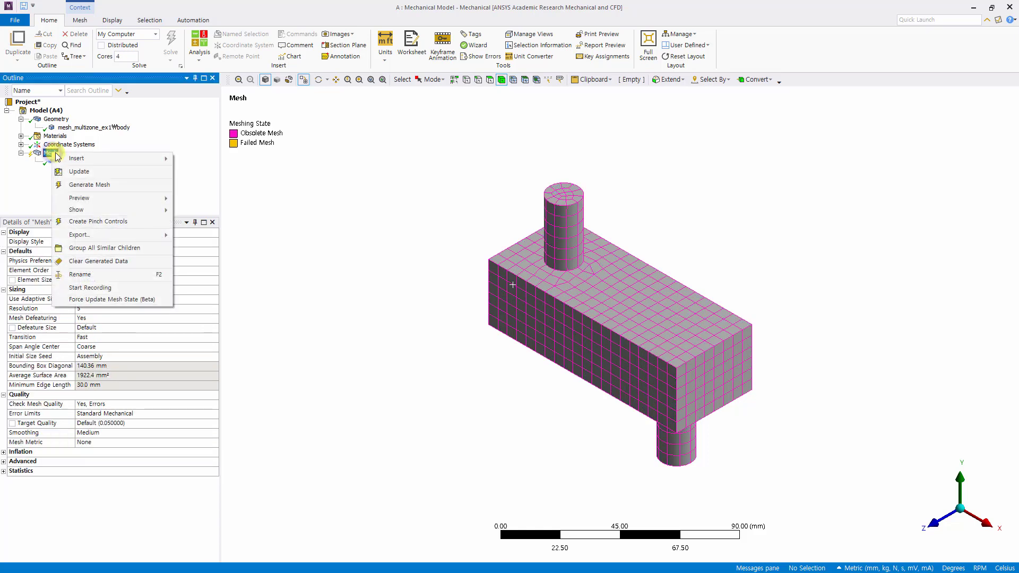
click(89, 185)
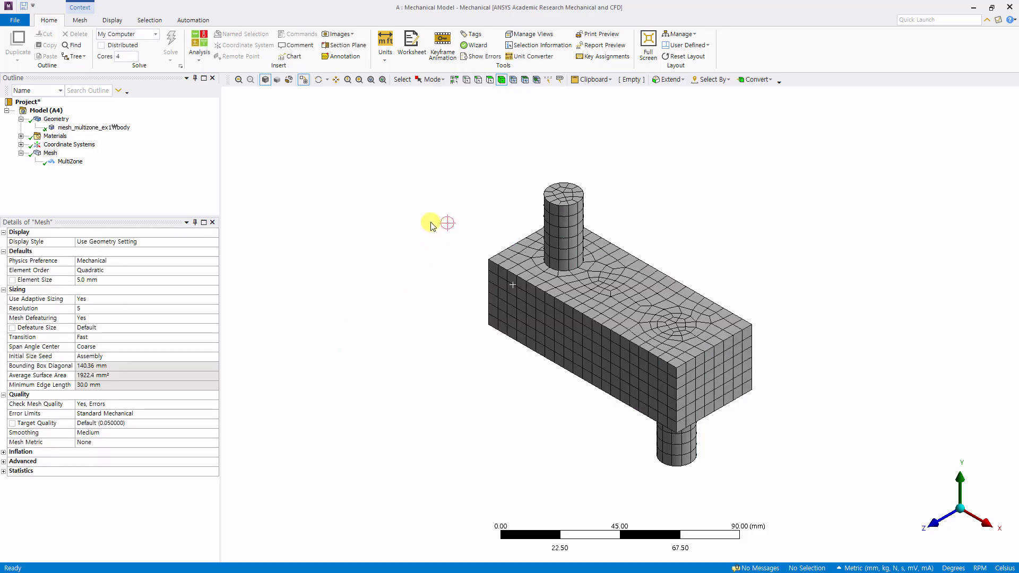
click(67, 161)
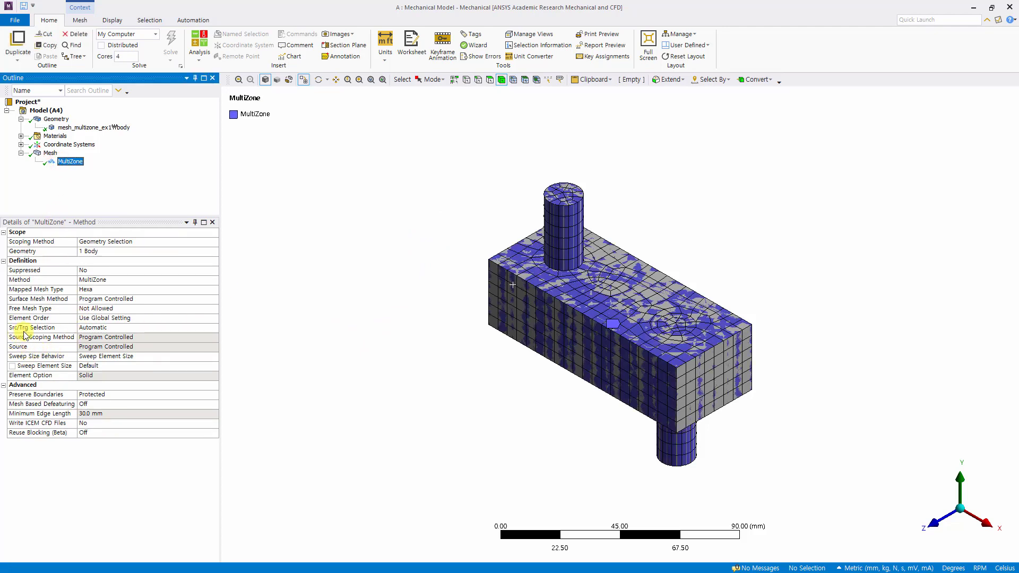
click(50, 153)
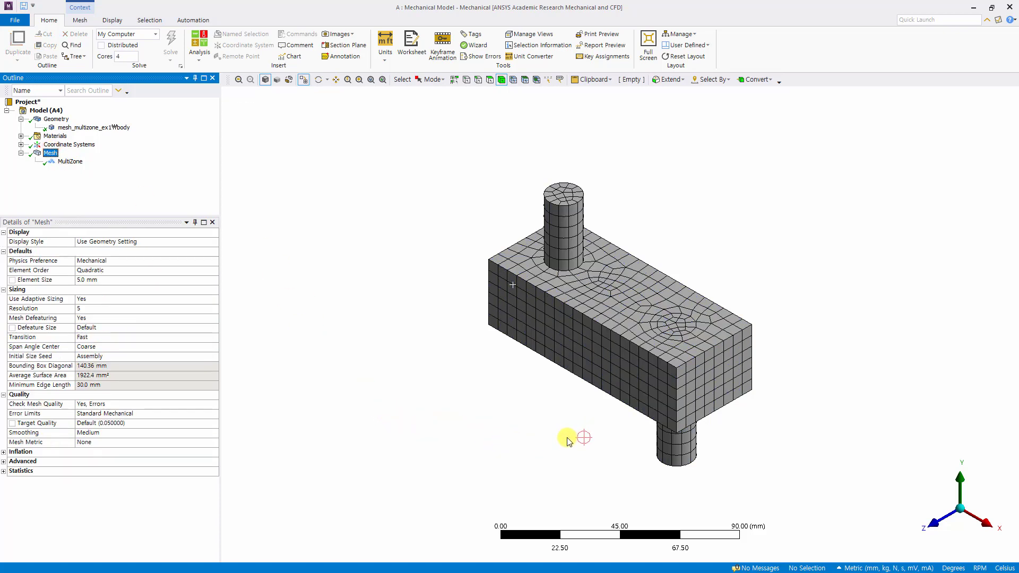
middle_drag(557, 439, 664, 441)
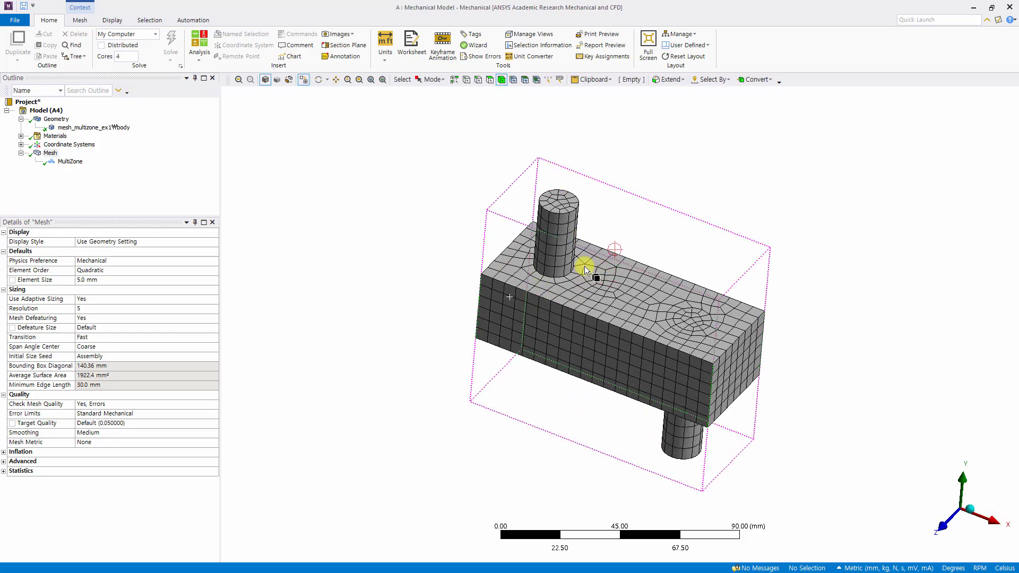
mouse_move(542, 386)
middle_down()
mouse_move(566, 262)
mouse_move(542, 377)
middle_up()
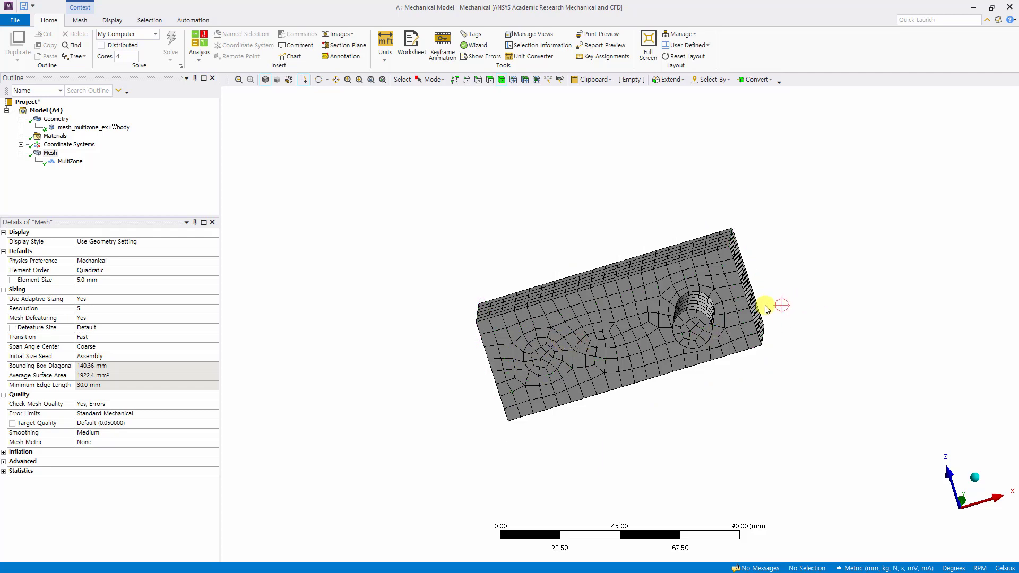
middle_drag(766, 309, 616, 438)
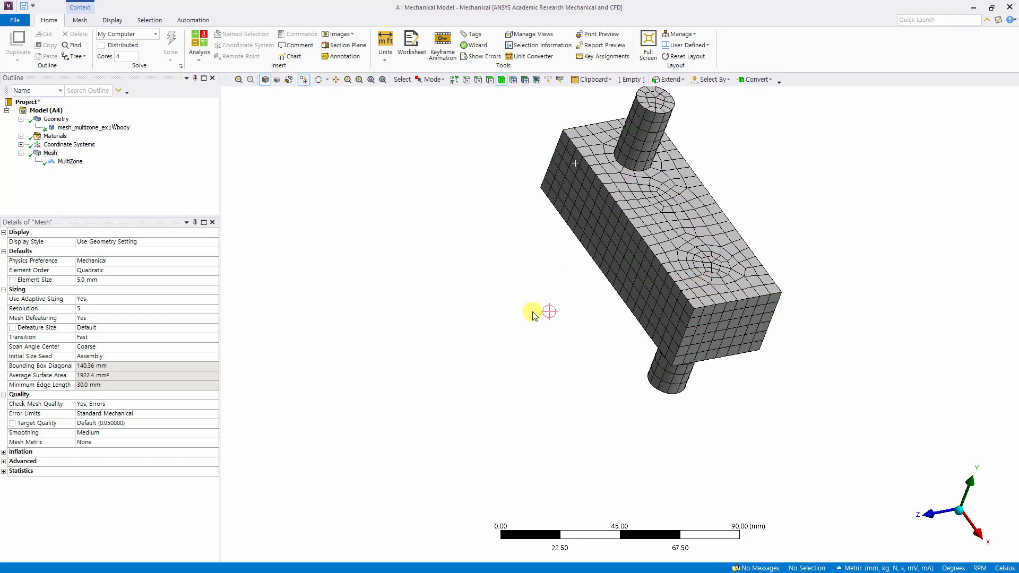
click(959, 517)
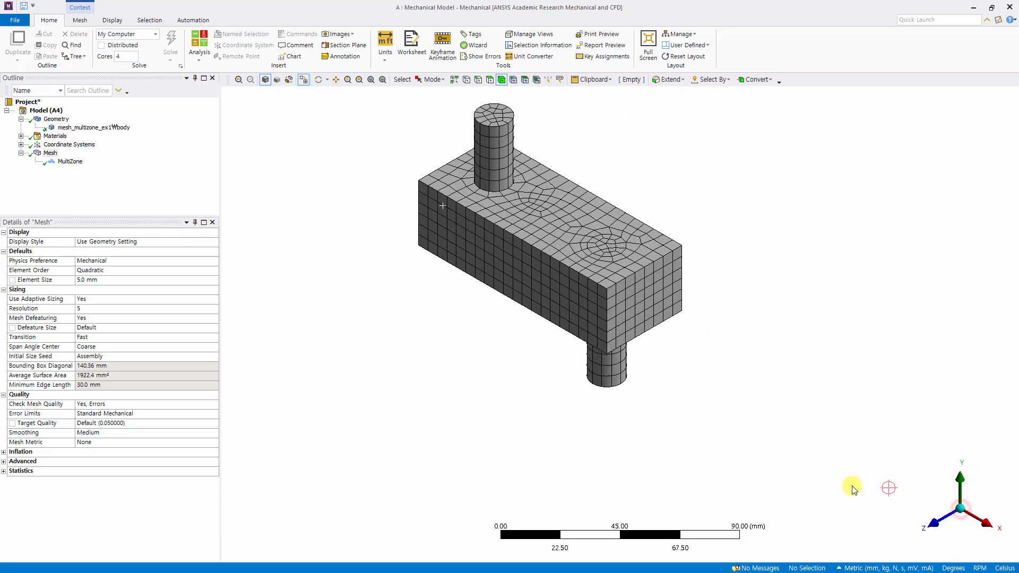
- Fit the meshed block in view and set the global mesh metric to Element Quality
click(382, 79)
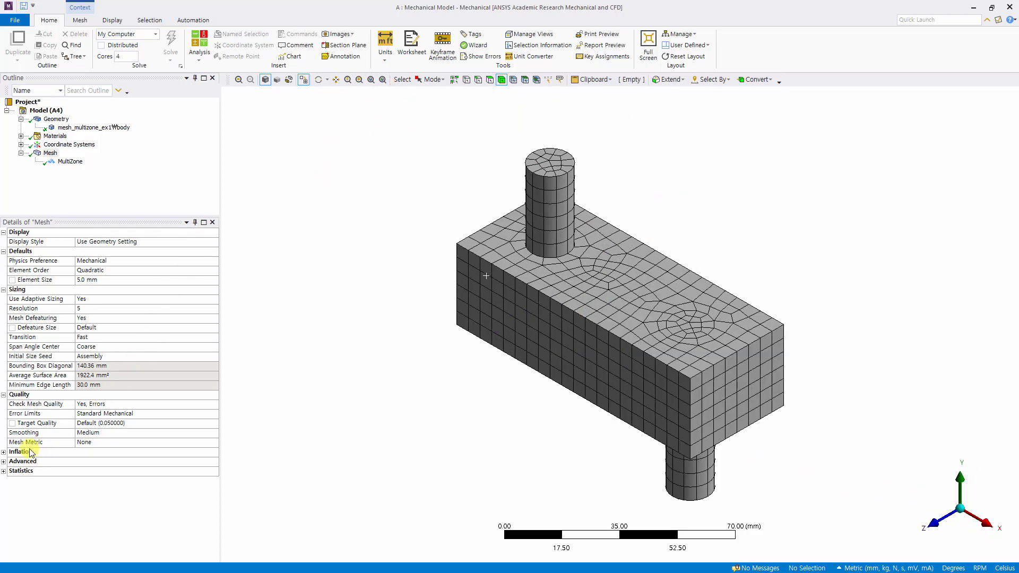
click(214, 442)
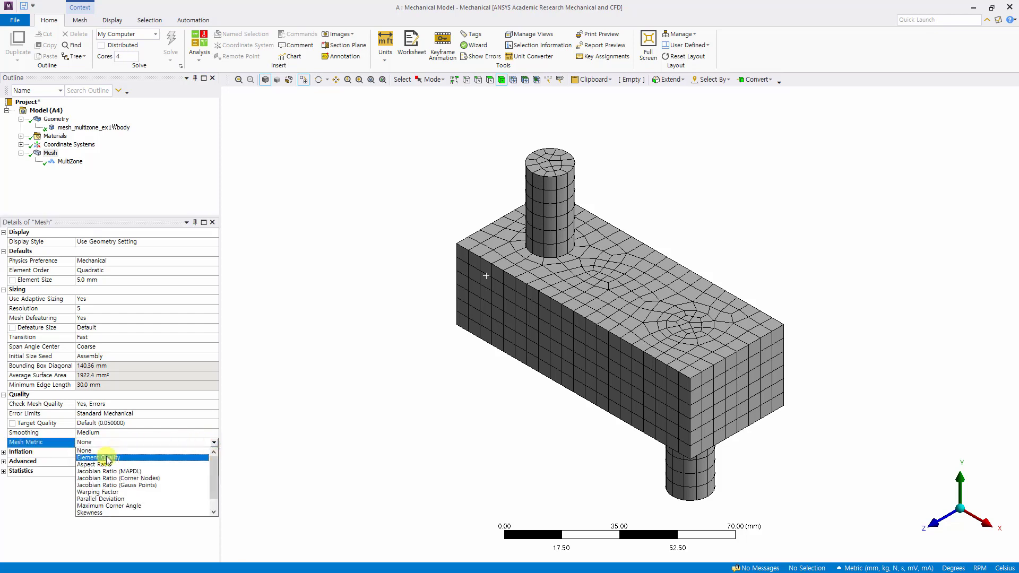
click(101, 457)
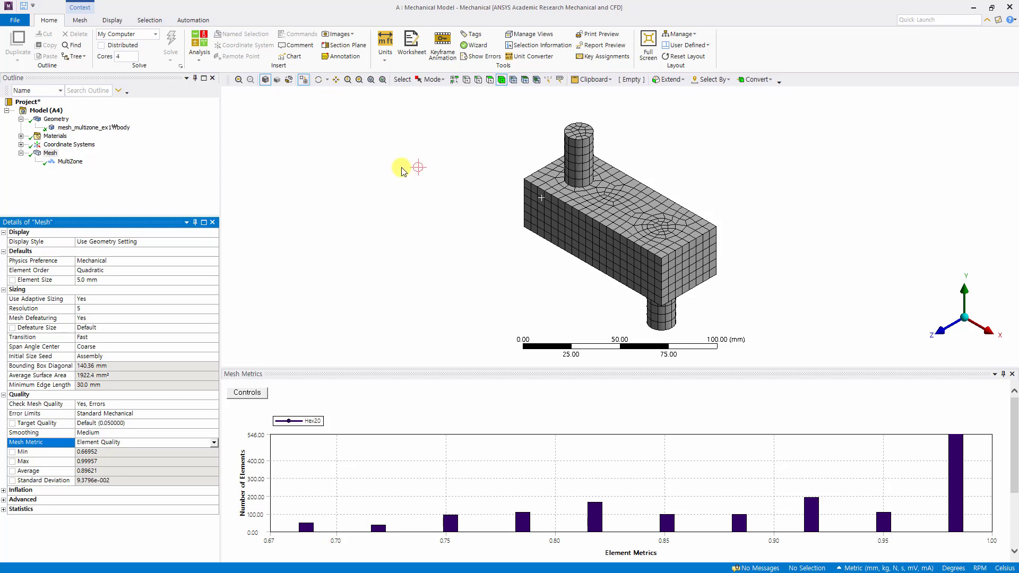
- Review the MultiZone method's settings and the list of available mesh methods for the block-and-cylinders body
click(73, 162)
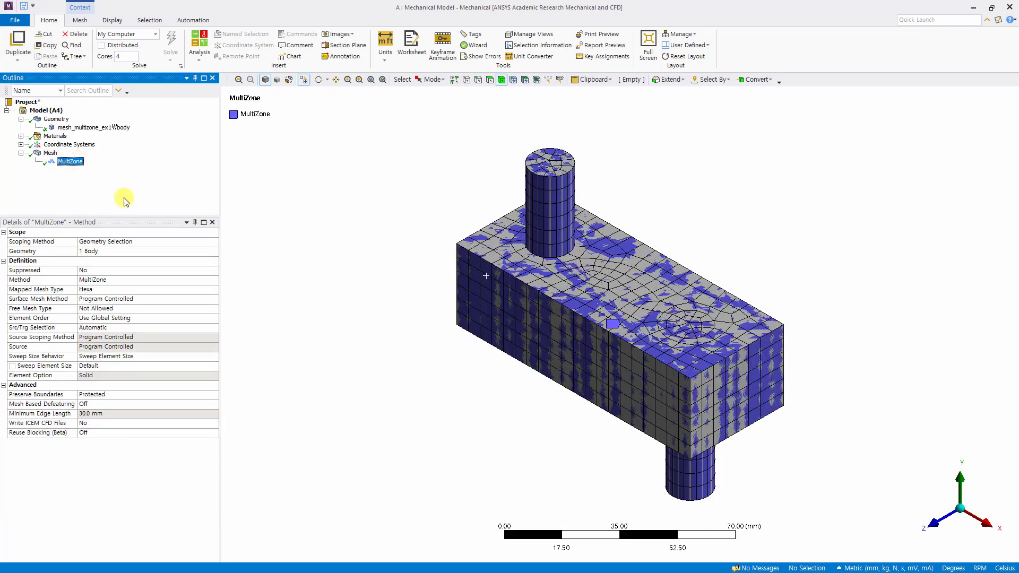
click(23, 154)
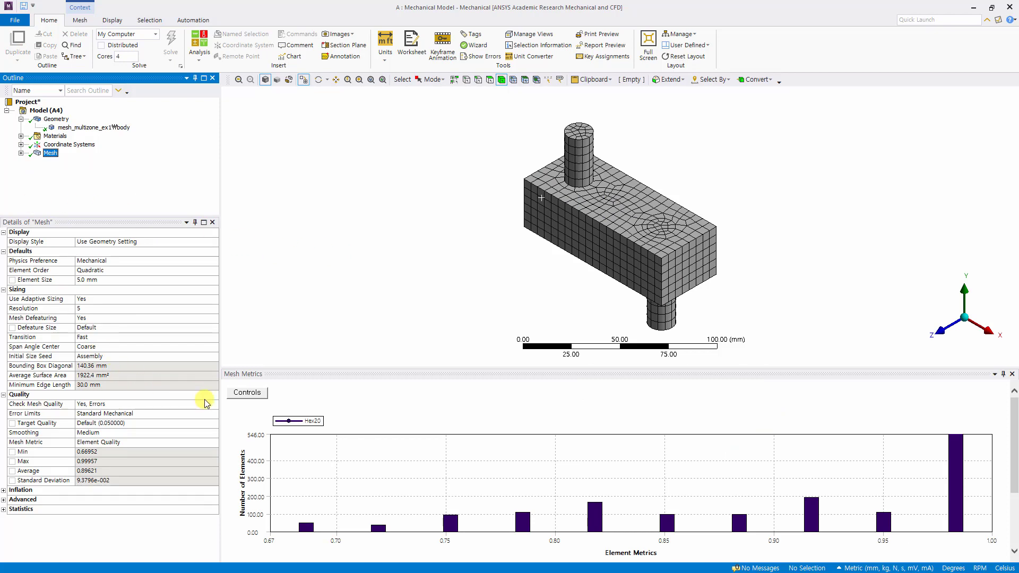
click(20, 153)
click(62, 168)
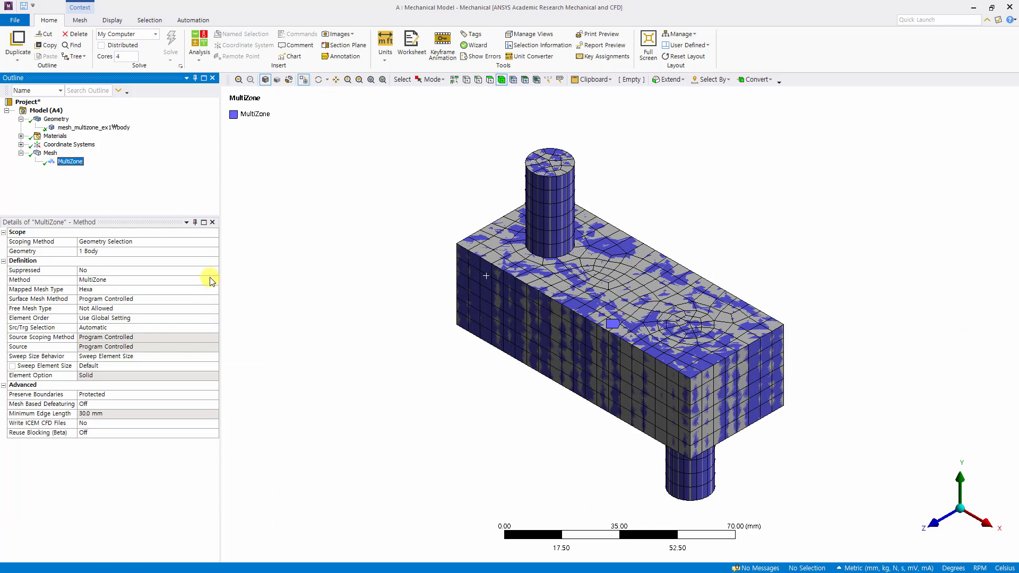
click(214, 280)
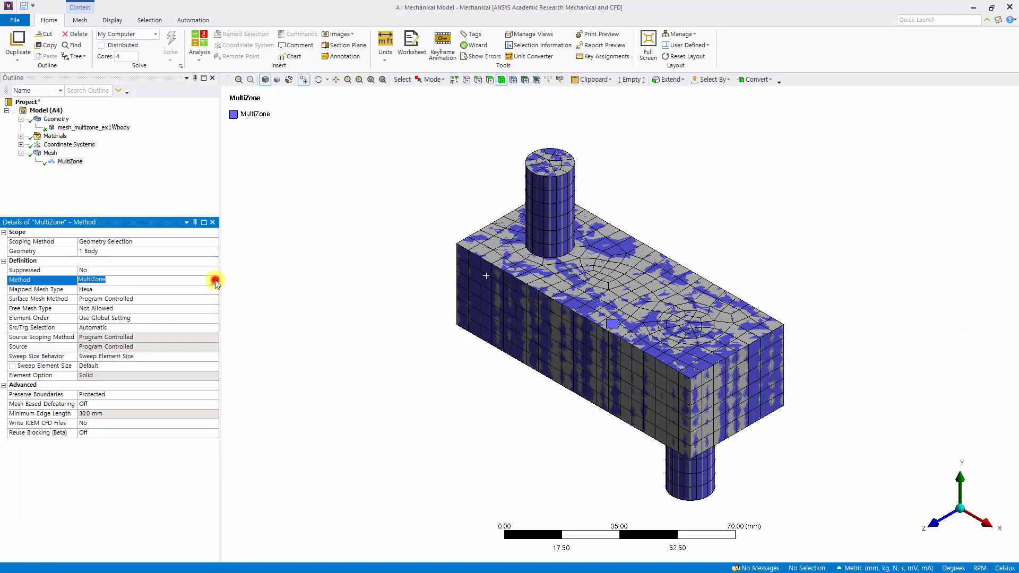
click(214, 279)
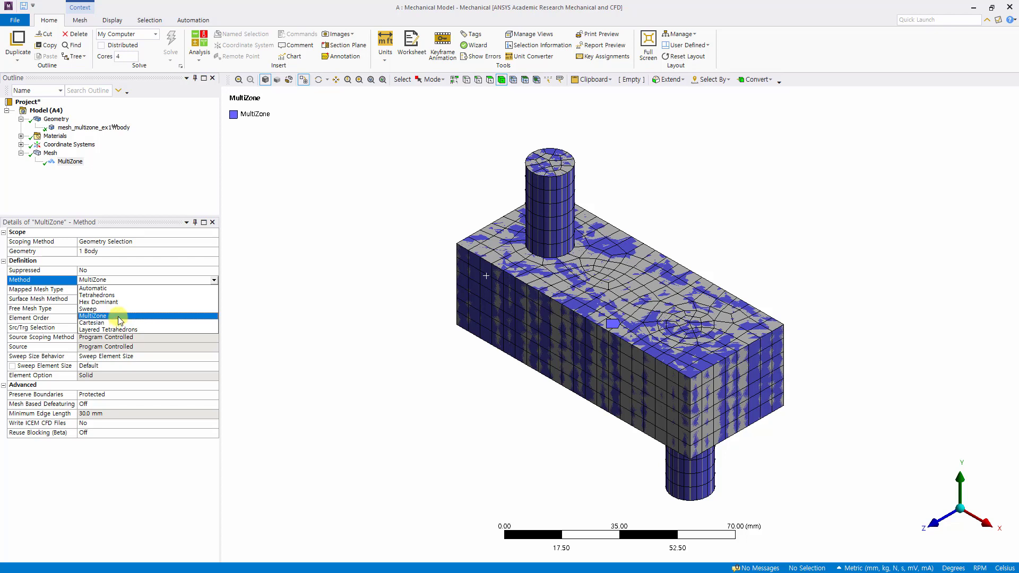
click(314, 355)
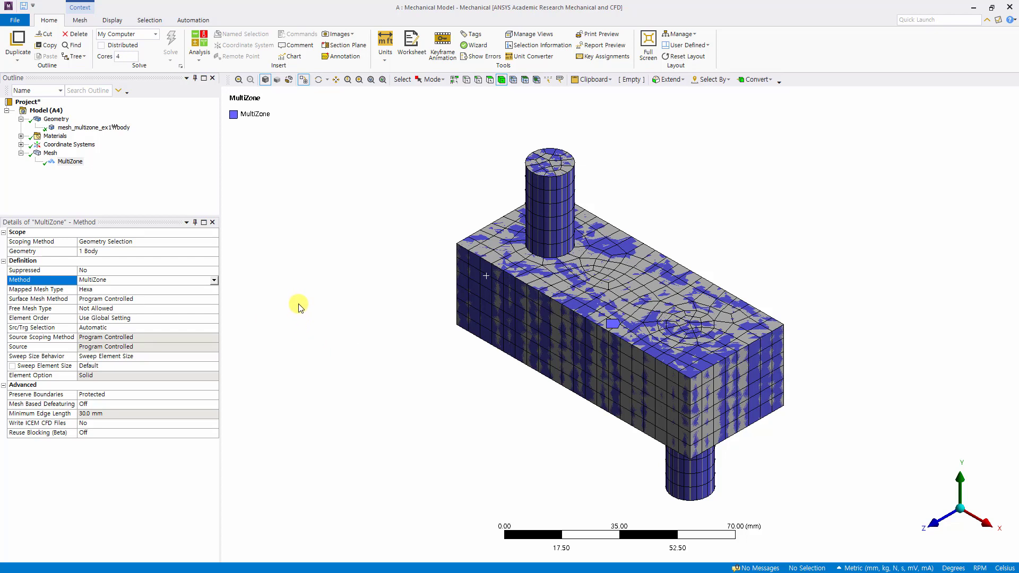
click(213, 280)
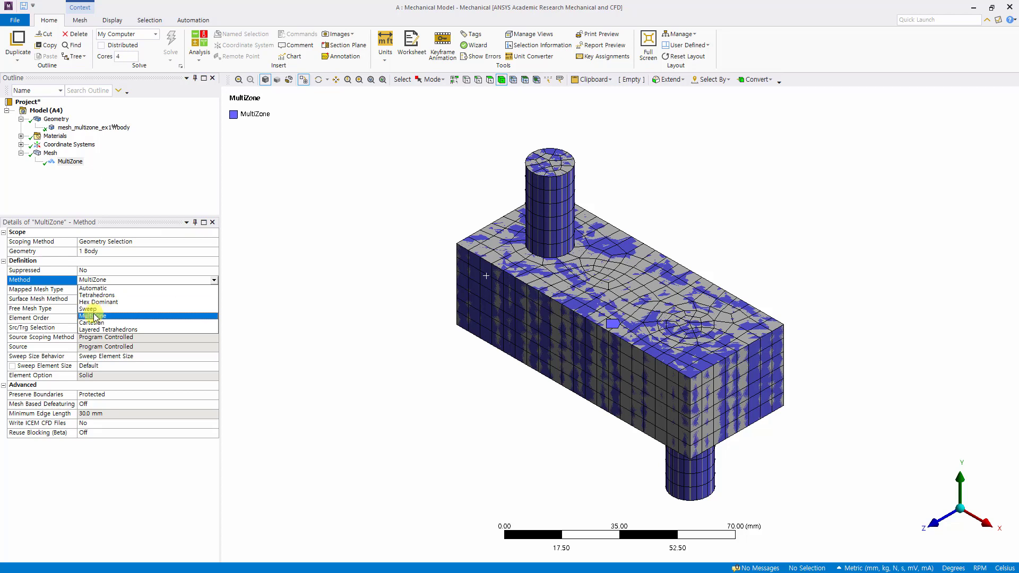
click(359, 366)
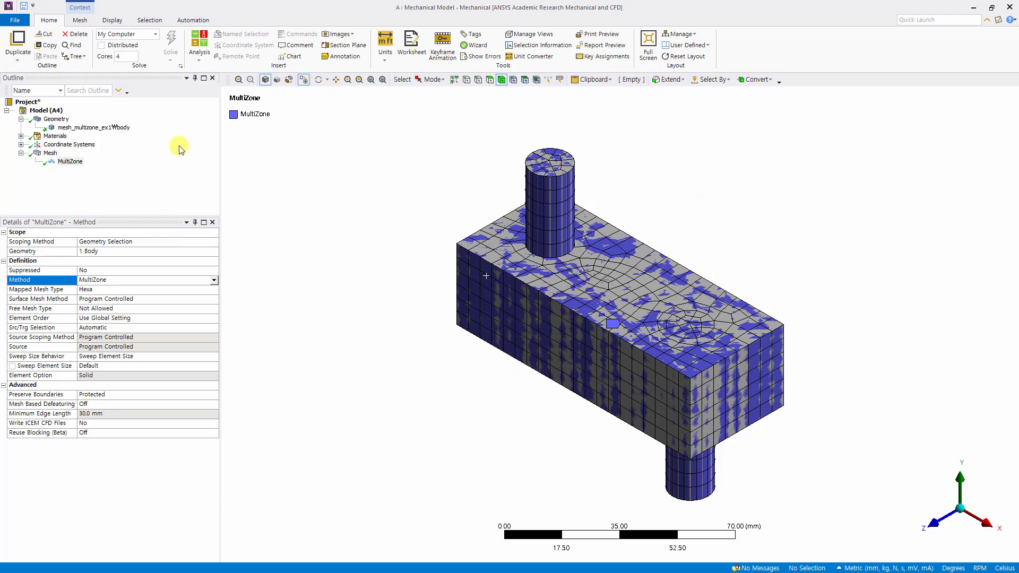
click(51, 153)
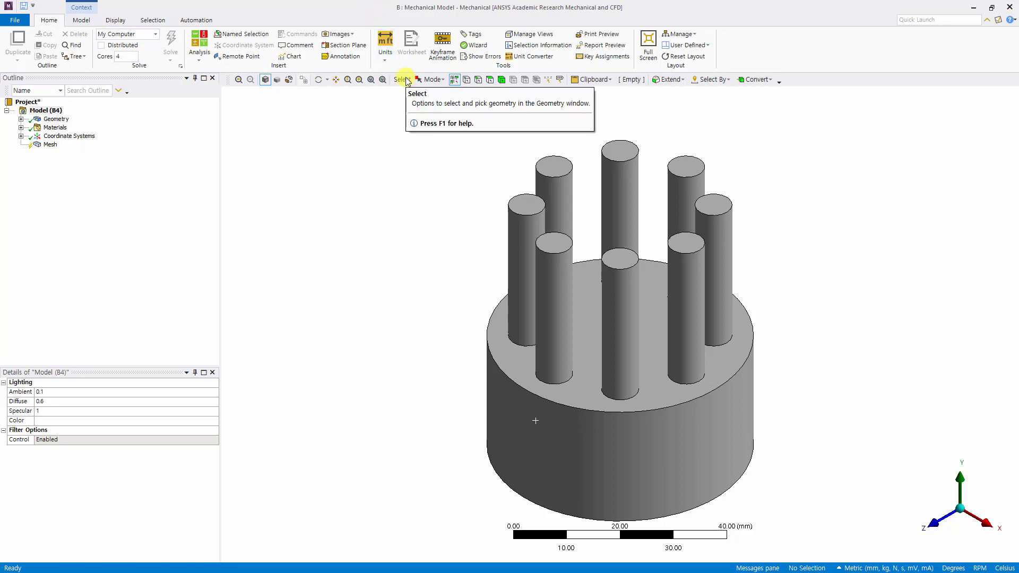
- Inspect the solid body mesh_multizone_ex2 in the geometry of the second model
click(38, 123)
click(21, 119)
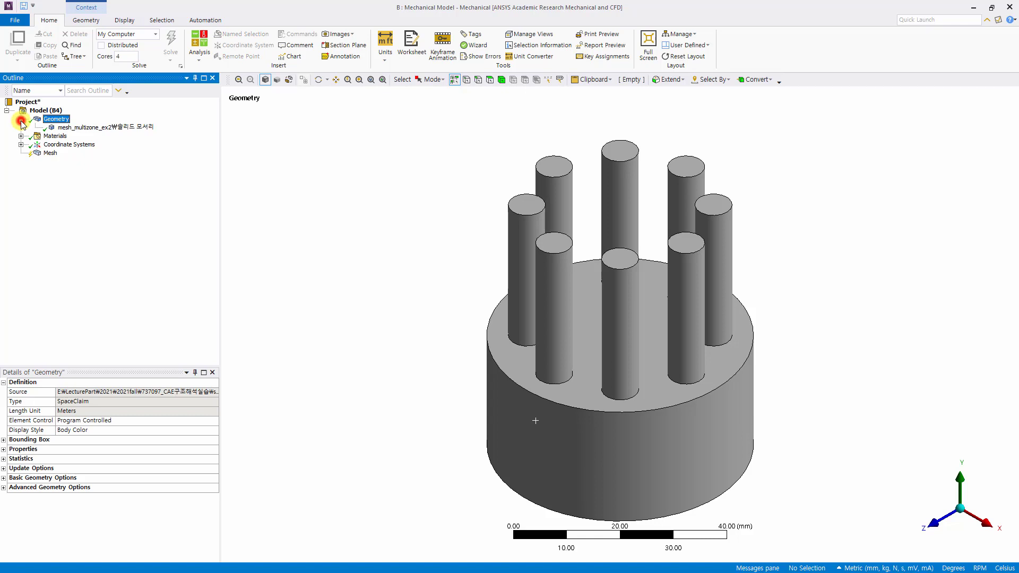
click(89, 127)
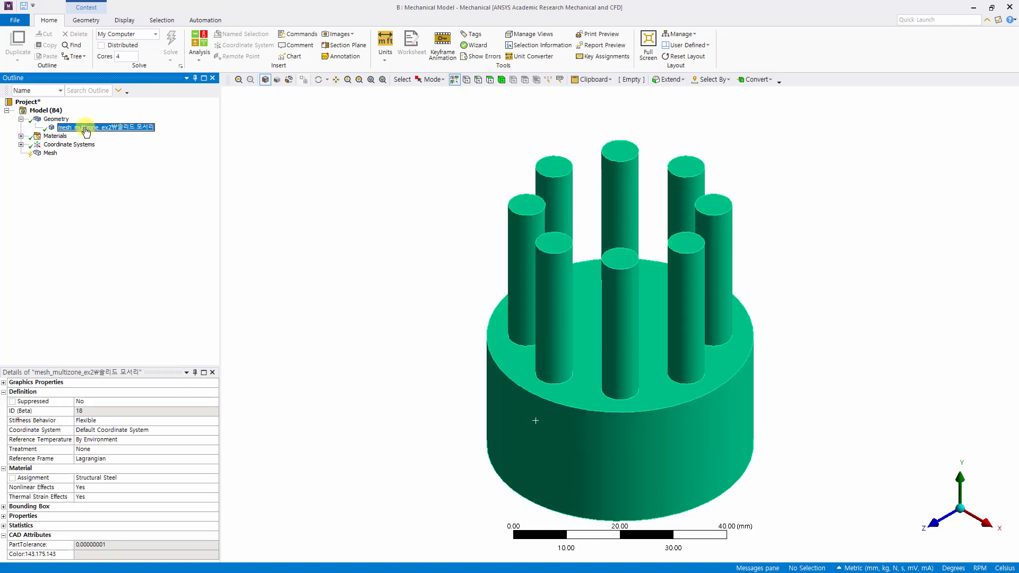
- Set the global mesh element order to Quadratic and the element size to 2 mm
click(50, 153)
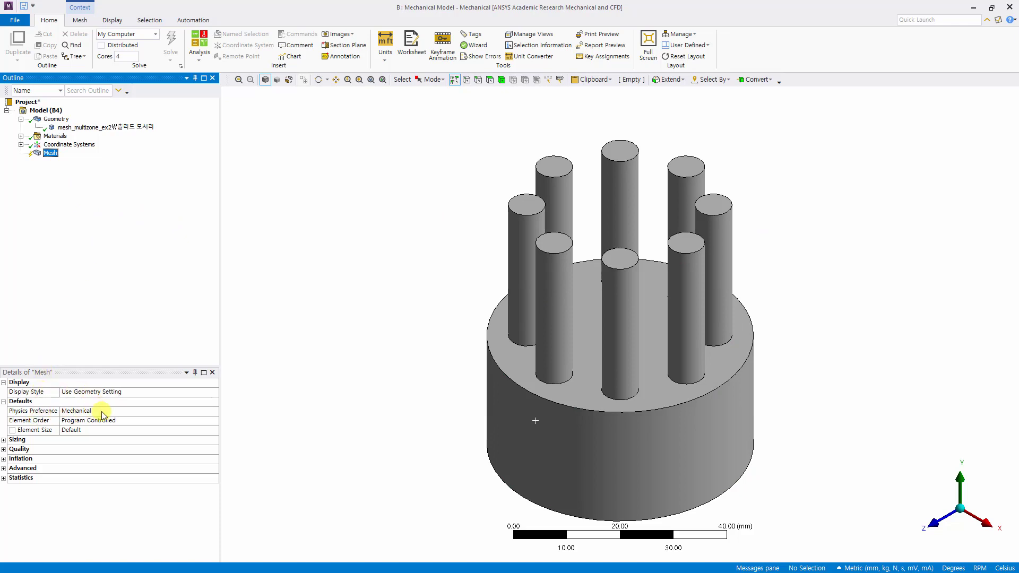
click(213, 421)
click(80, 442)
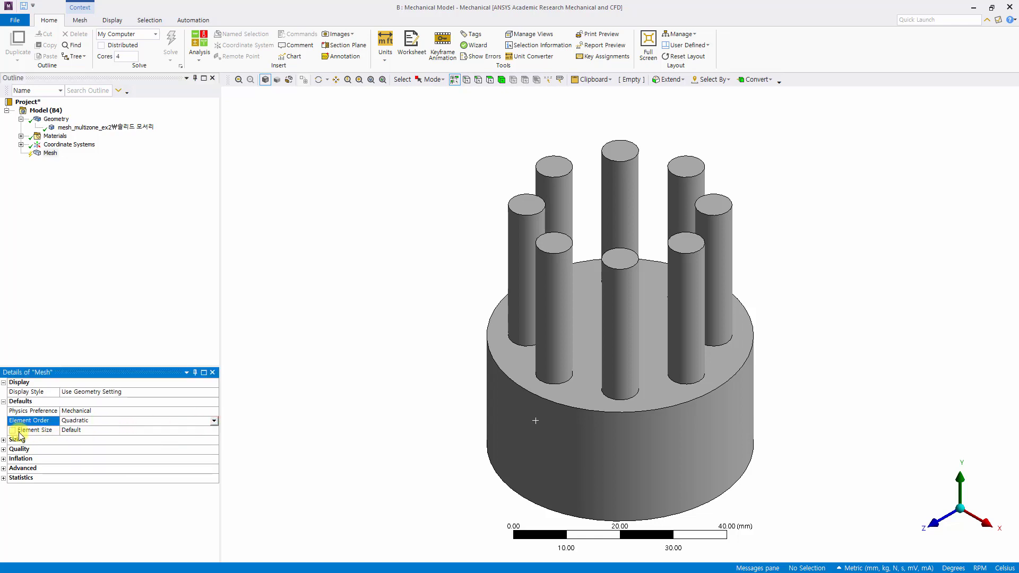
click(75, 429)
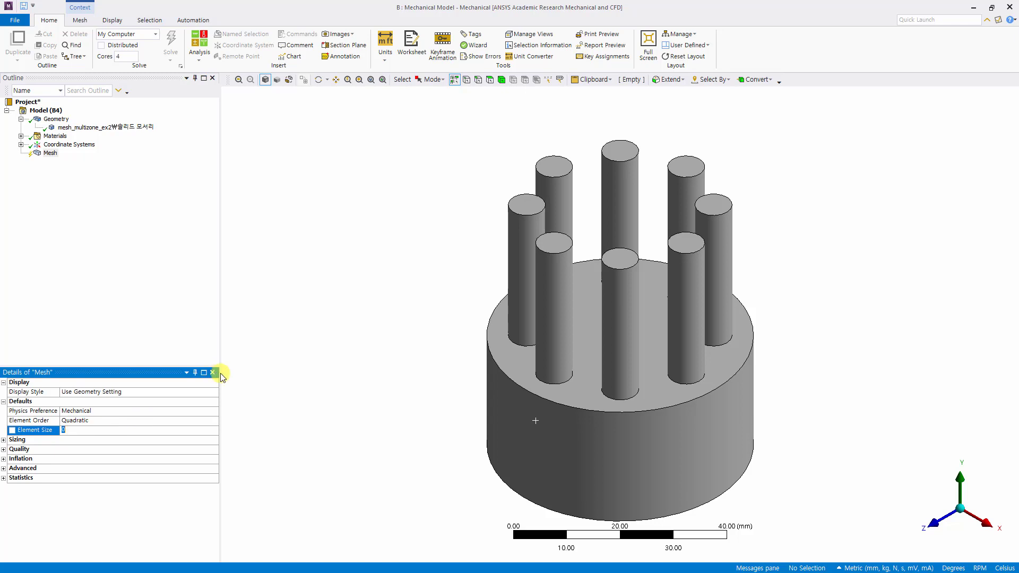
text(5)
key(Return)
click(348, 456)
click(91, 431)
- Check the second model for sweepable bodies
right_click(51, 154)
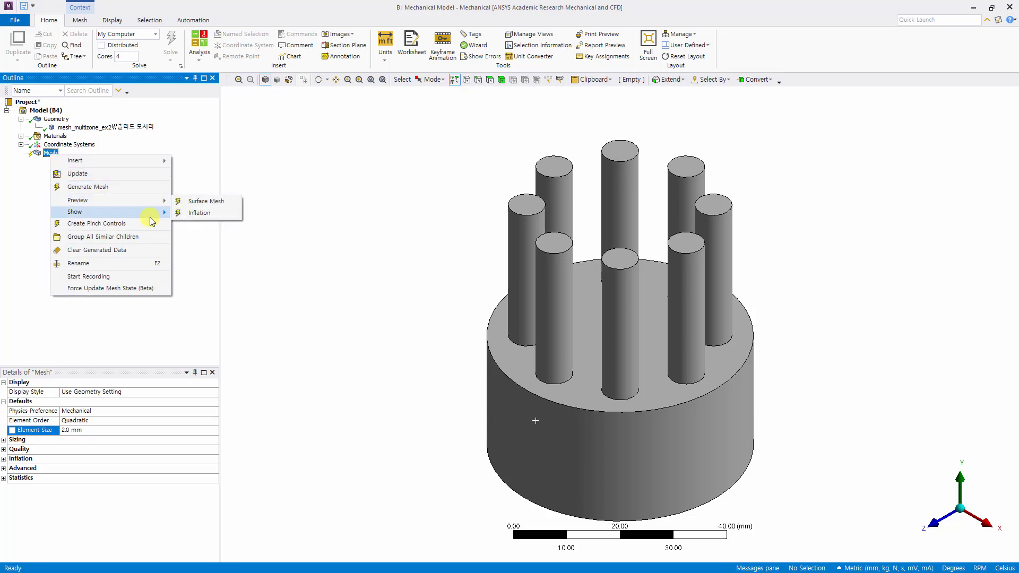
mouse_move(155, 214)
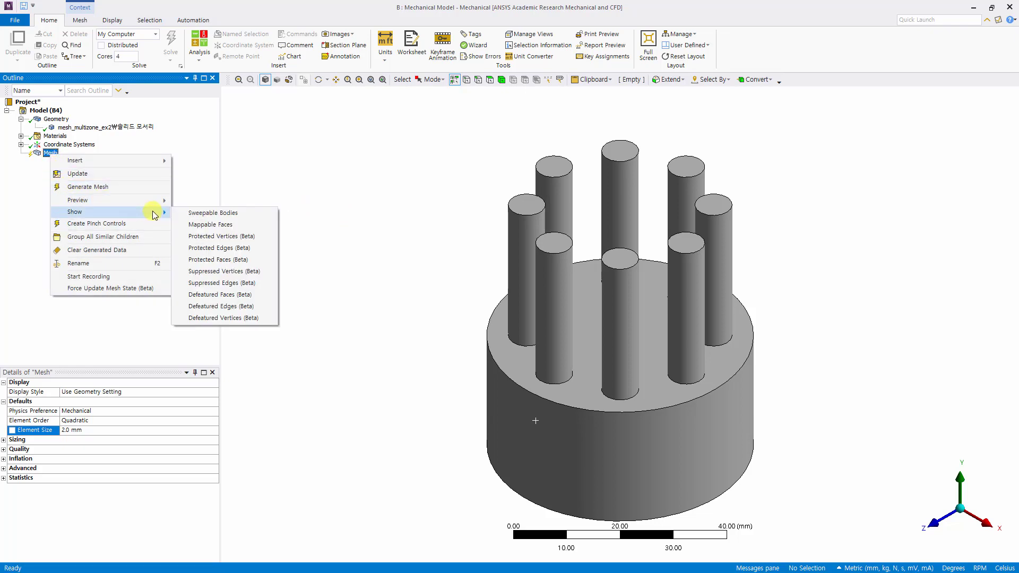
click(214, 213)
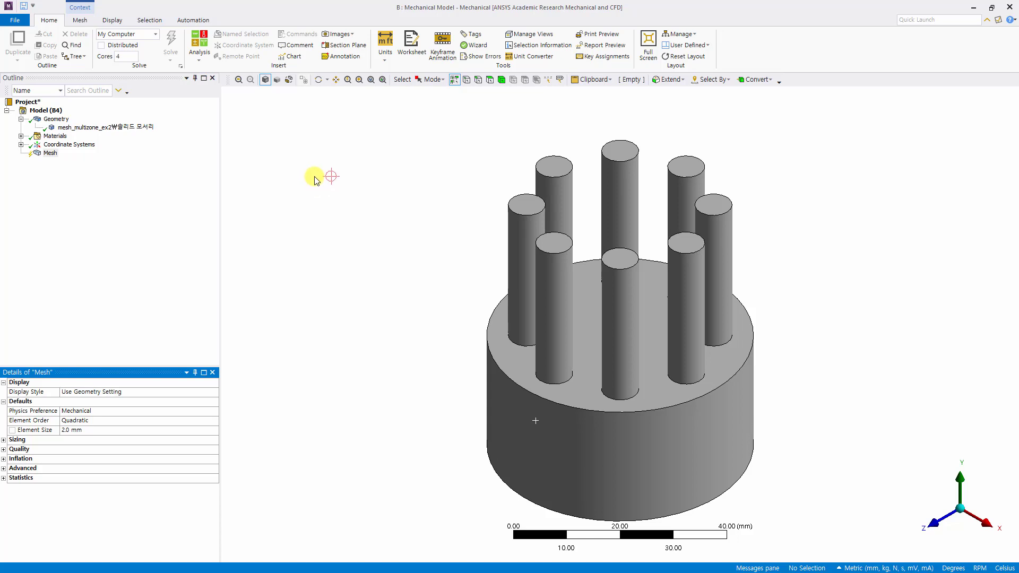
- Generate the mesh of the disc-and-pins body with the default method
right_click(58, 156)
click(110, 189)
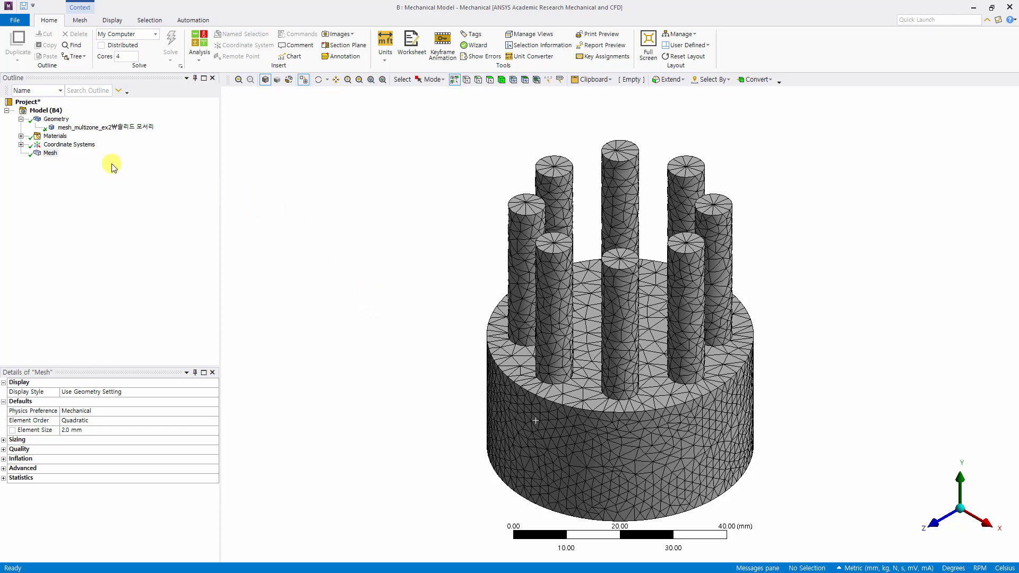
click(50, 154)
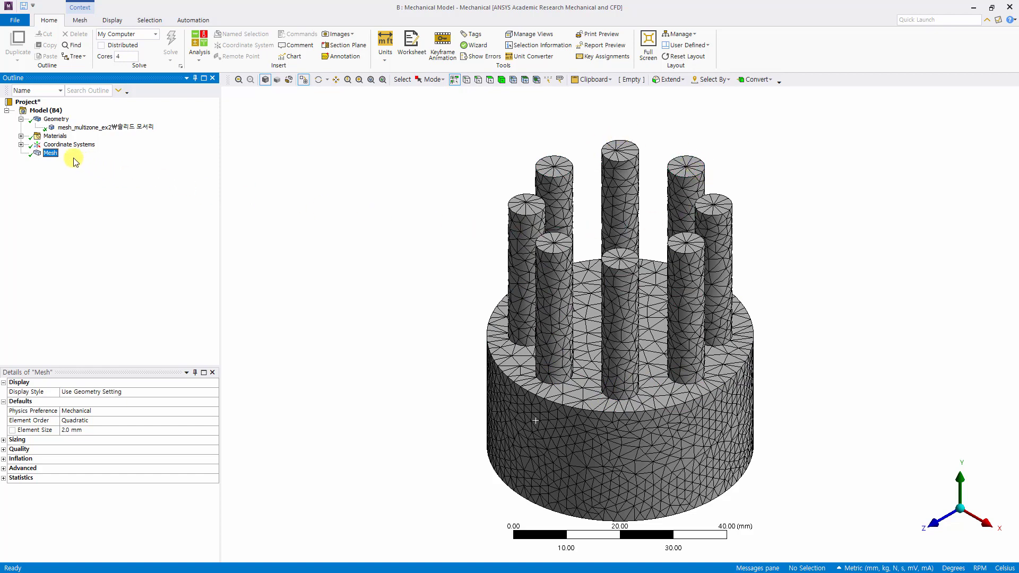
- Insert a mesh method scoped to the whole disc-and-pins body and set it to MultiZone
right_click(54, 154)
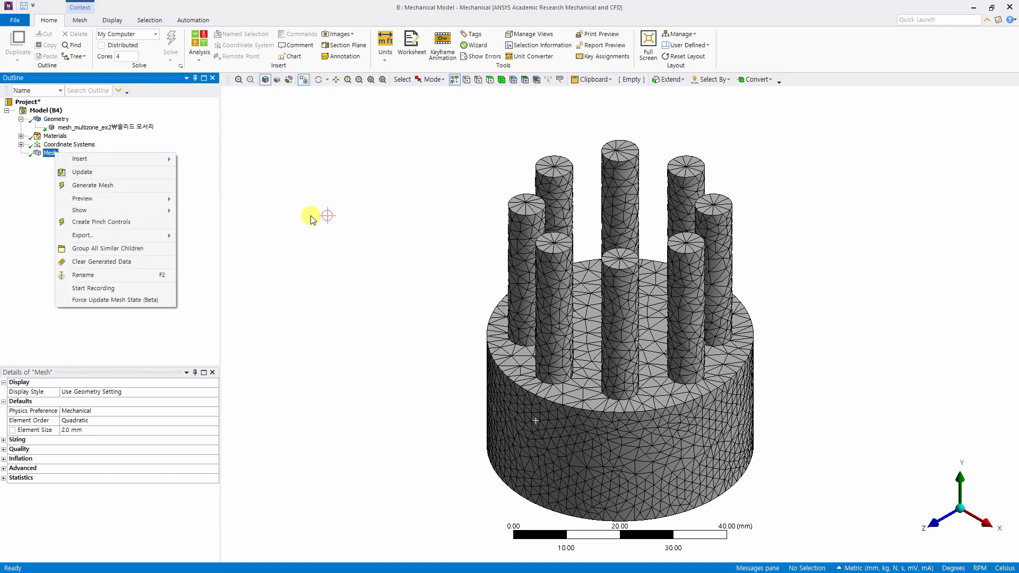
mouse_move(110, 161)
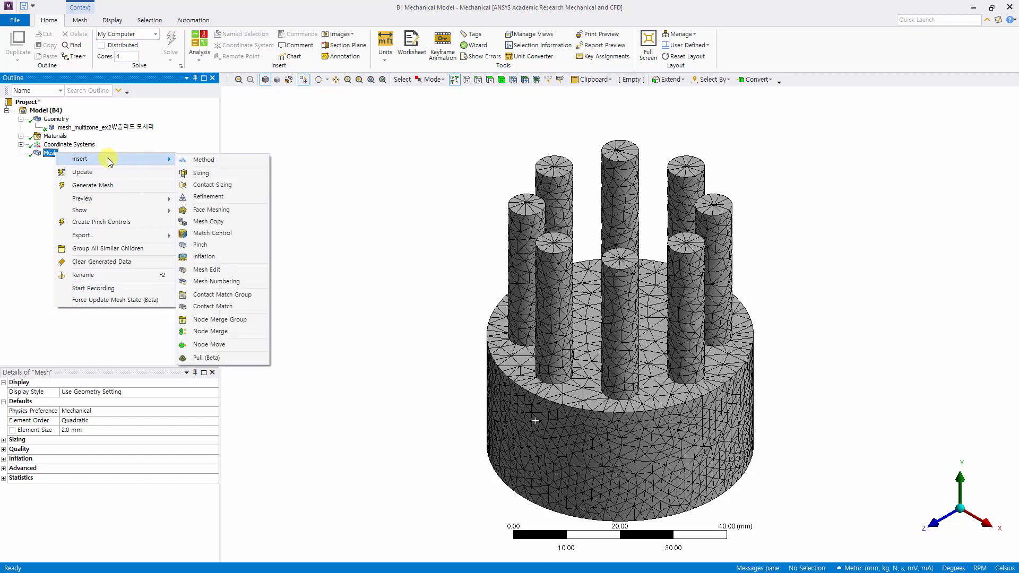
click(201, 159)
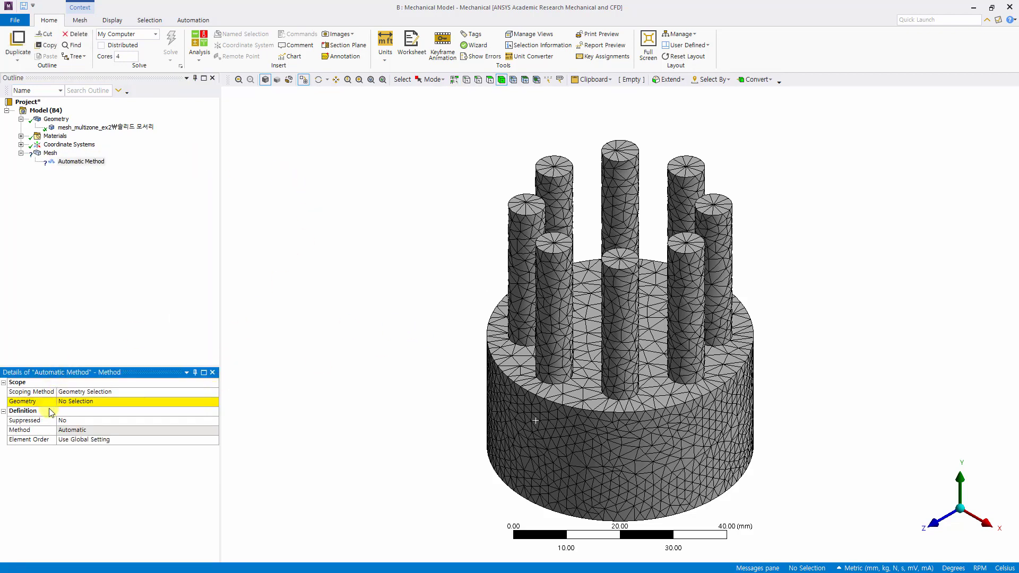
click(531, 421)
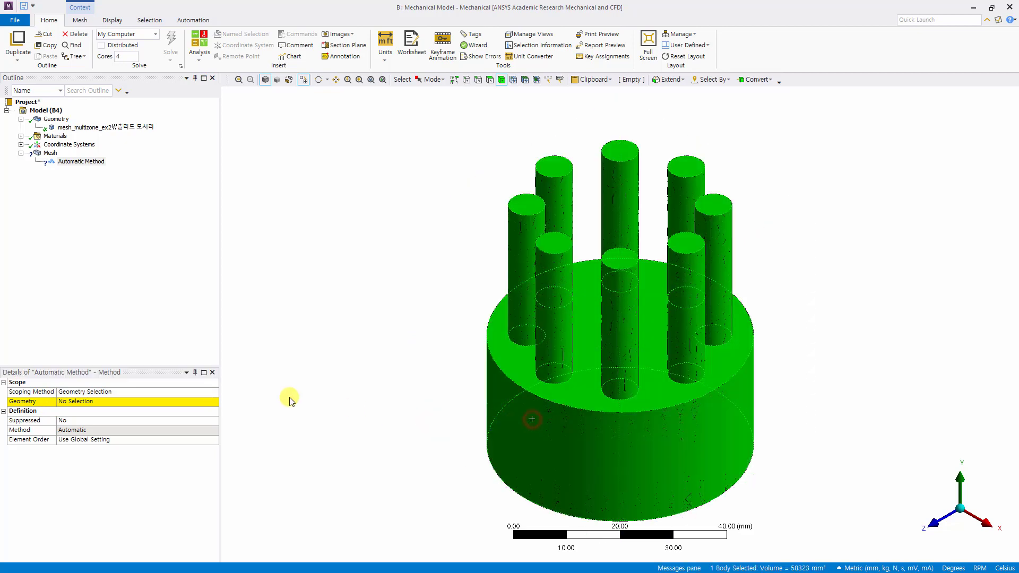
click(96, 403)
click(83, 403)
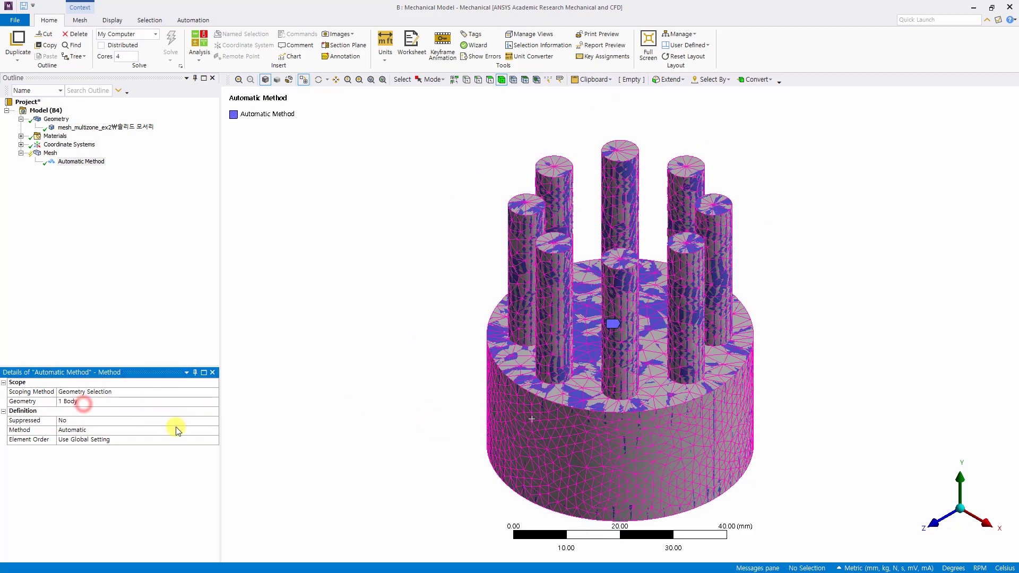
click(213, 430)
click(89, 467)
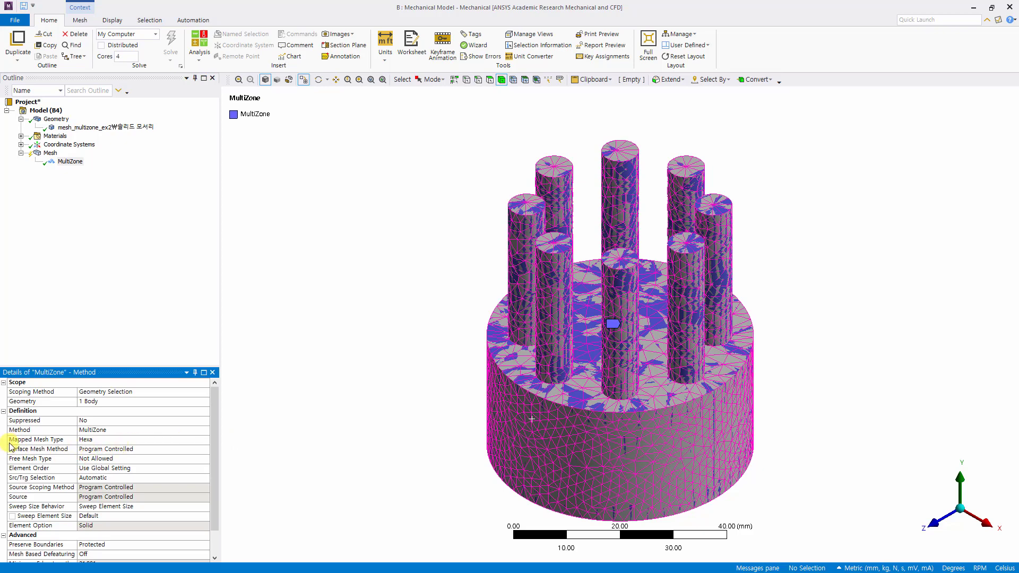
- Set the MultiZone method's surface mesh method to Pave and its free mesh type to Not Allowed
drag(53, 367, 56, 306)
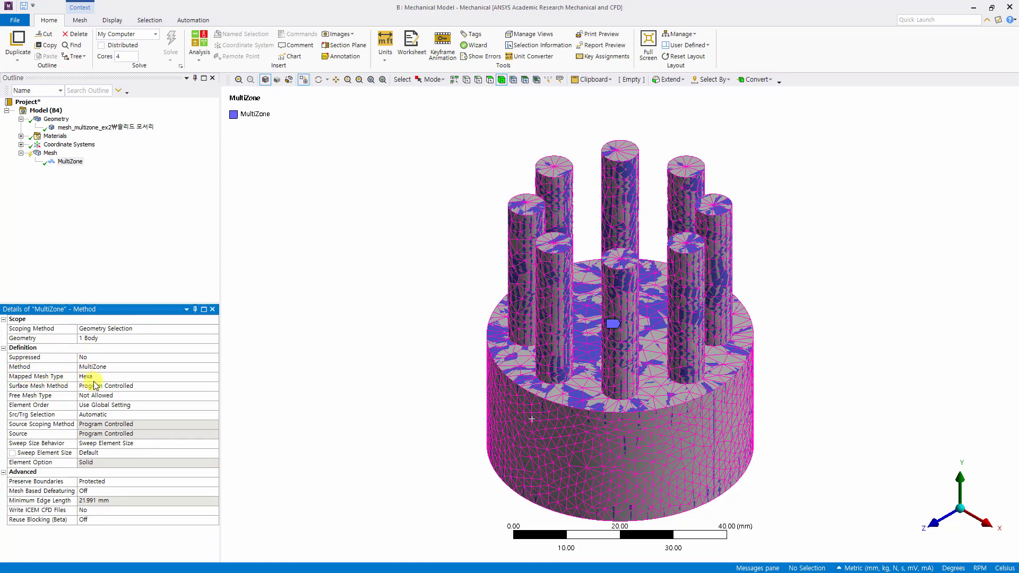
click(212, 386)
click(80, 406)
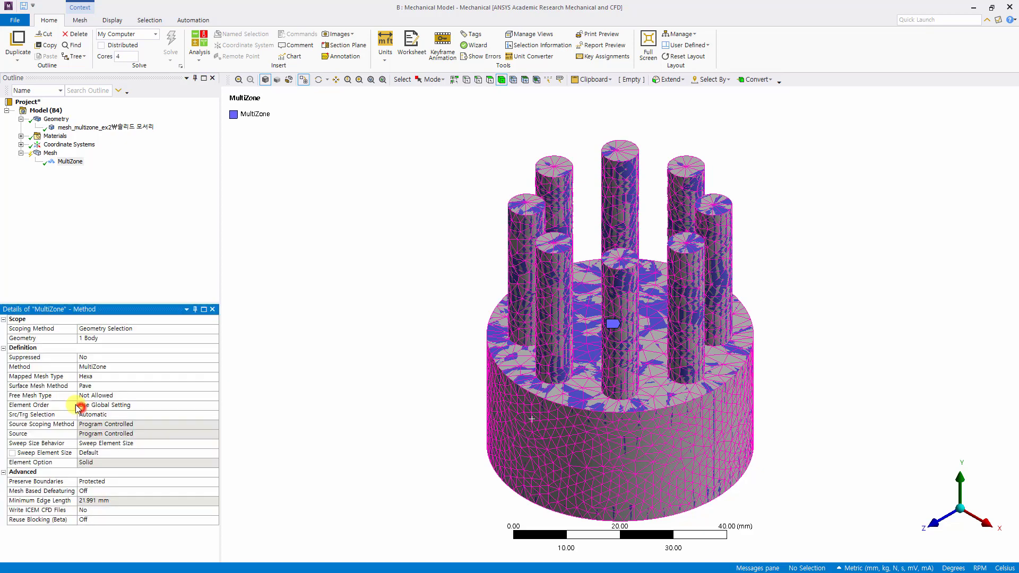
click(211, 396)
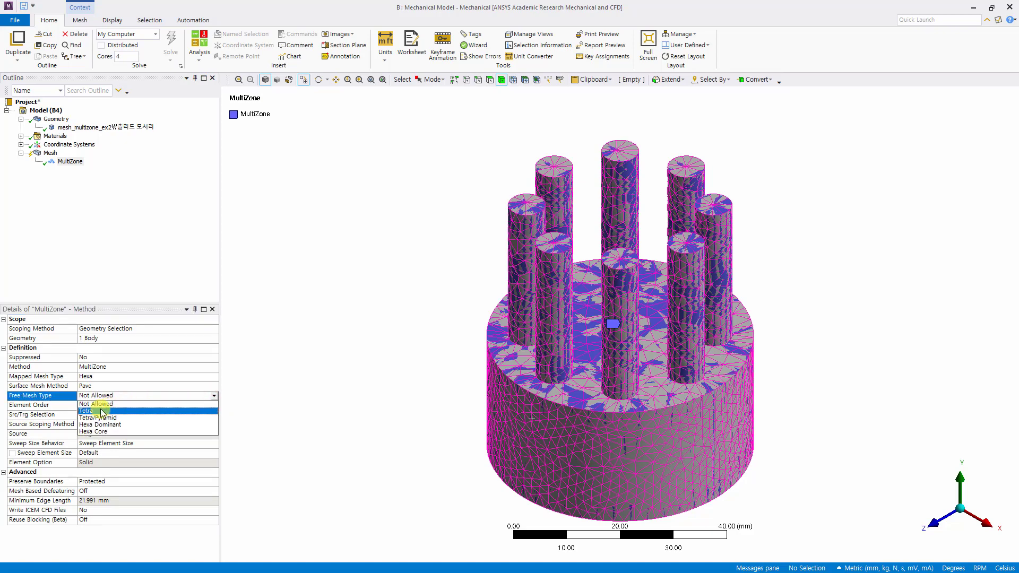
click(95, 405)
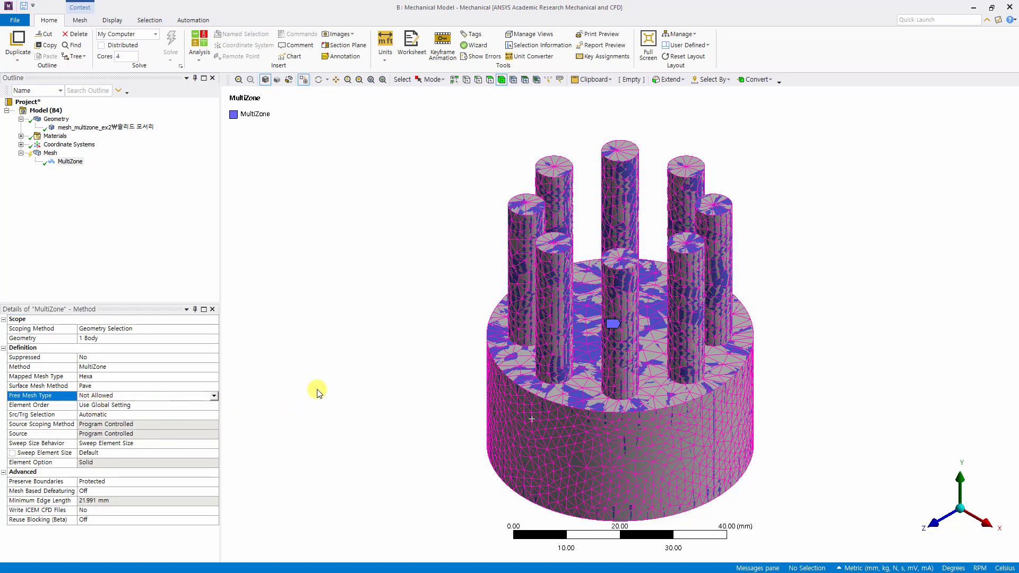
- Generate the MultiZone mesh and examine the element pattern on the pins and the underside of the disc
middle_drag(375, 374, 387, 365)
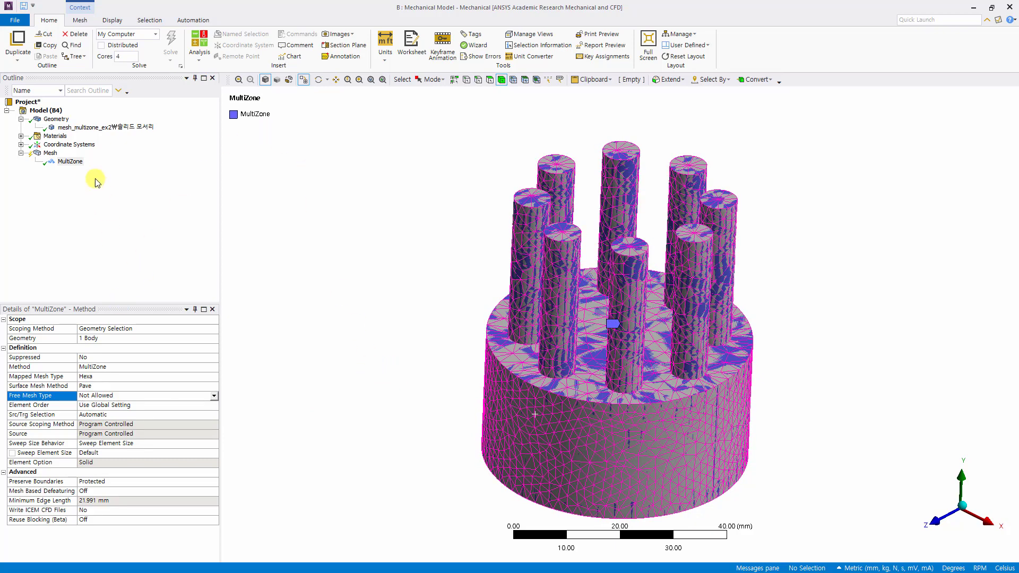
right_click(77, 162)
click(105, 195)
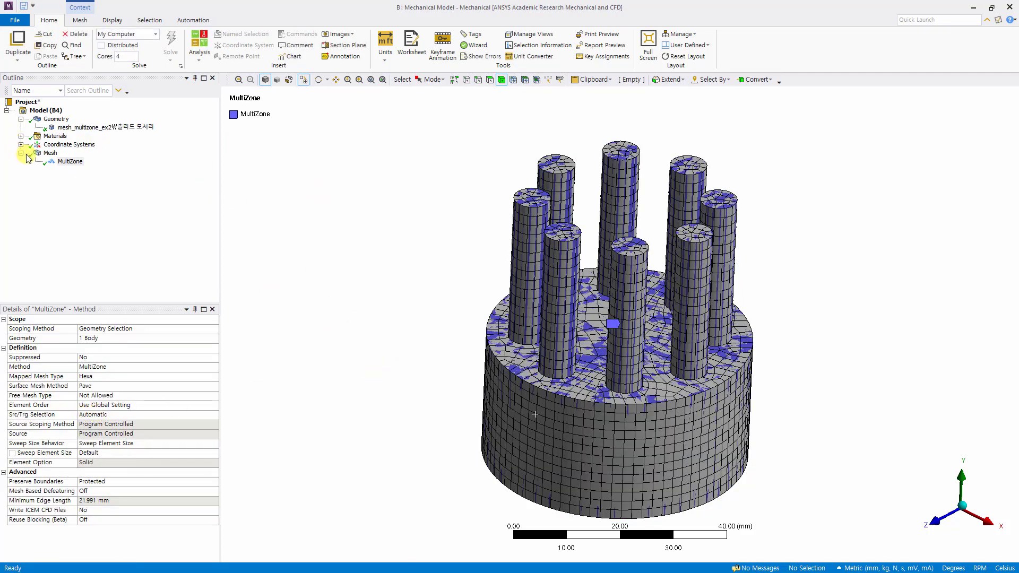
click(51, 153)
middle_drag(350, 273, 285, 270)
middle_drag(512, 281, 421, 239)
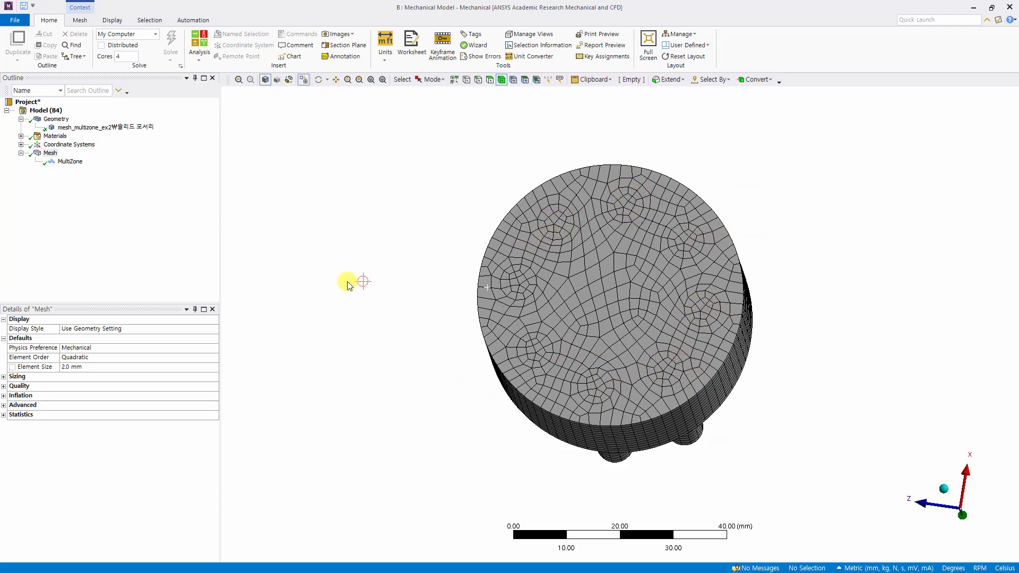
- Display the Element Quality mesh metric for the MultiZone mesh of the disc-and-pins body
middle_drag(400, 275, 521, 445)
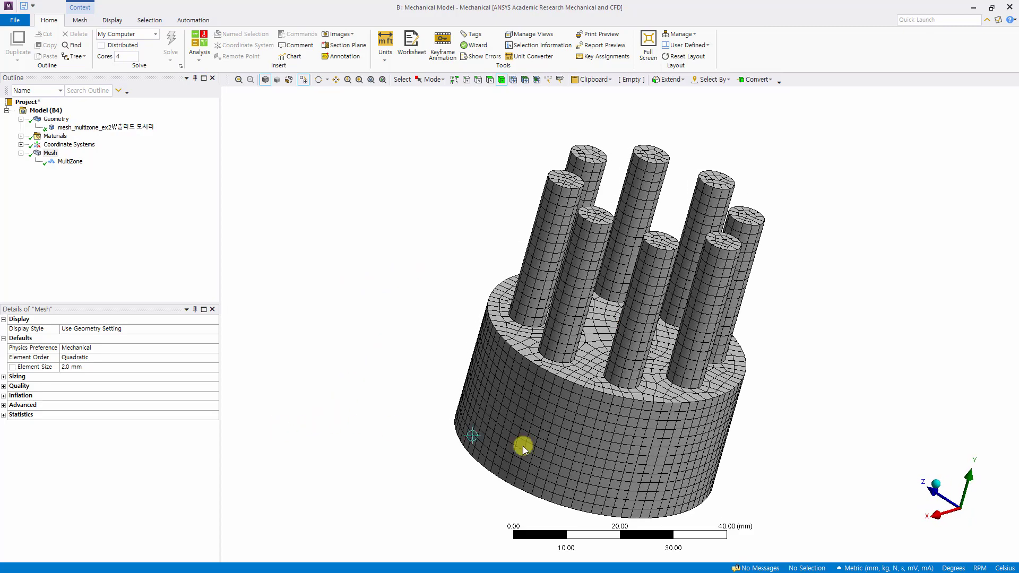
click(936, 487)
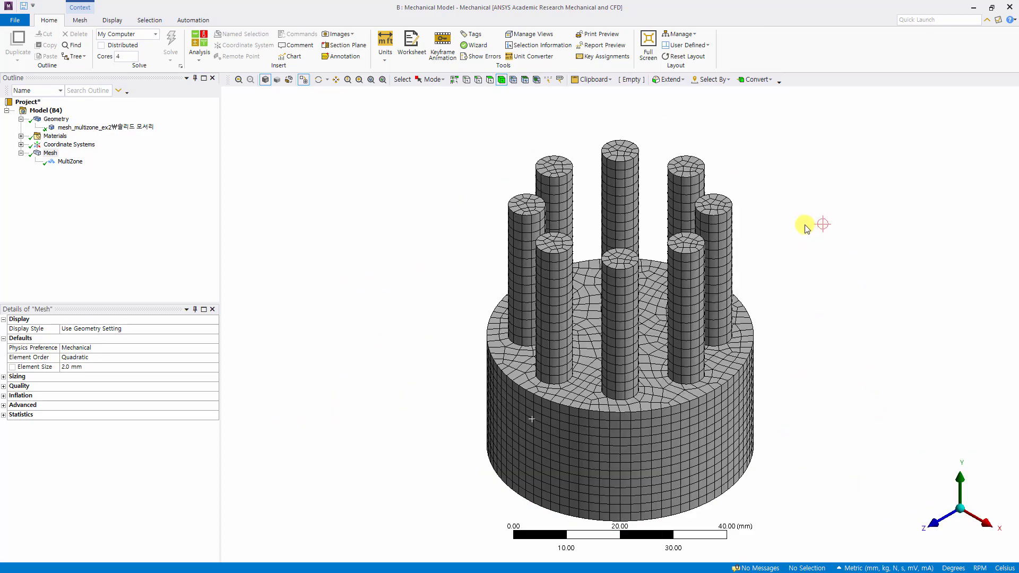
click(52, 152)
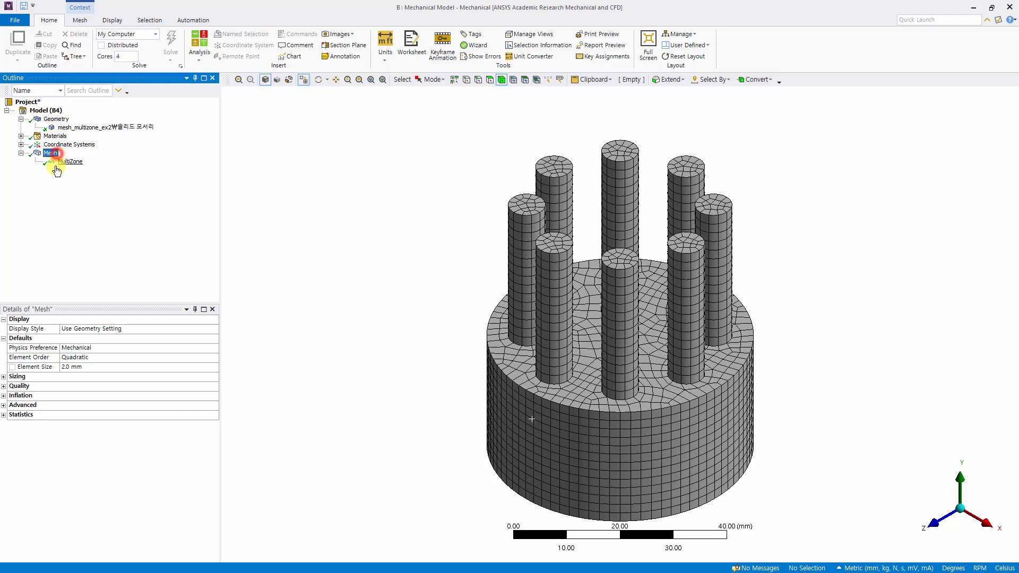
click(3, 386)
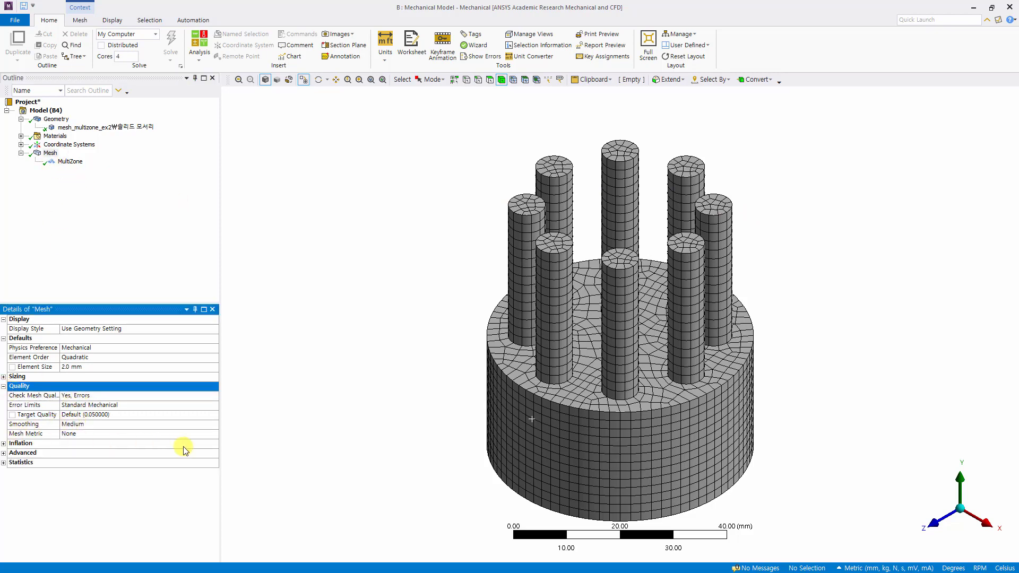
click(214, 433)
click(75, 453)
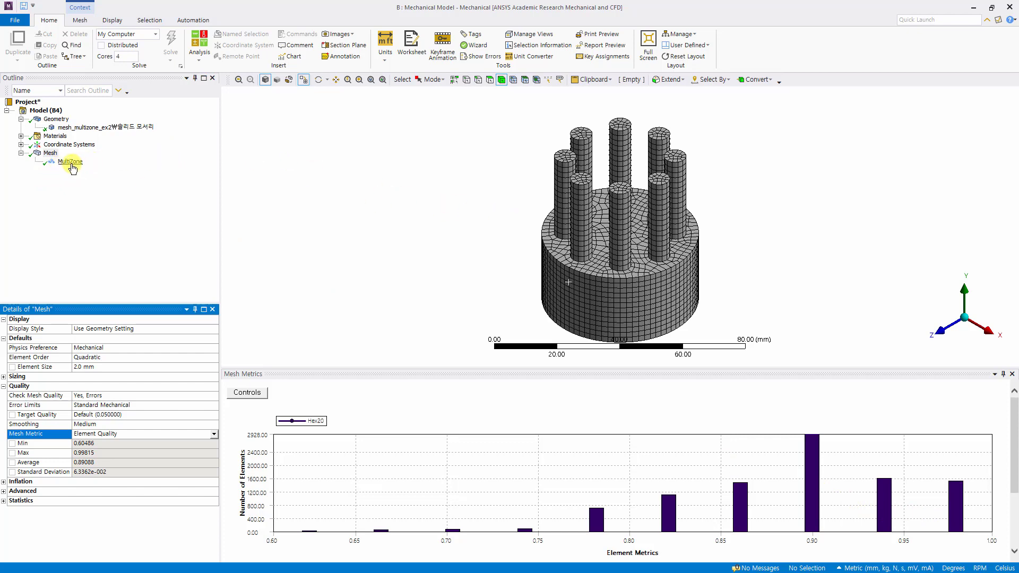
- Set the mesh metric back to None and inspect the disc-and-pins mesh from a slightly different angle
click(49, 153)
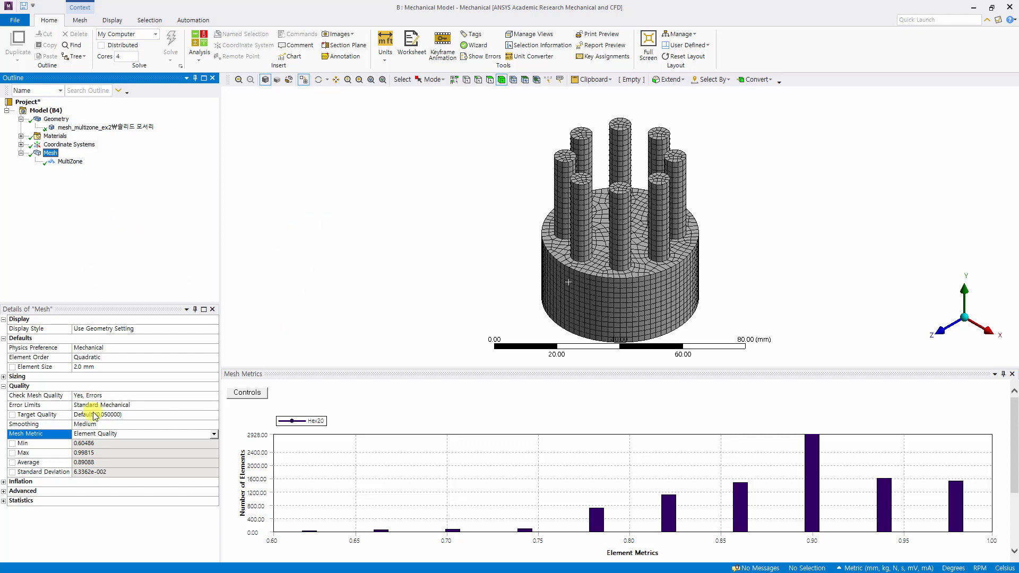
click(213, 435)
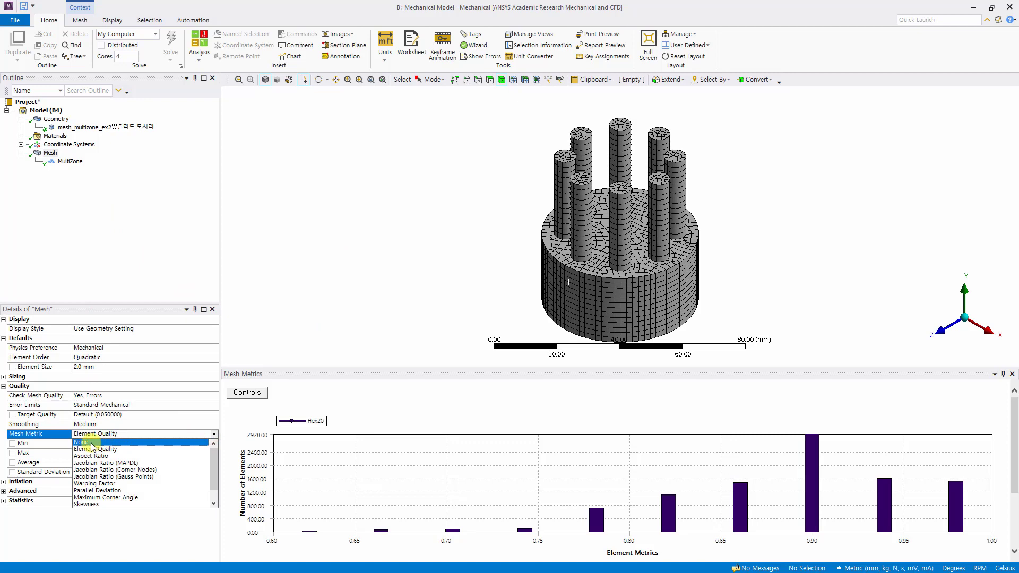
click(89, 443)
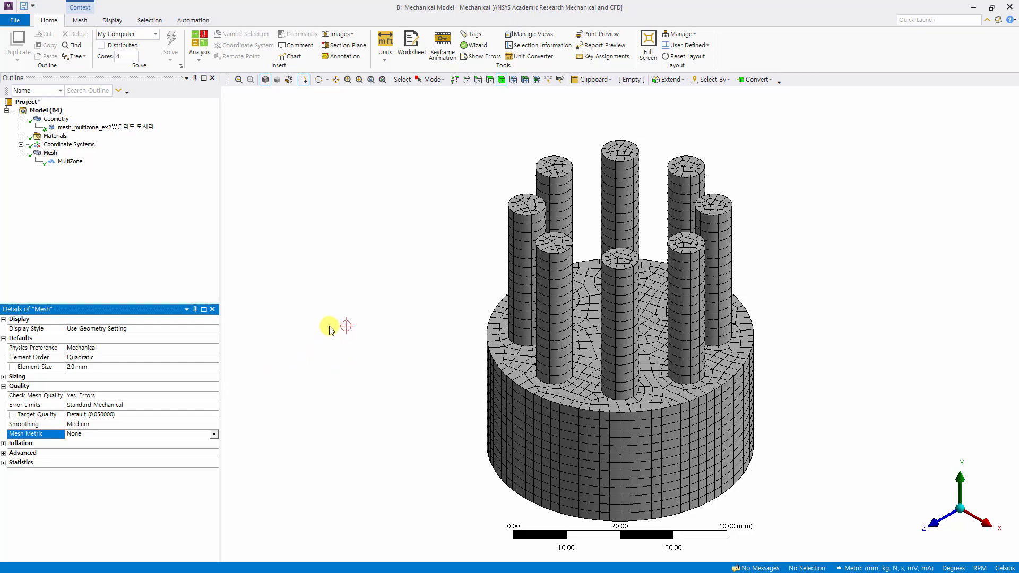
middle_drag(732, 414, 766, 431)
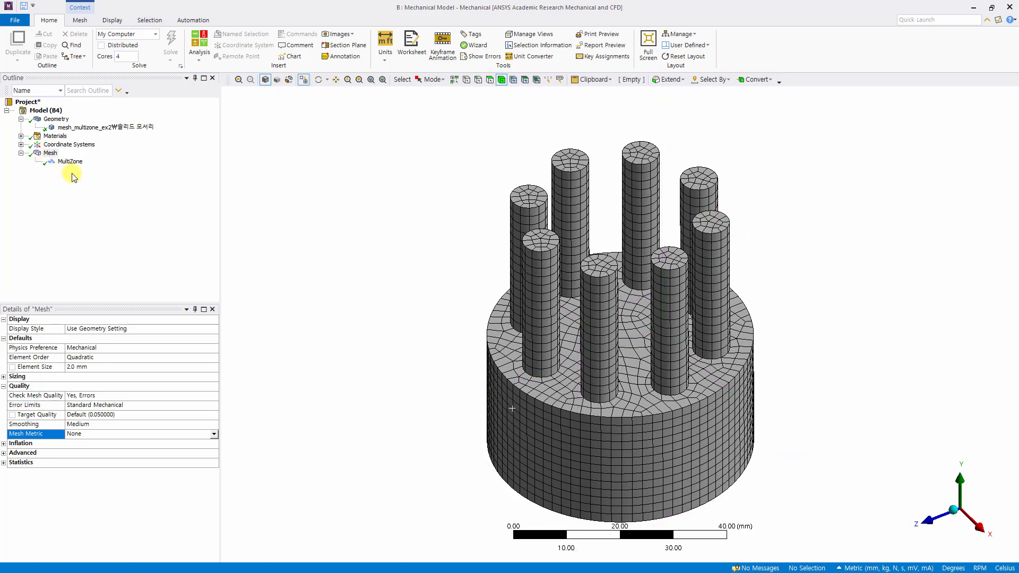
mouse_move(364, 346)
middle_down()
mouse_move(387, 321)
mouse_move(376, 342)
mouse_move(366, 337)
middle_up()
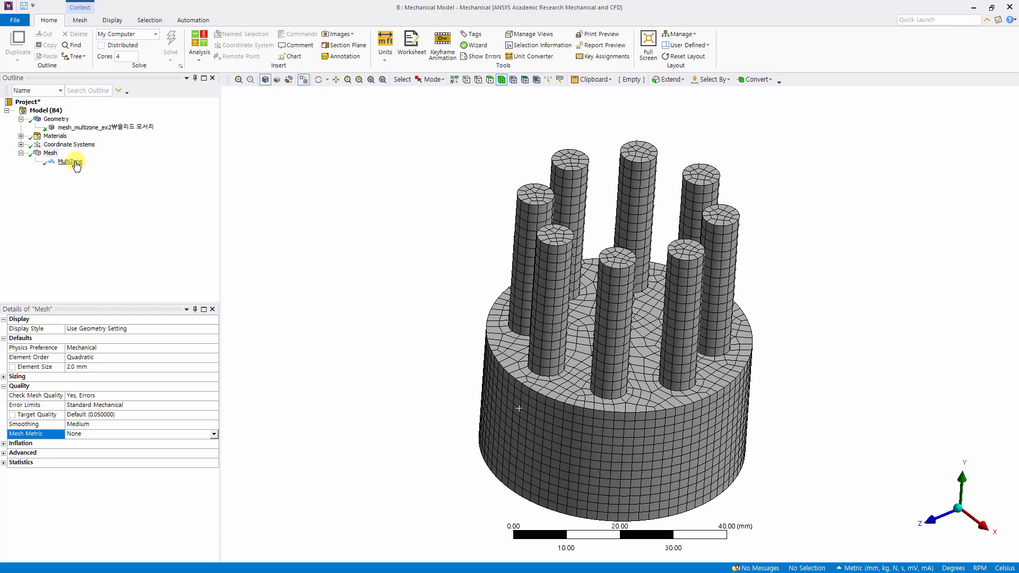
- Set the span angle center in the global mesh sizing to Medium
click(51, 153)
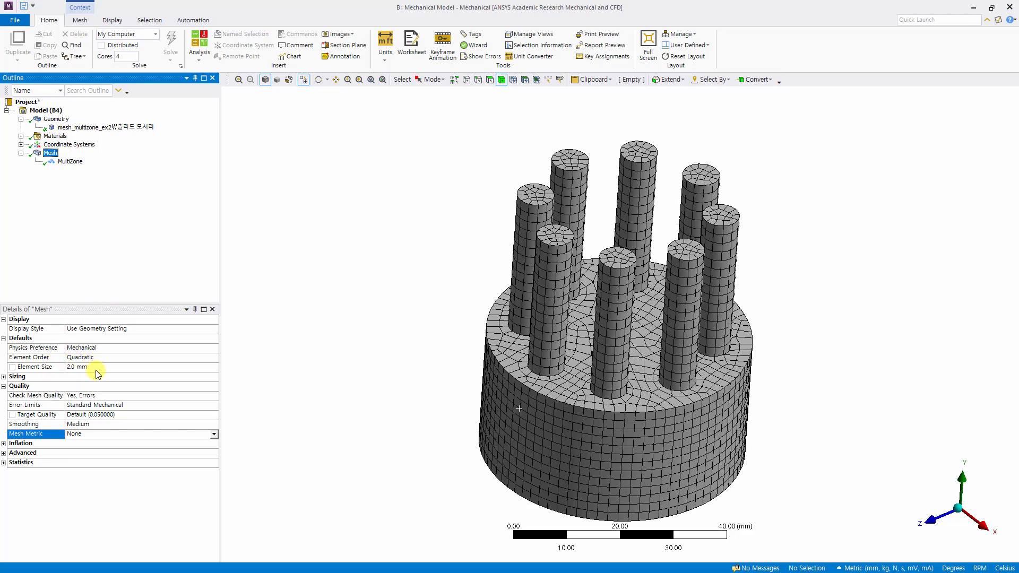
click(4, 377)
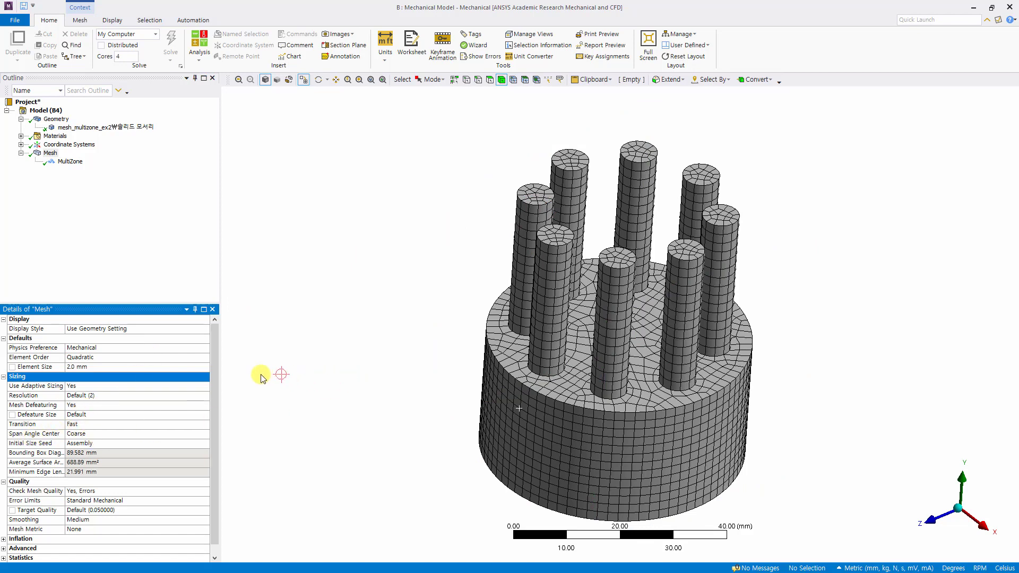
click(960, 511)
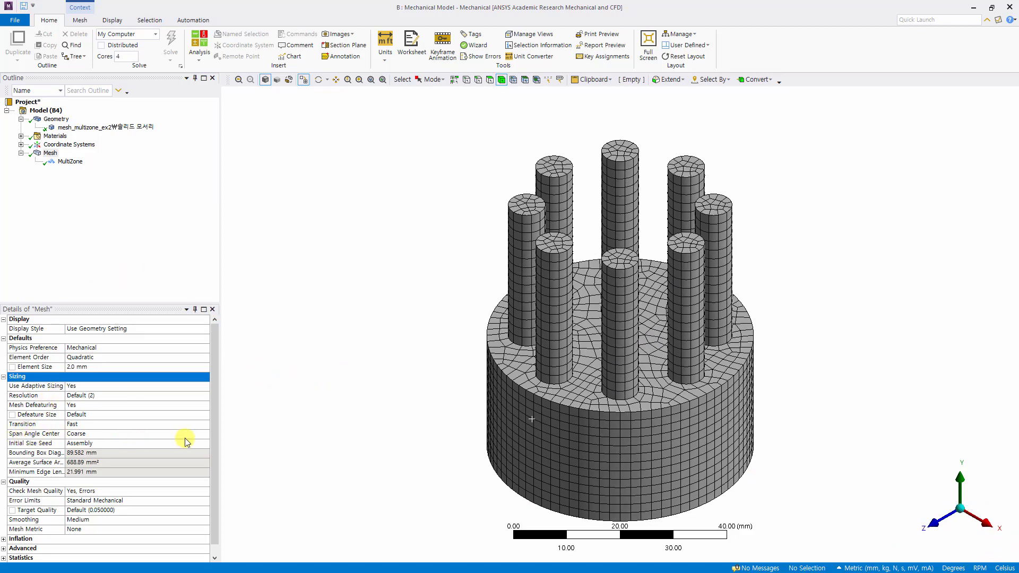
click(205, 438)
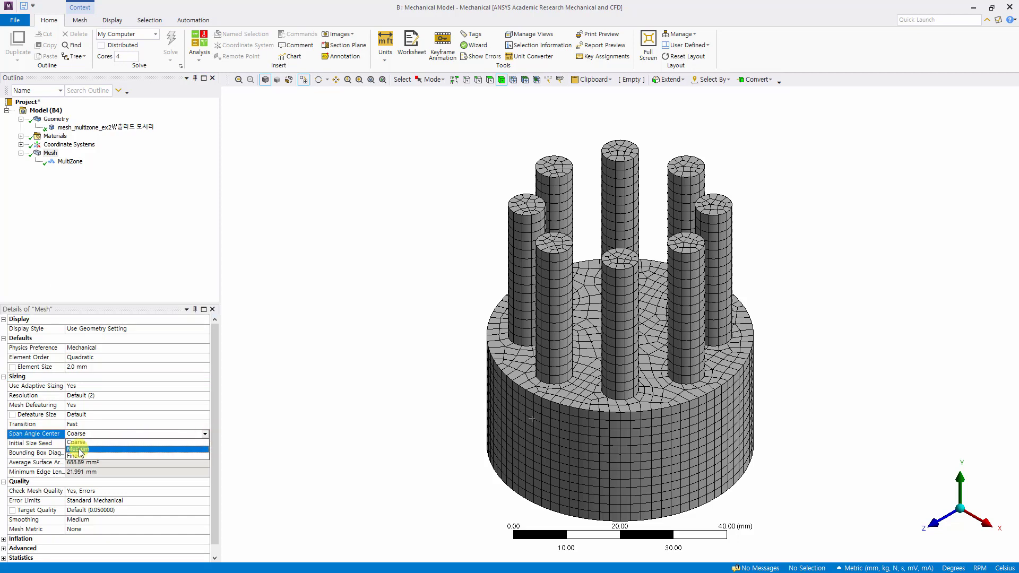
click(79, 449)
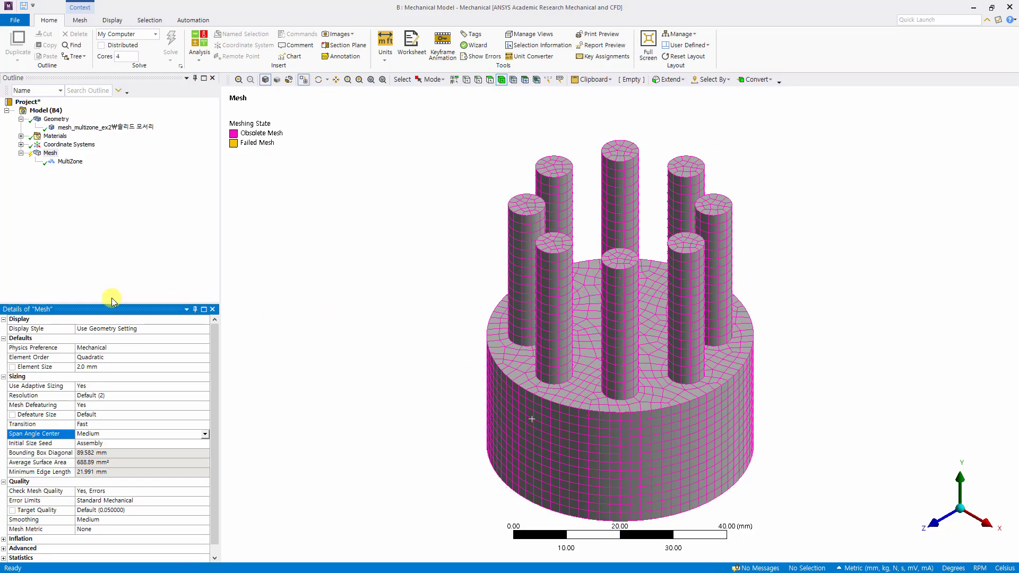
- Show the mesh statistics with node and element counts, and regenerate the mesh
drag(106, 302, 105, 256)
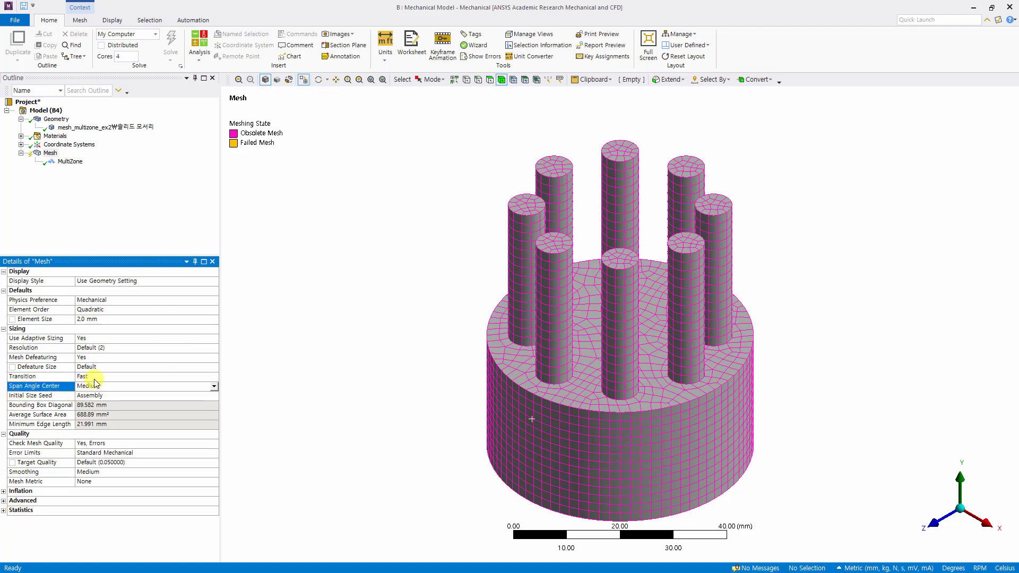
click(4, 510)
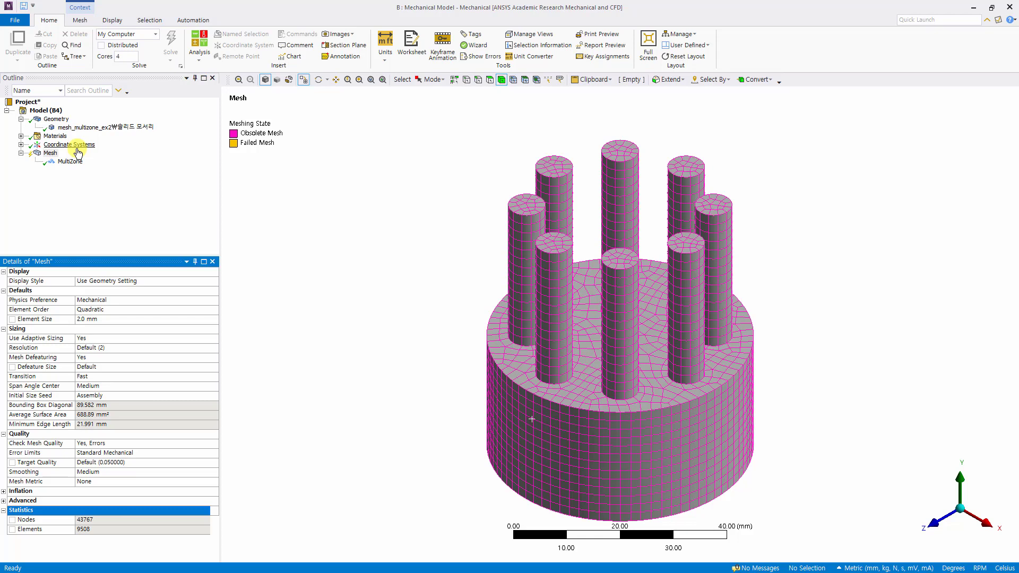
right_click(48, 155)
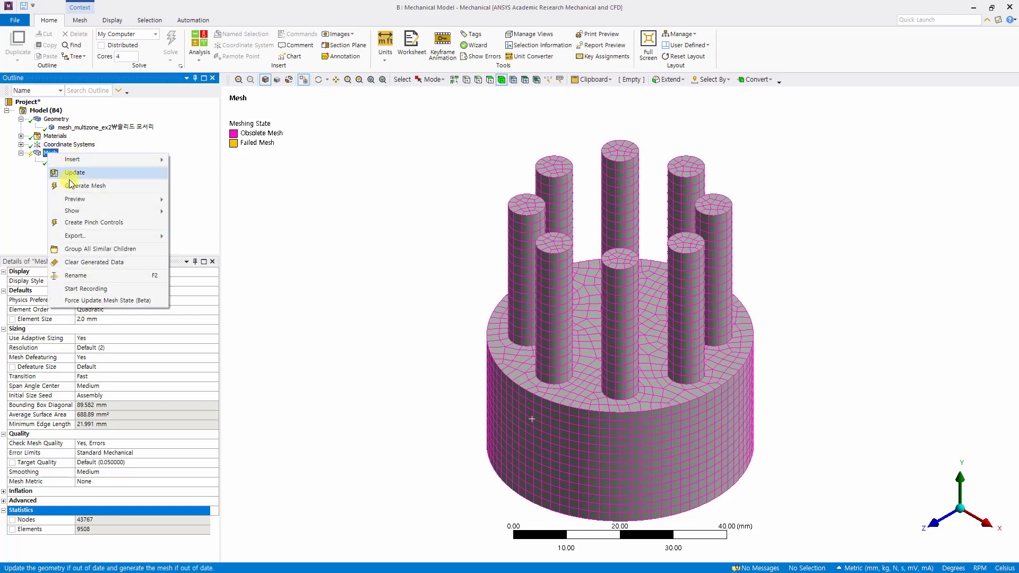
click(75, 187)
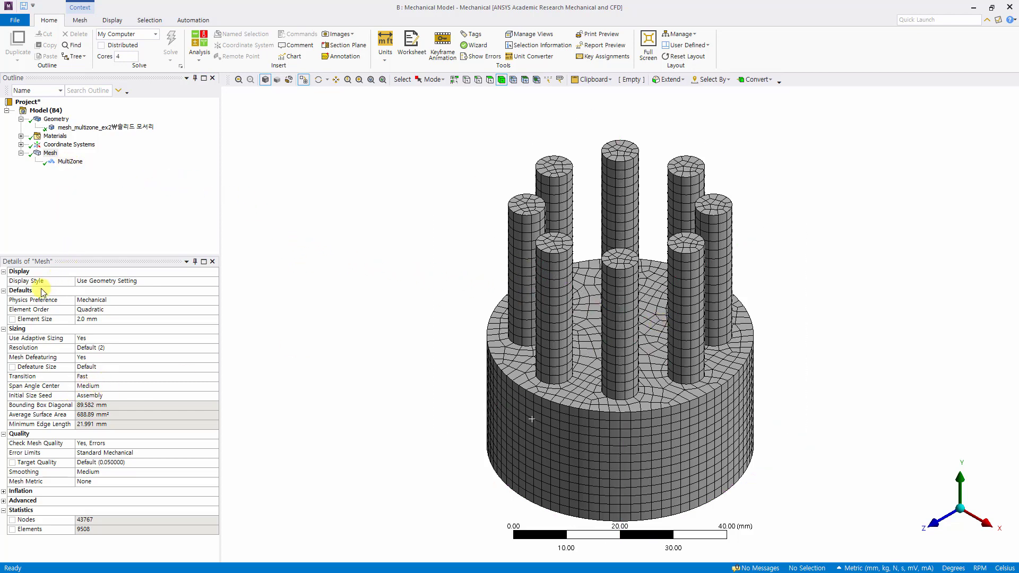
- Turn off adaptive sizing for the mesh and enable Capture Curvature
click(53, 155)
click(38, 338)
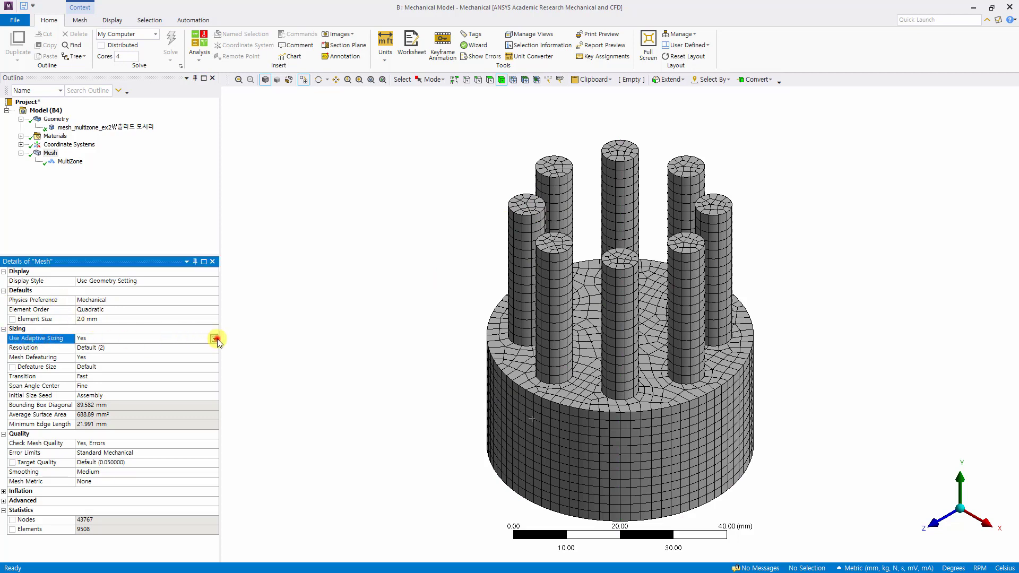
click(215, 338)
click(81, 346)
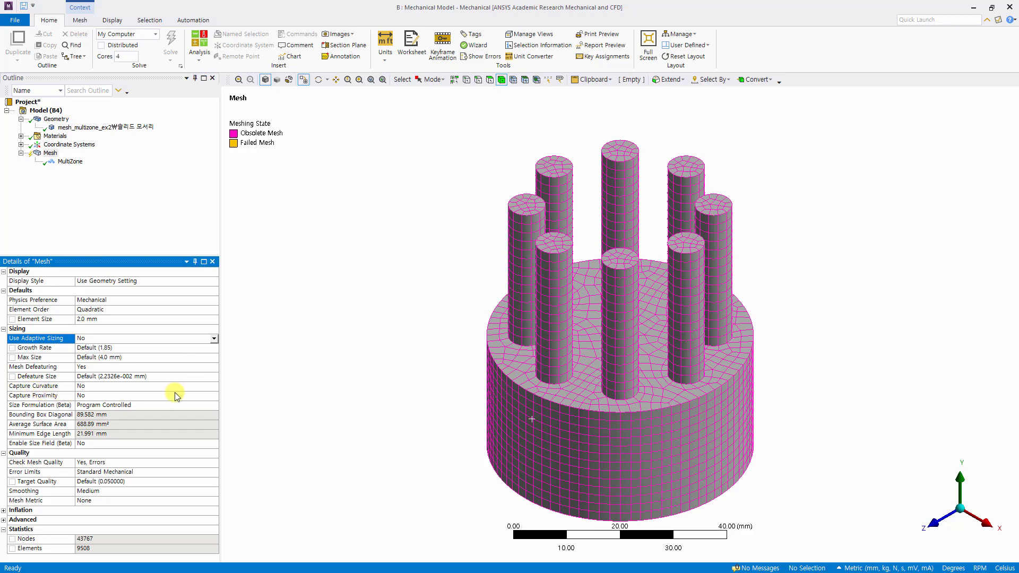
click(217, 389)
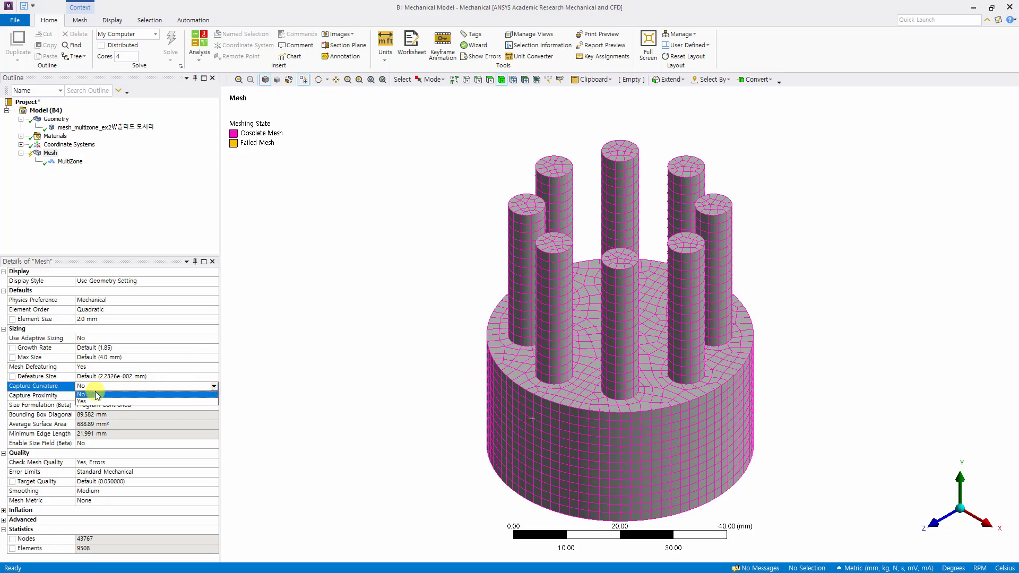
click(81, 403)
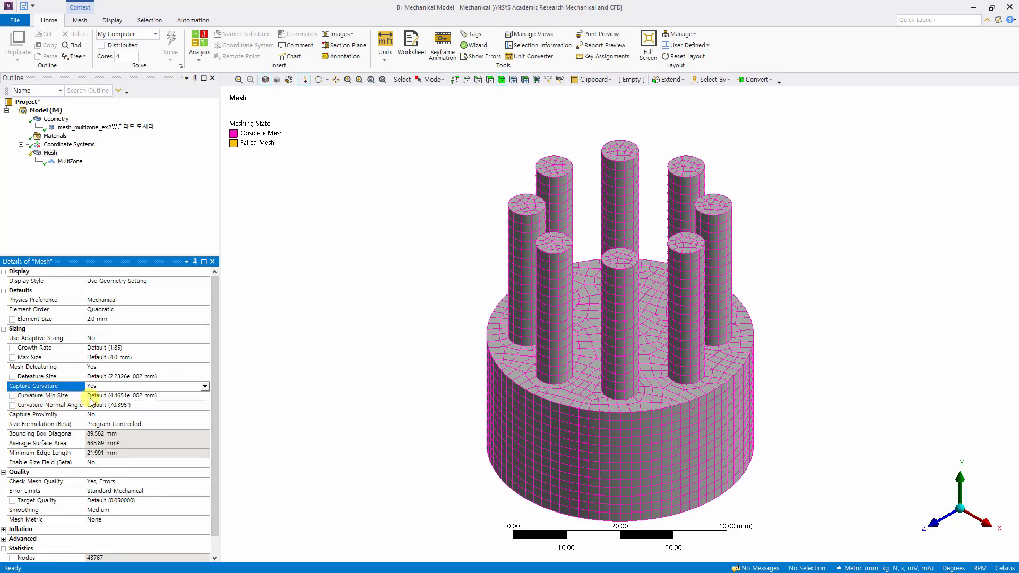
- Leave the curvature minimum size at its default and set the curvature normal angle to 20°
click(159, 396)
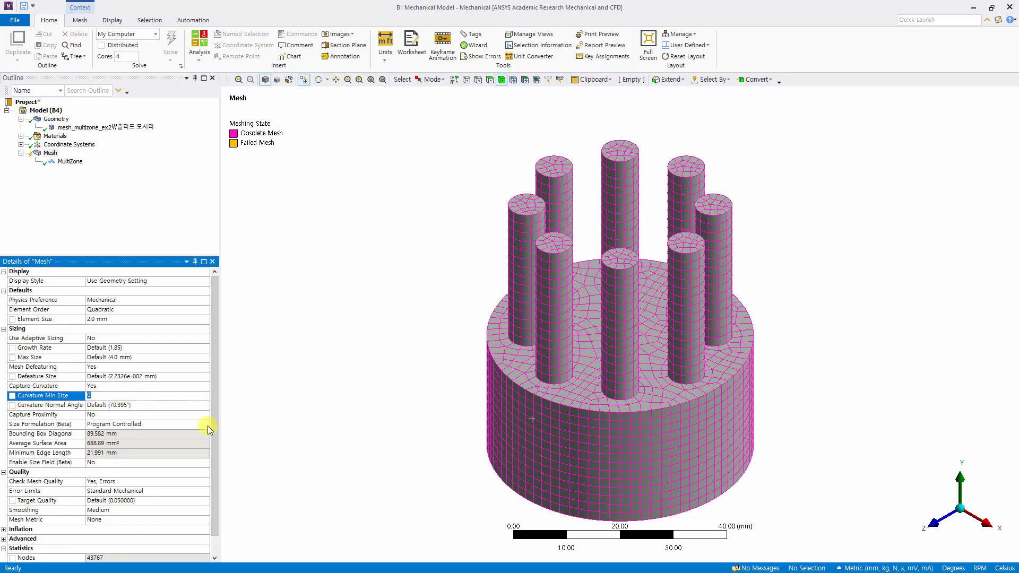
click(244, 418)
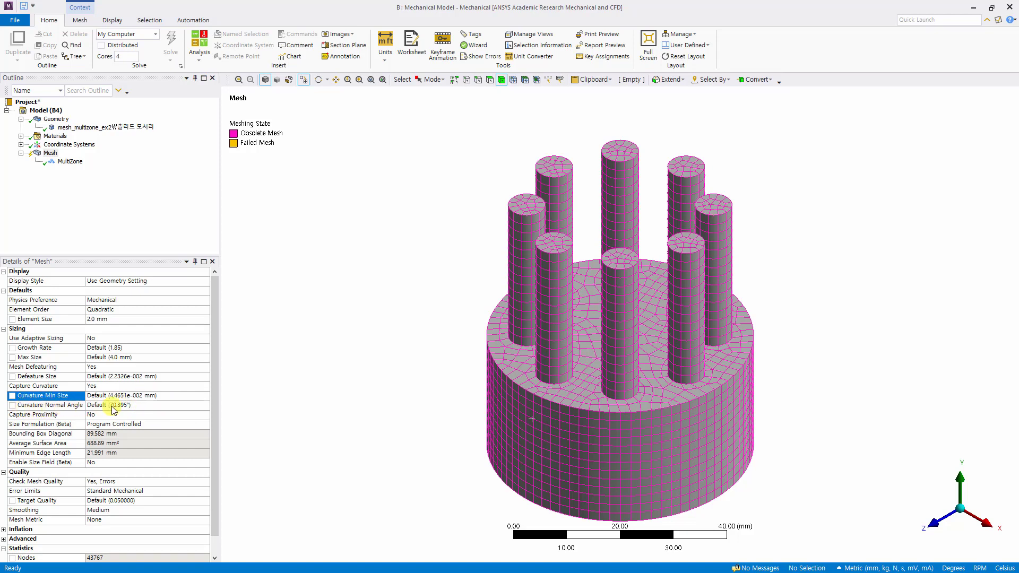
click(146, 406)
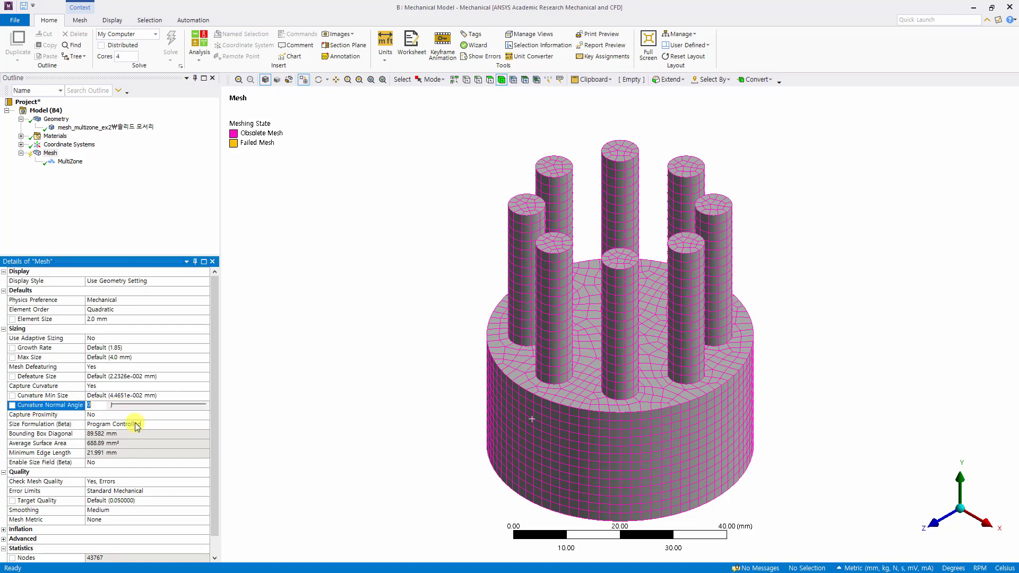
text(20)
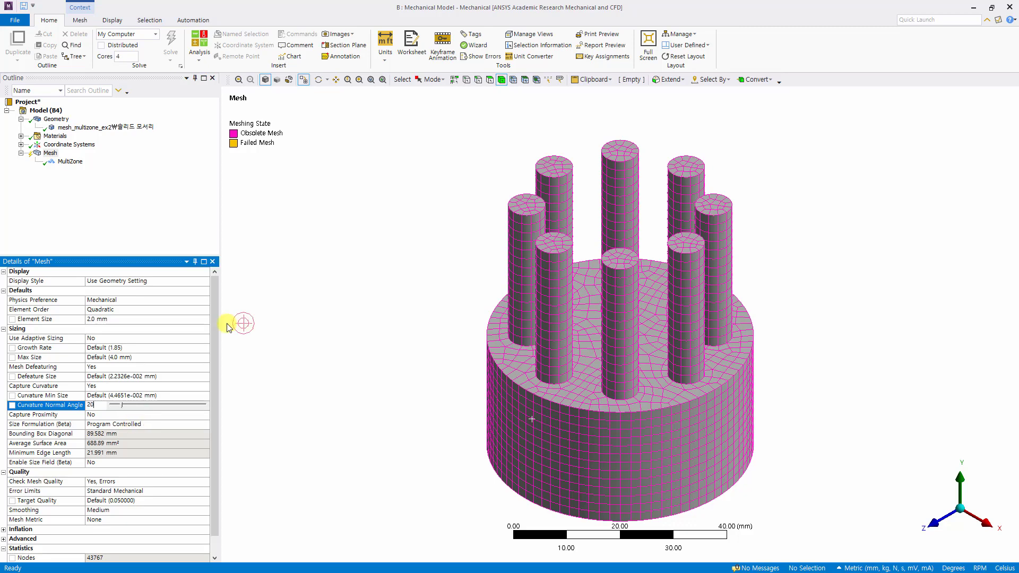
click(240, 322)
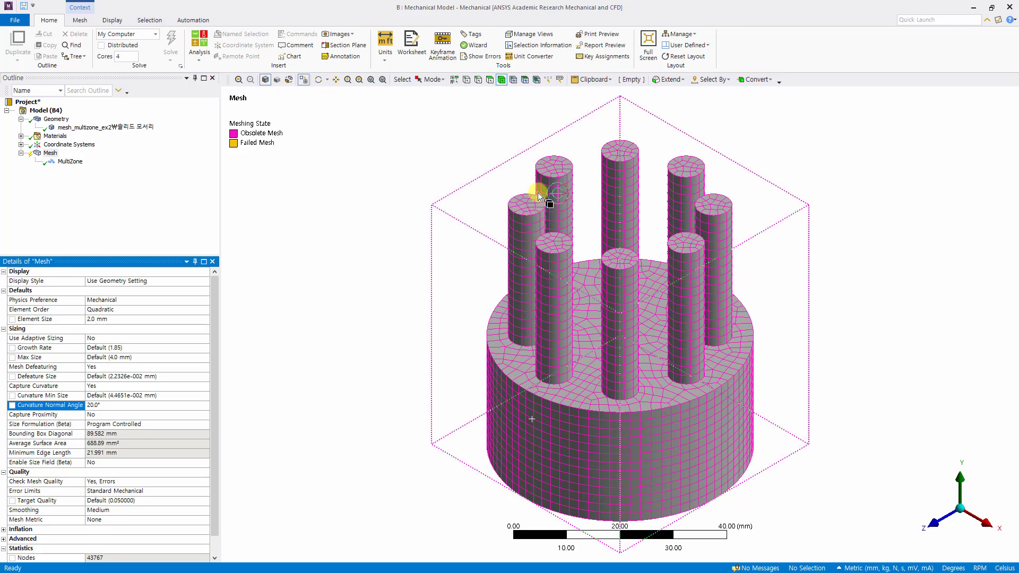
click(364, 246)
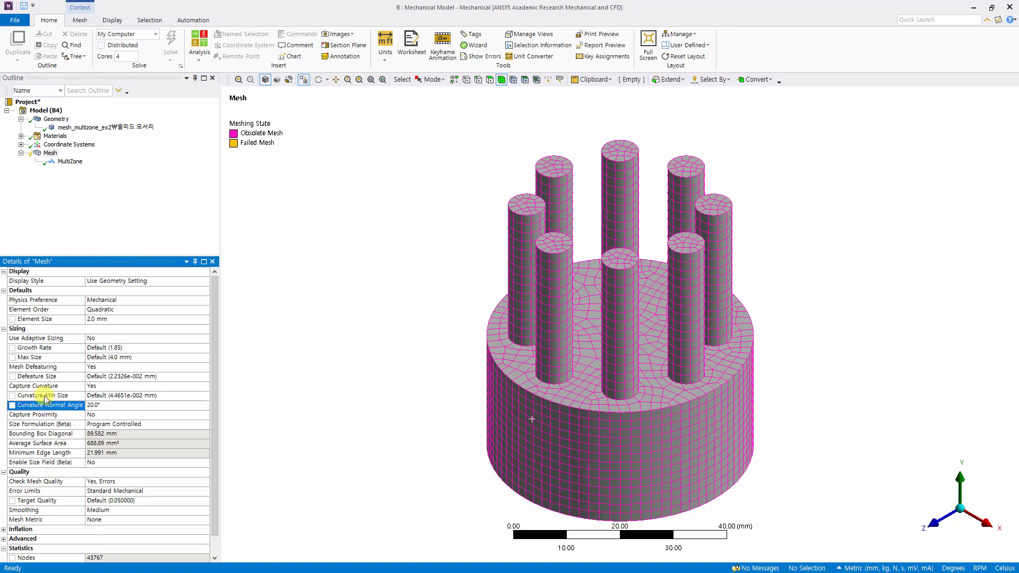
- Regenerate the MultiZone mesh and examine its node and element counts and the element pattern on the disc's underside
right_click(51, 155)
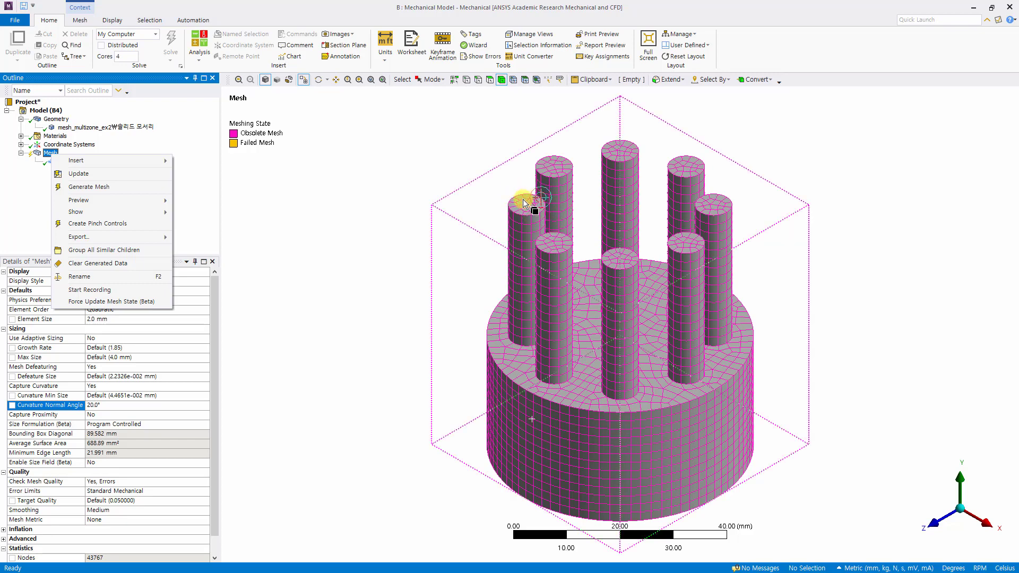
click(77, 187)
scroll(215, 335, down, 1)
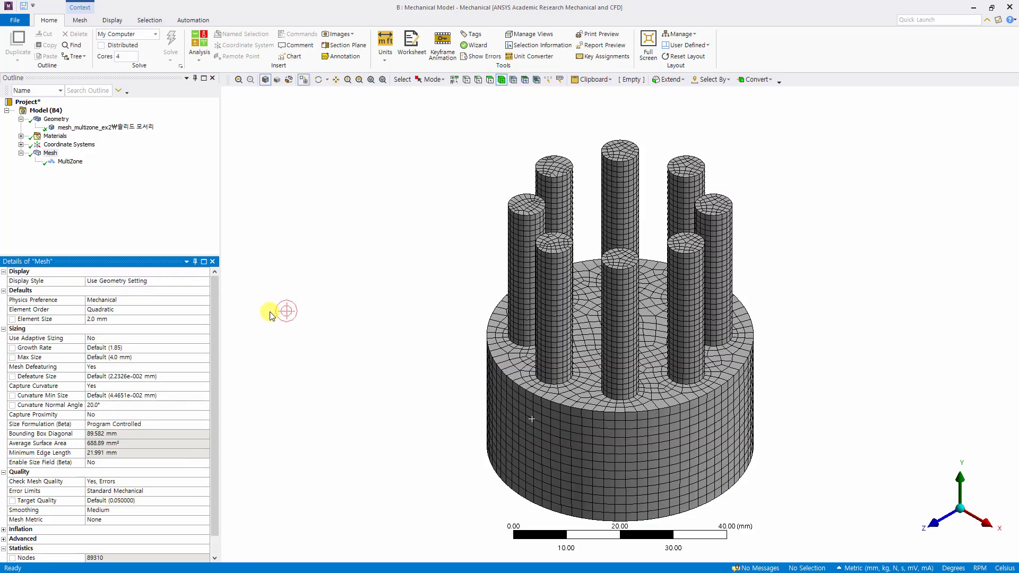
scroll(94, 539, down, 1)
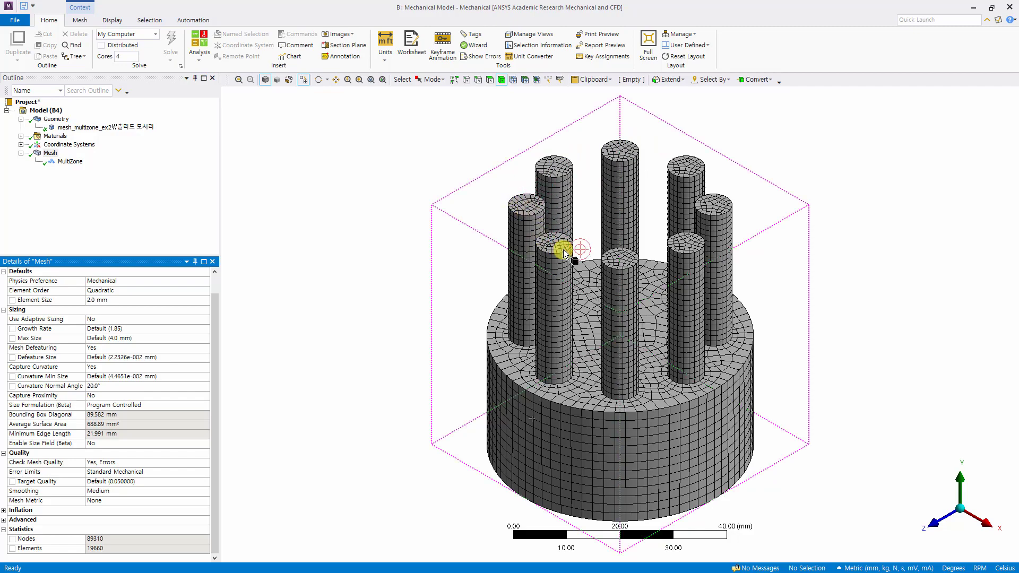
middle_drag(825, 413, 766, 250)
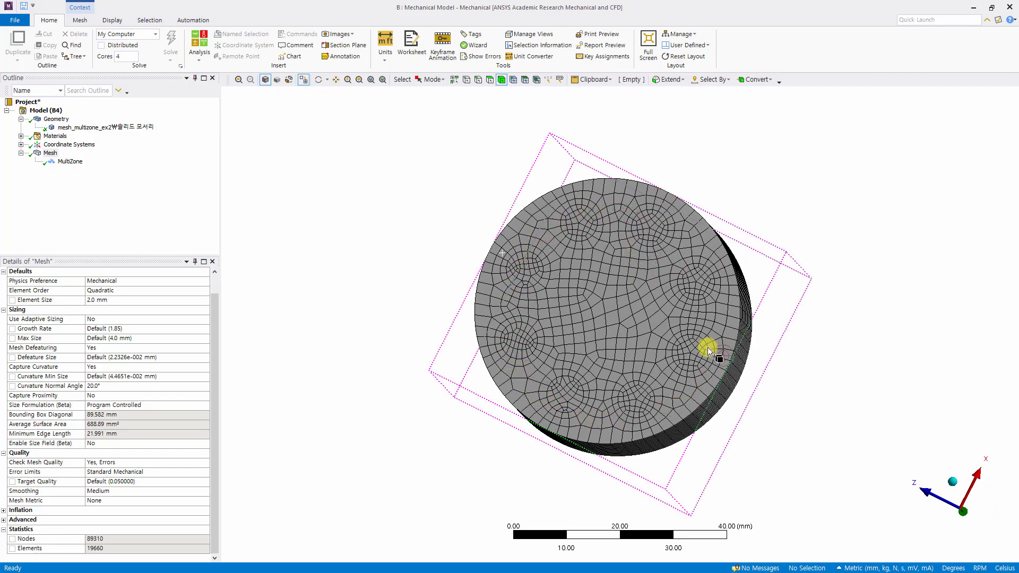
click(954, 485)
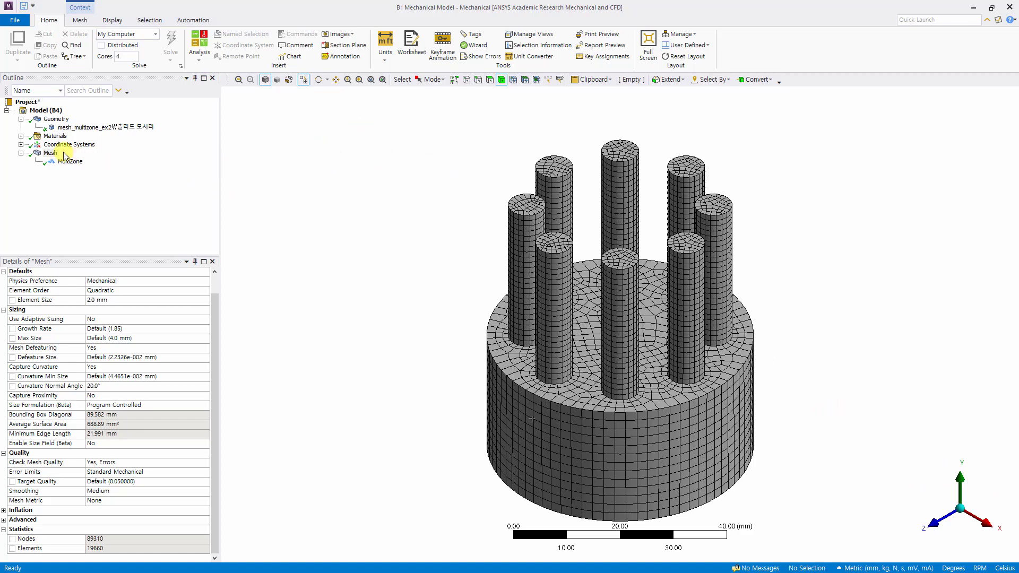
- Insert a sizing control under the mesh and pick the top circular edge of one pin on the unmeshed geometry
right_click(52, 155)
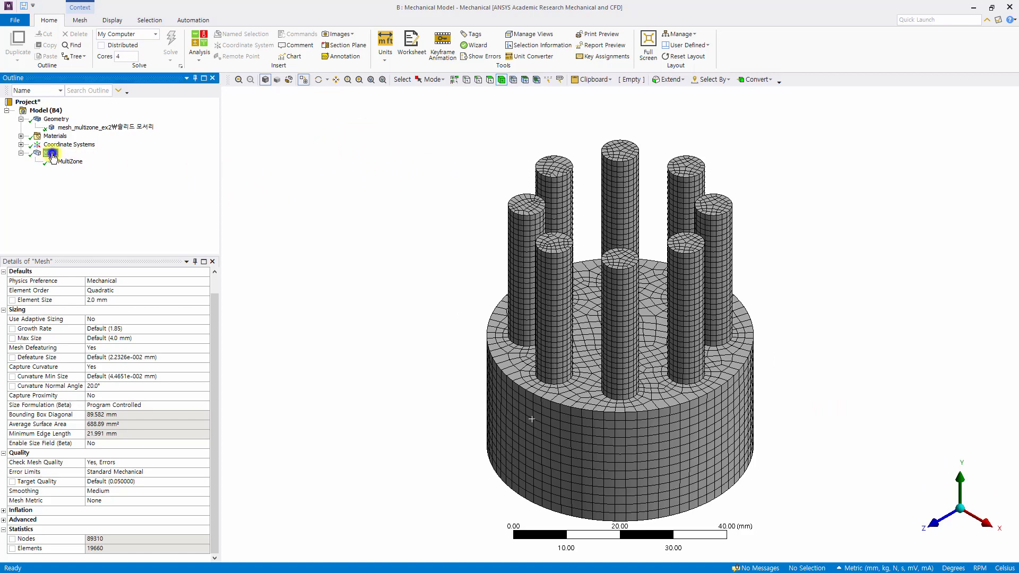
mouse_move(74, 160)
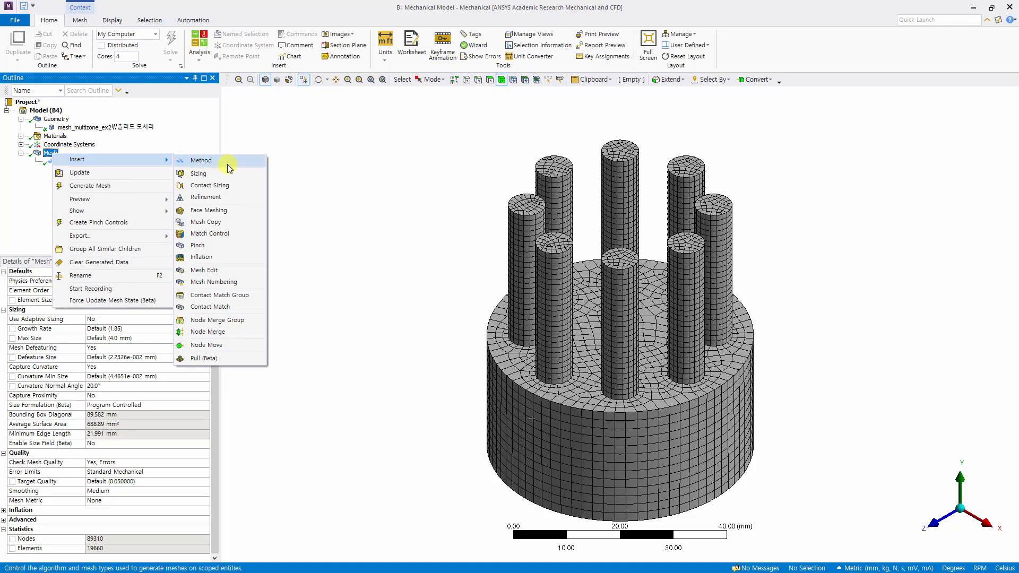
click(190, 173)
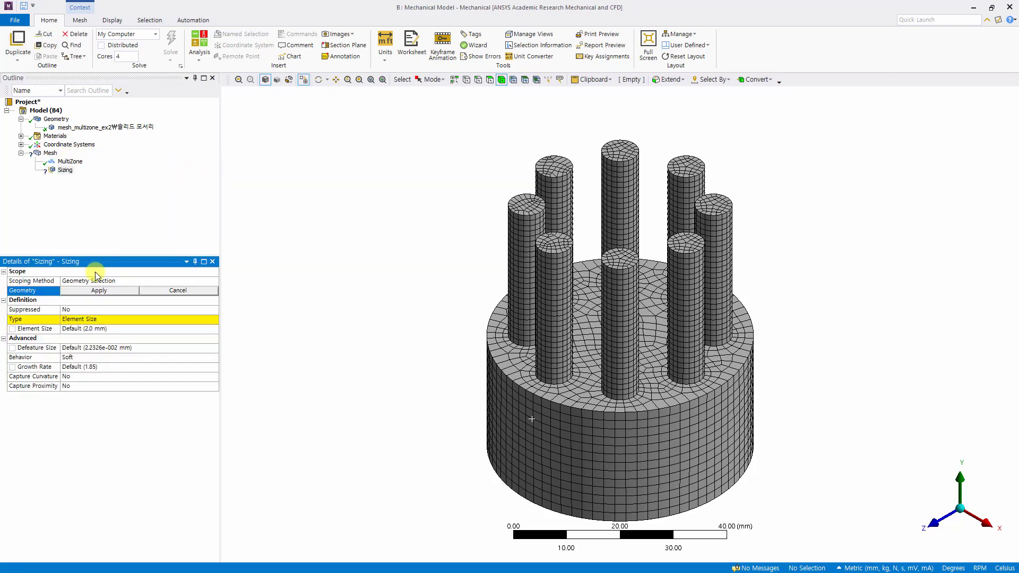
click(479, 81)
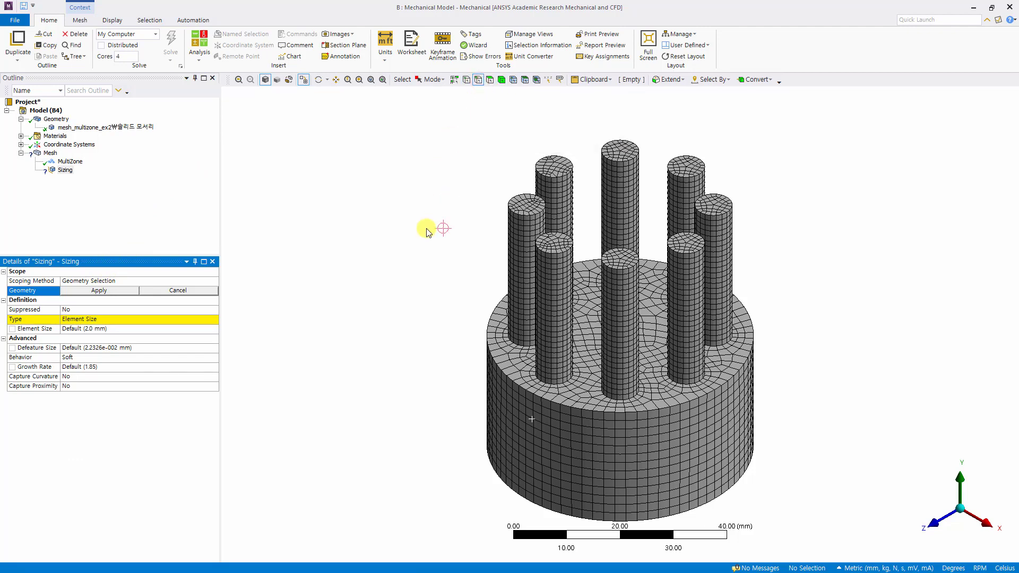
click(529, 215)
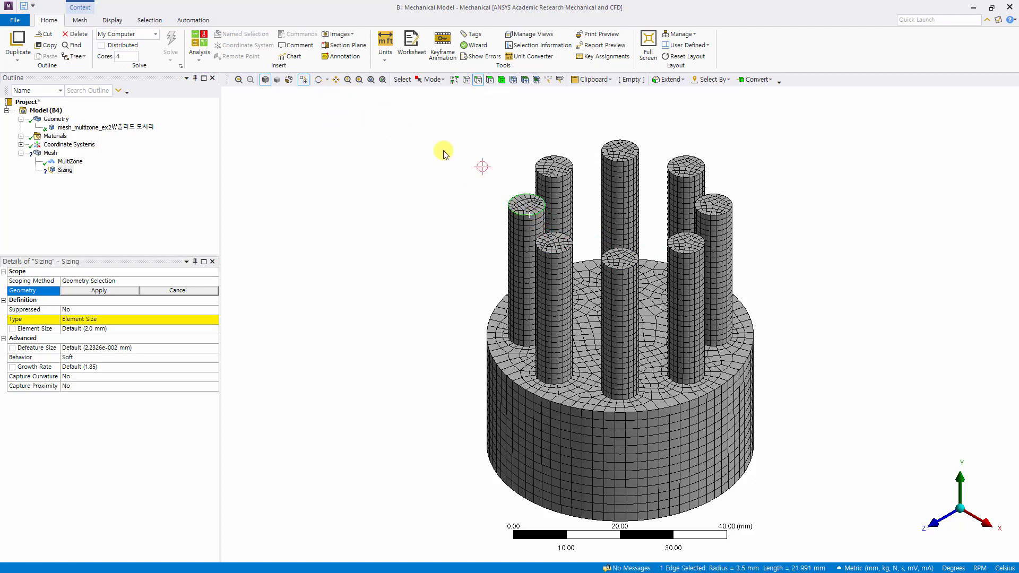
click(303, 81)
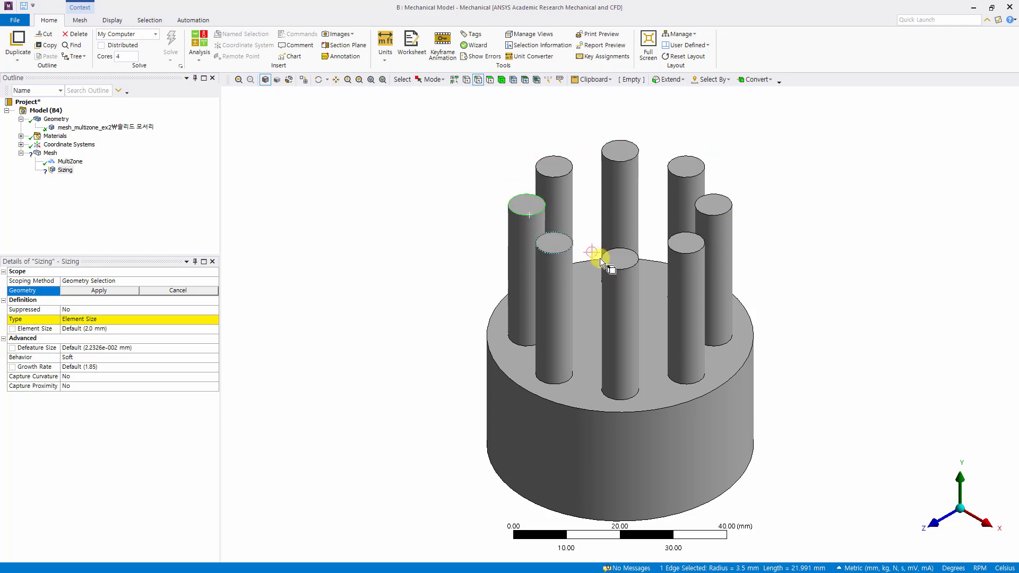
- Extend the edge selection to all edges with the same size and apply it as the sizing's geometry scope
click(729, 81)
mouse_move(728, 120)
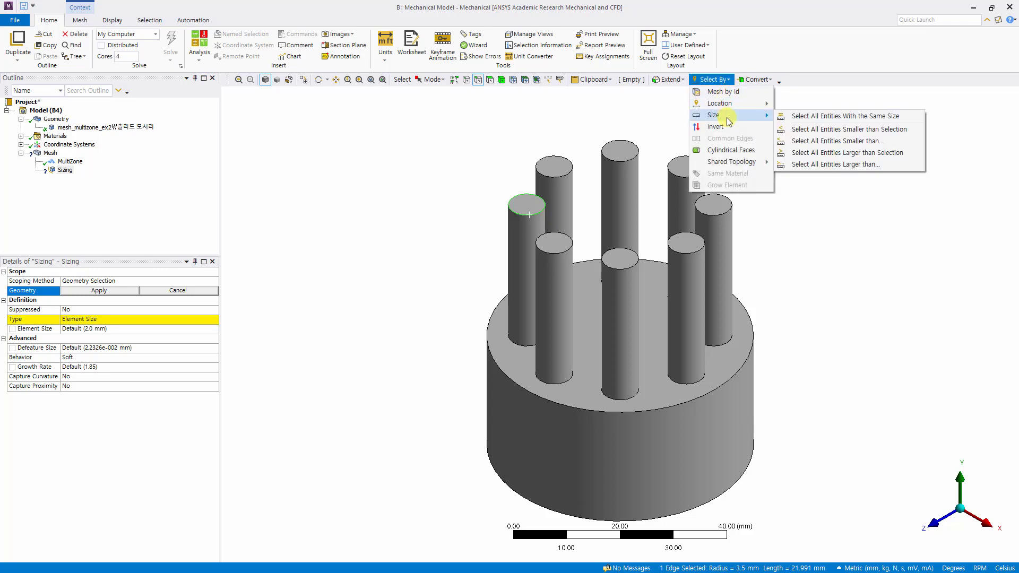
click(818, 117)
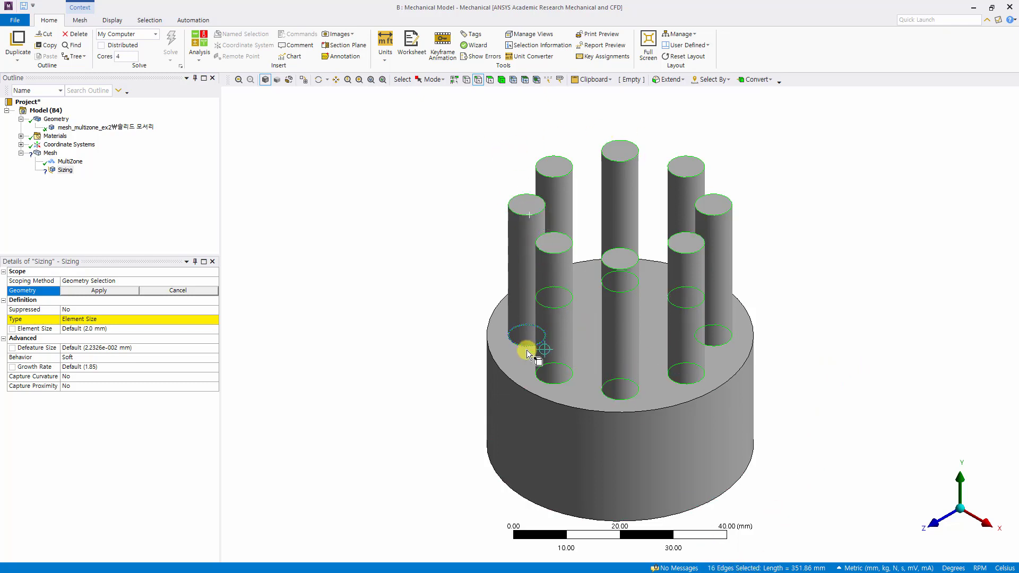
mouse_move(794, 411)
middle_down()
mouse_move(732, 266)
mouse_move(739, 326)
mouse_move(785, 416)
middle_up()
click(955, 504)
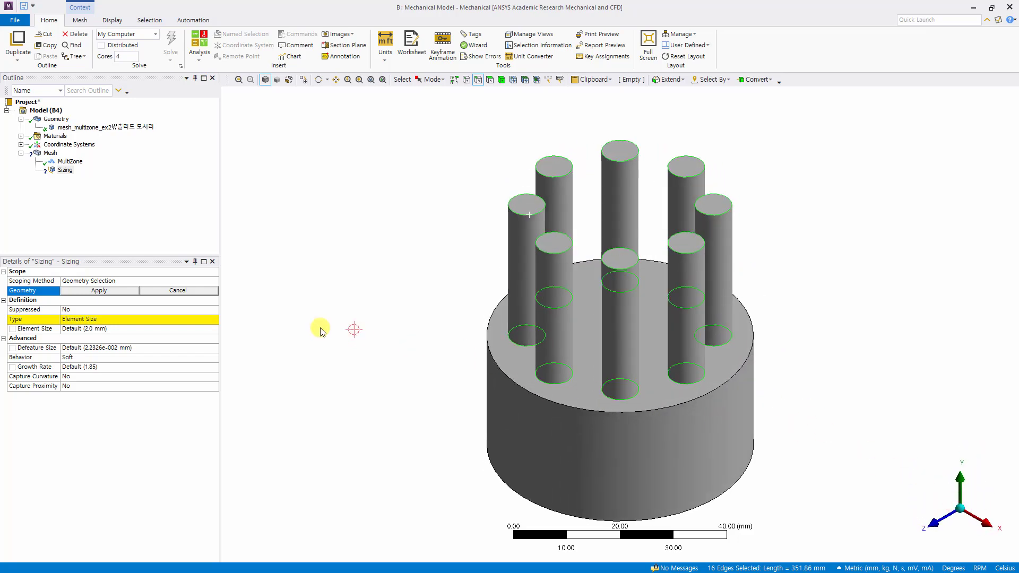
click(102, 292)
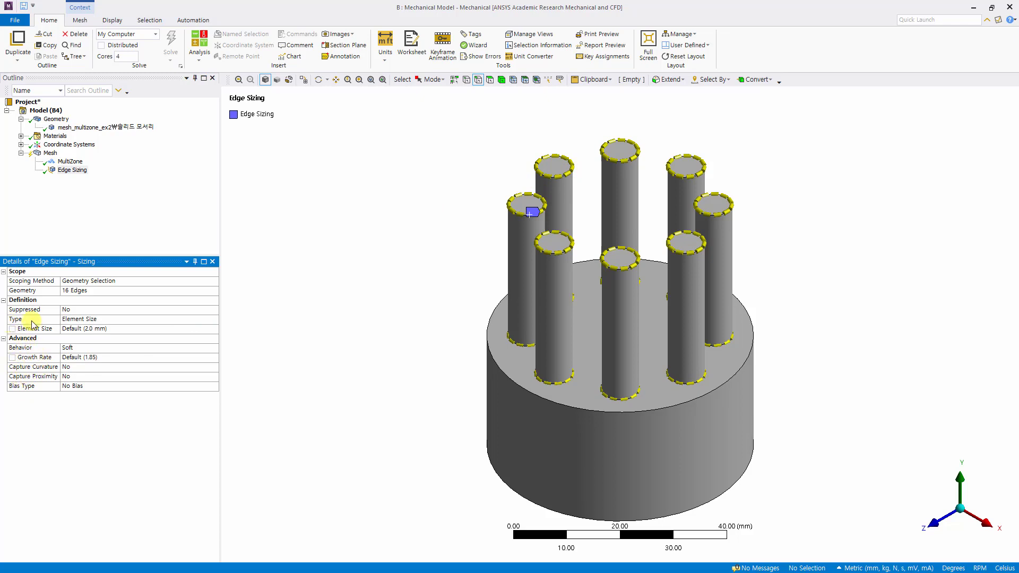
- Define the edge sizing by Number of Divisions and set it to 20
click(214, 319)
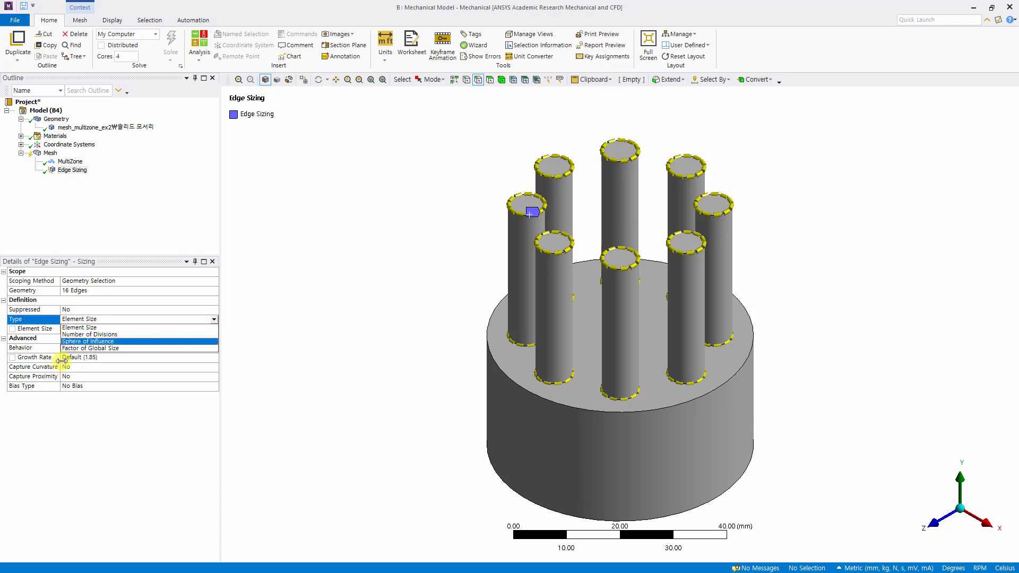
click(88, 334)
click(91, 330)
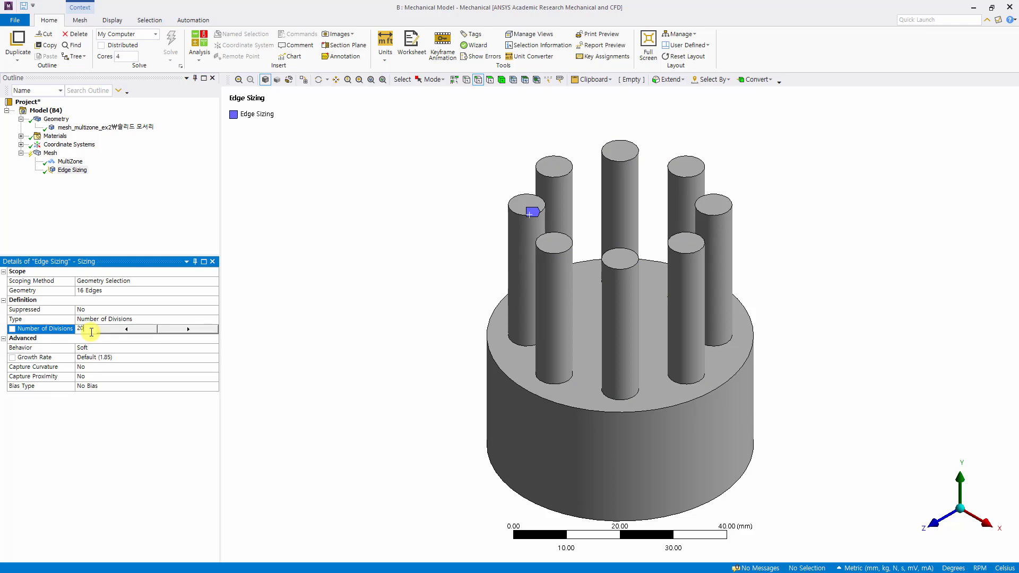
text(20)
key(Return)
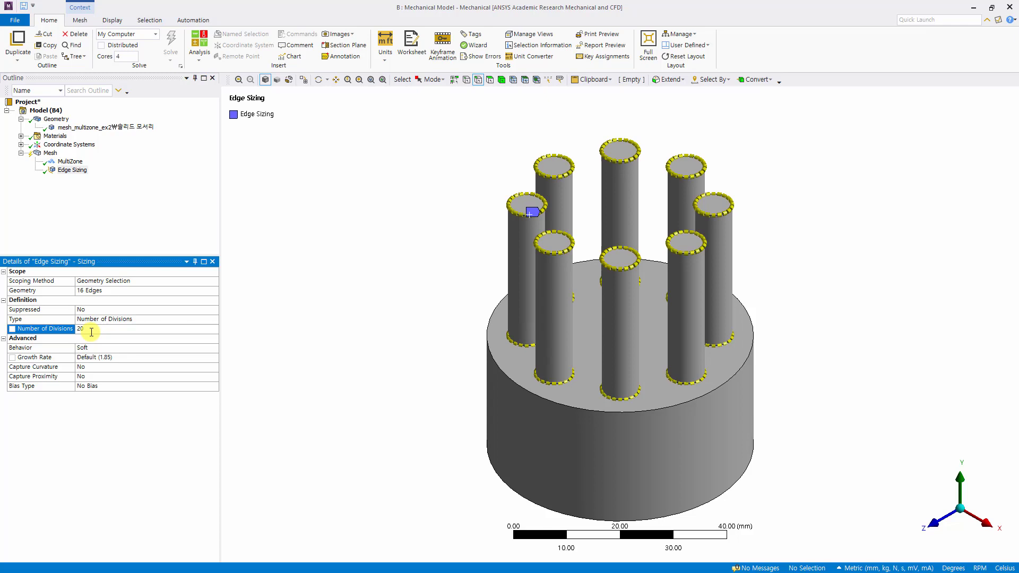
- Regenerate the mesh with the edge sizing and display it to examine the elements around the pins
click(53, 156)
right_click(54, 157)
mouse_move(101, 214)
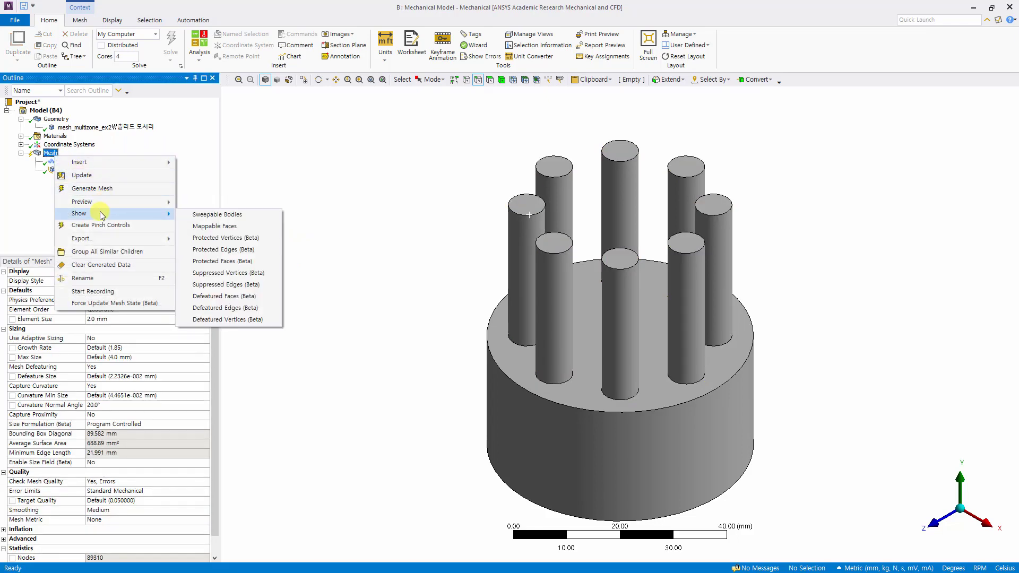
mouse_move(76, 161)
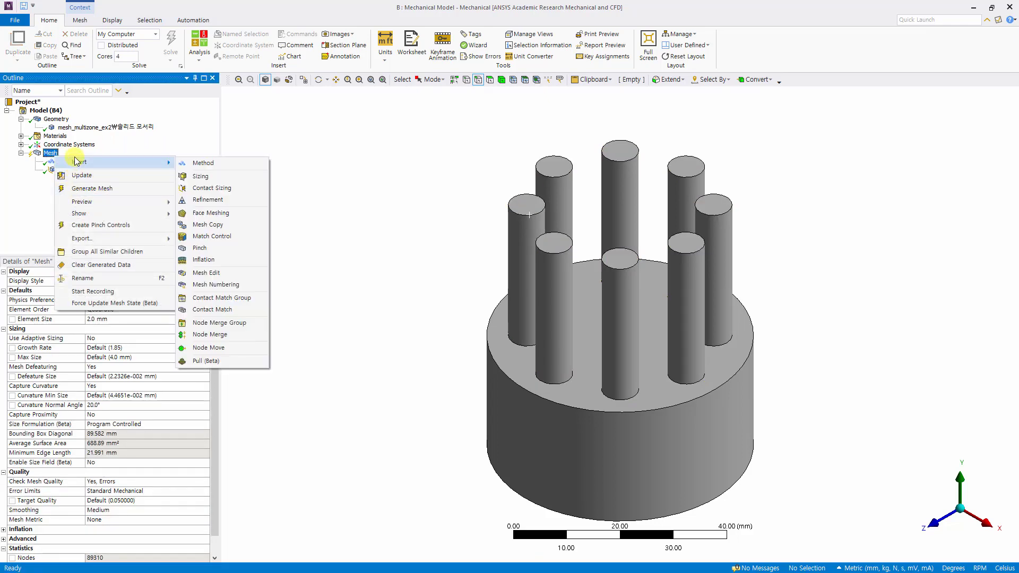
click(85, 188)
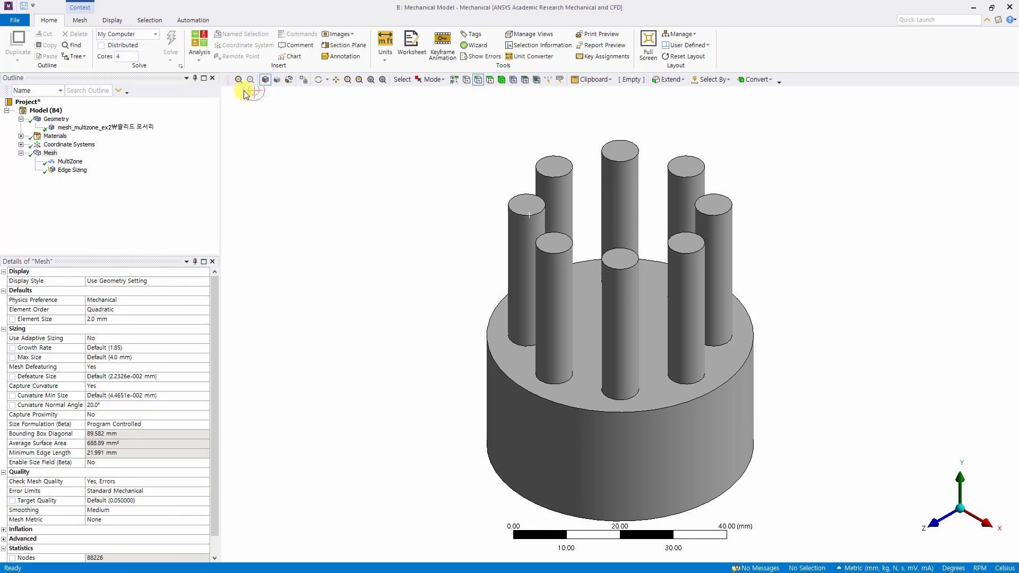
click(305, 80)
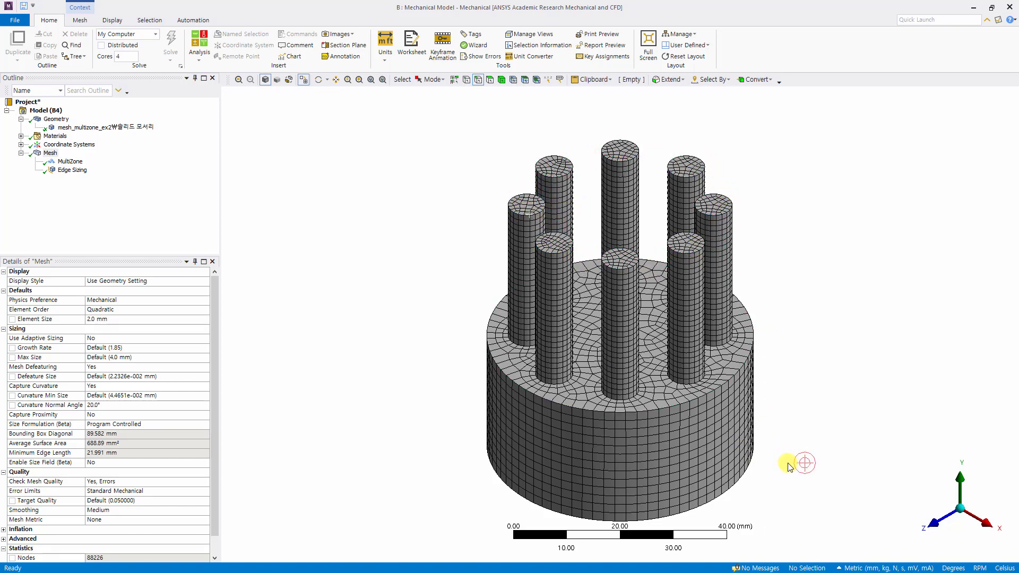
middle_drag(790, 466, 849, 468)
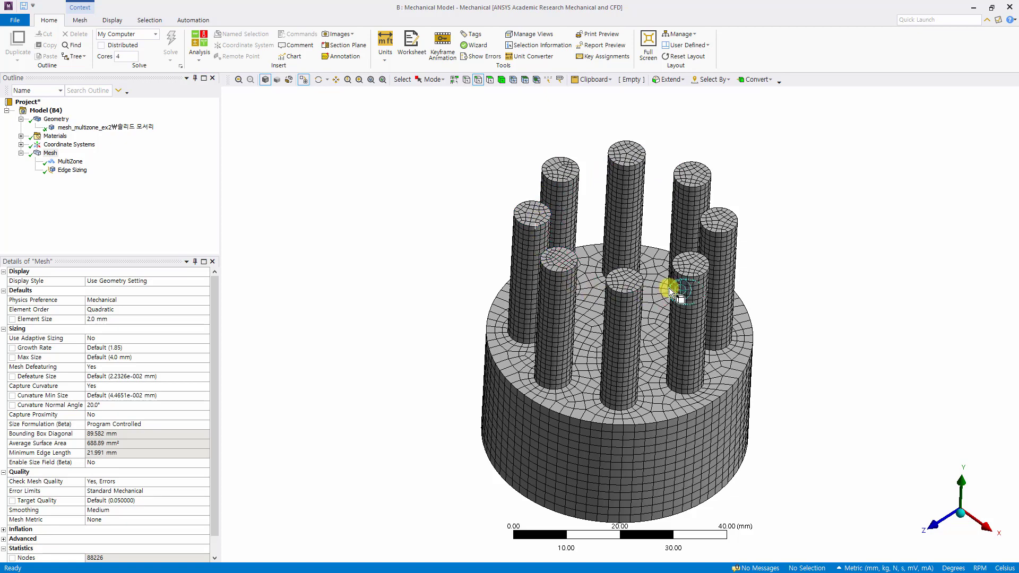
click(960, 511)
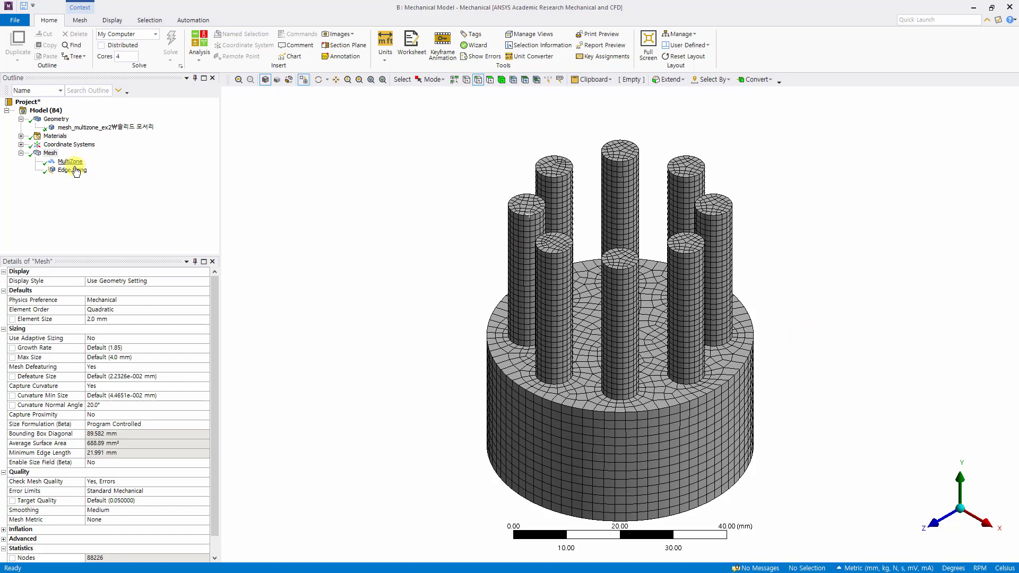
click(557, 122)
- Set the MultiZone method's sweep element size to 5 mm
click(70, 161)
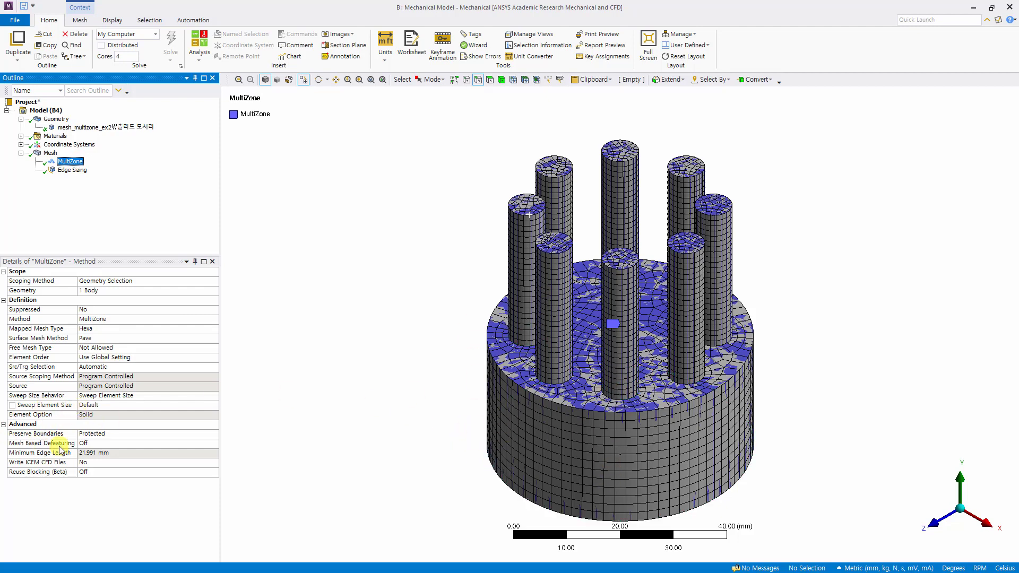
click(106, 406)
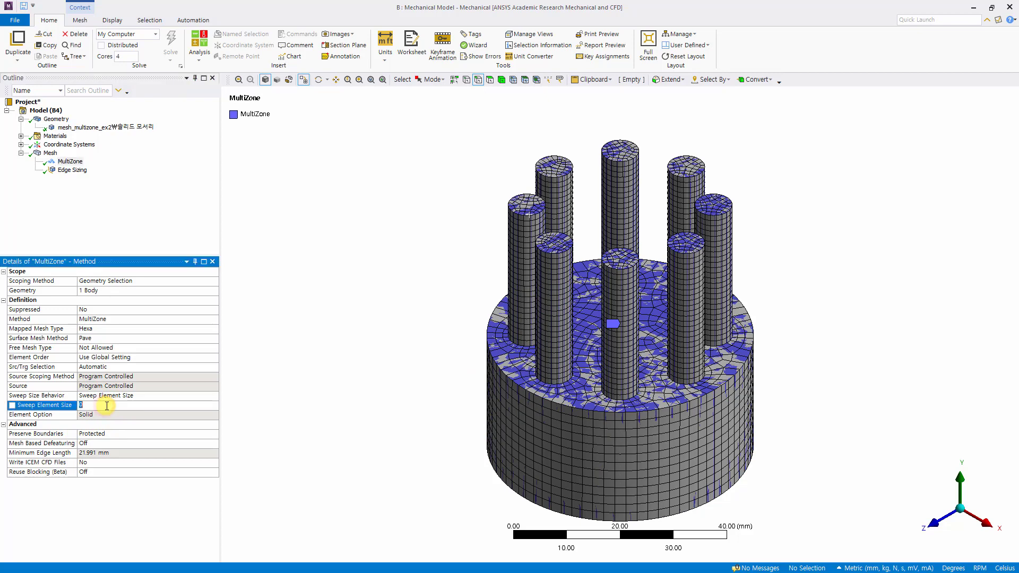
text(5)
key(Return)
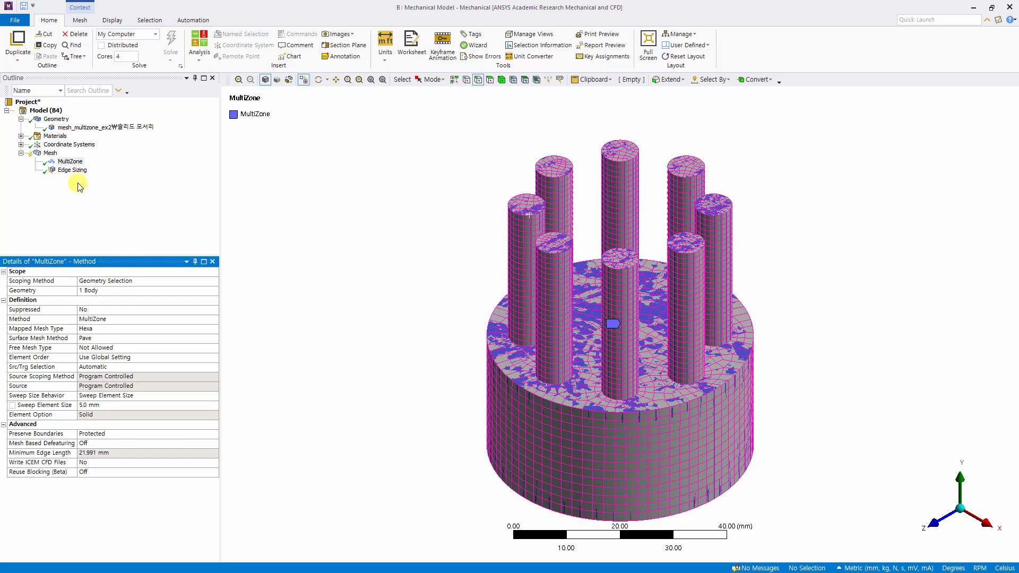
- Check the node and element counts, regenerate the mesh with the coarser sweep size, and compare the new counts
click(48, 154)
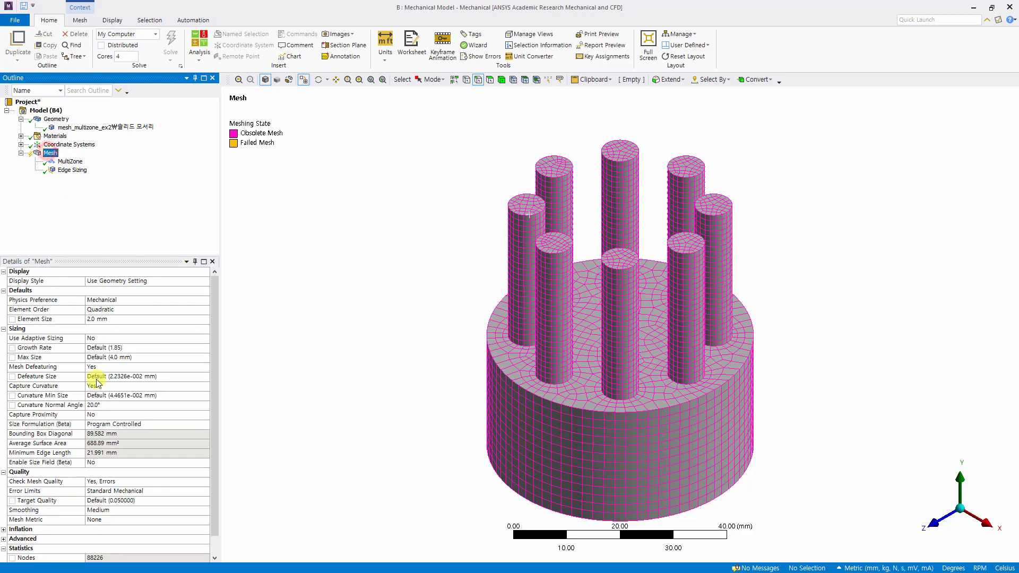
scroll(212, 412, down, 1)
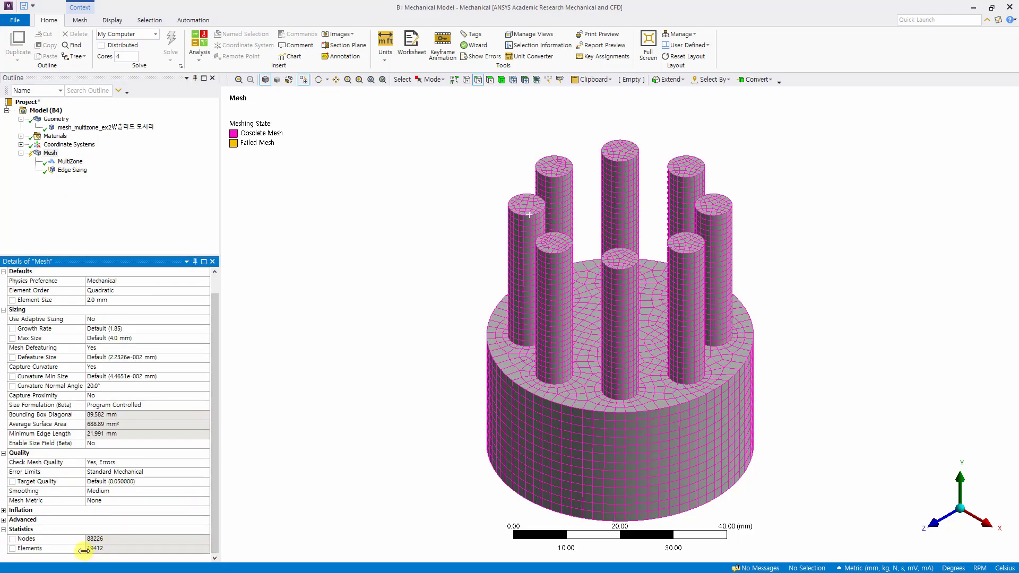
click(417, 317)
right_click(51, 155)
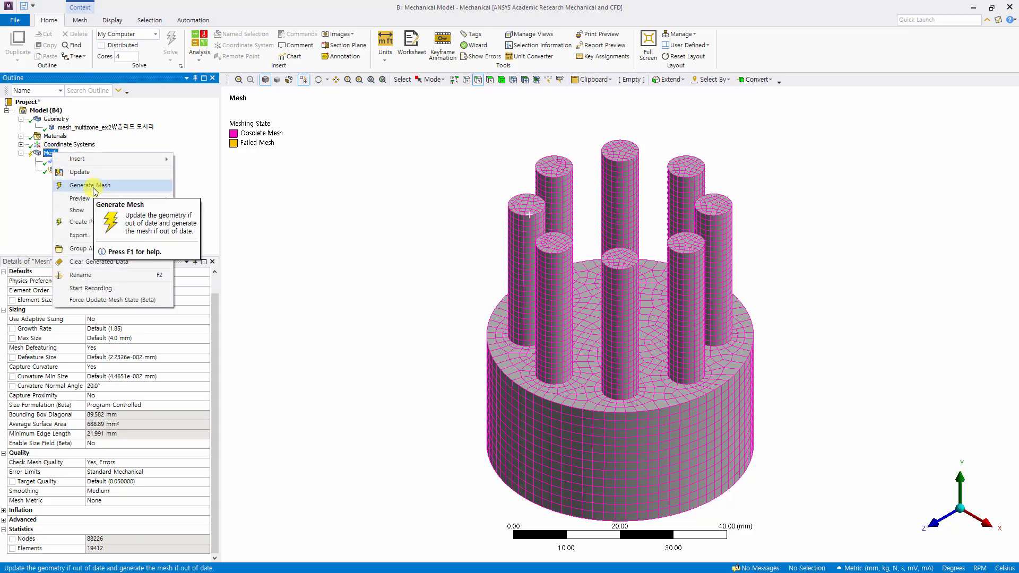
click(90, 185)
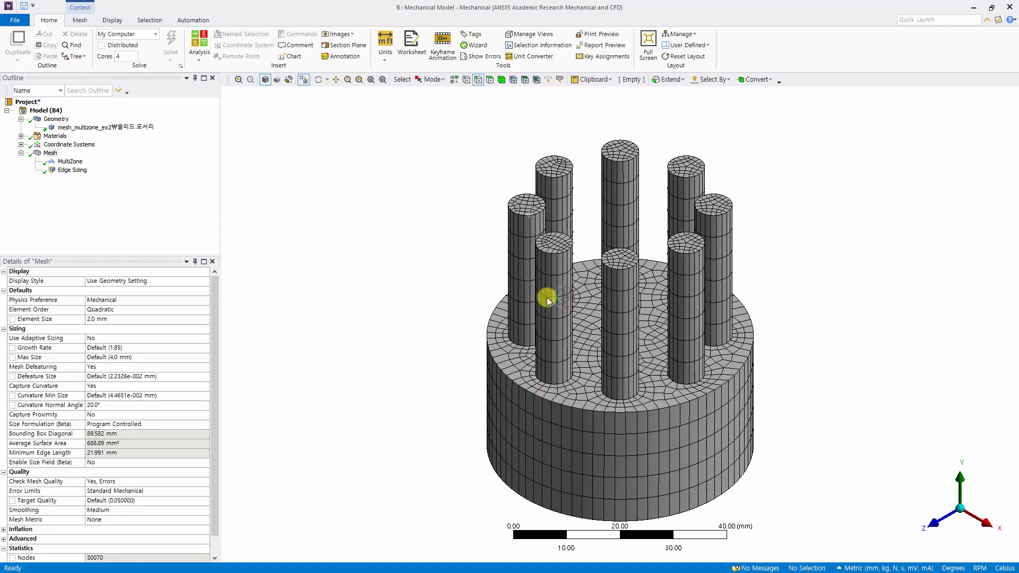
drag(216, 300, 218, 360)
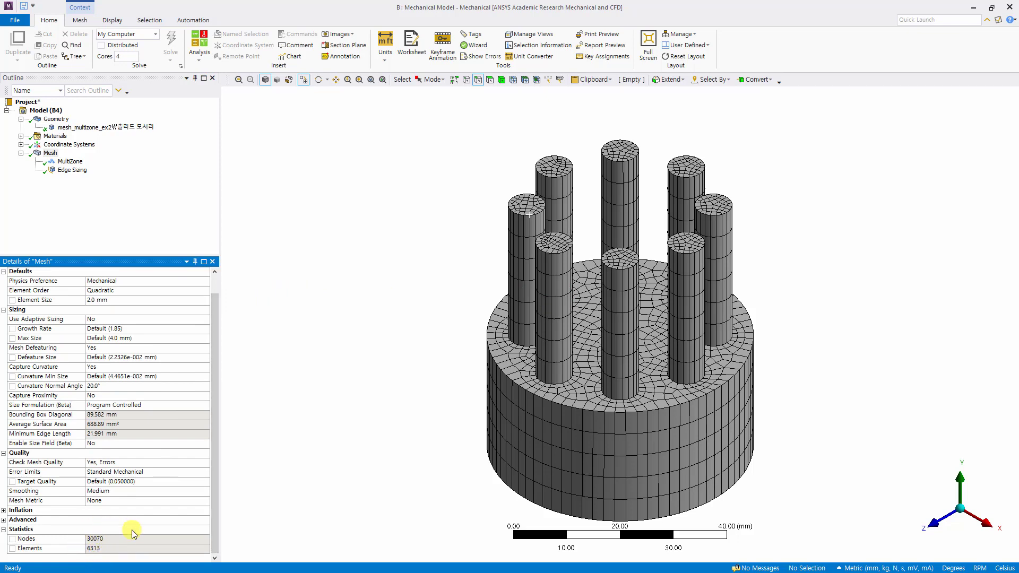
scroll(440, 460, down, 1)
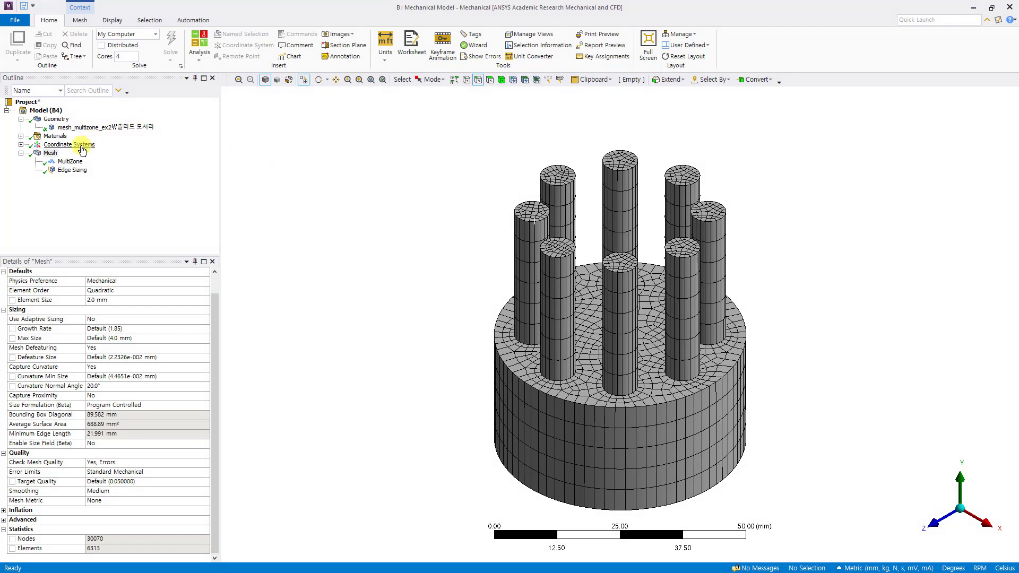
- Change the MultiZone method's Surface Mesh Method to Uniform
click(74, 161)
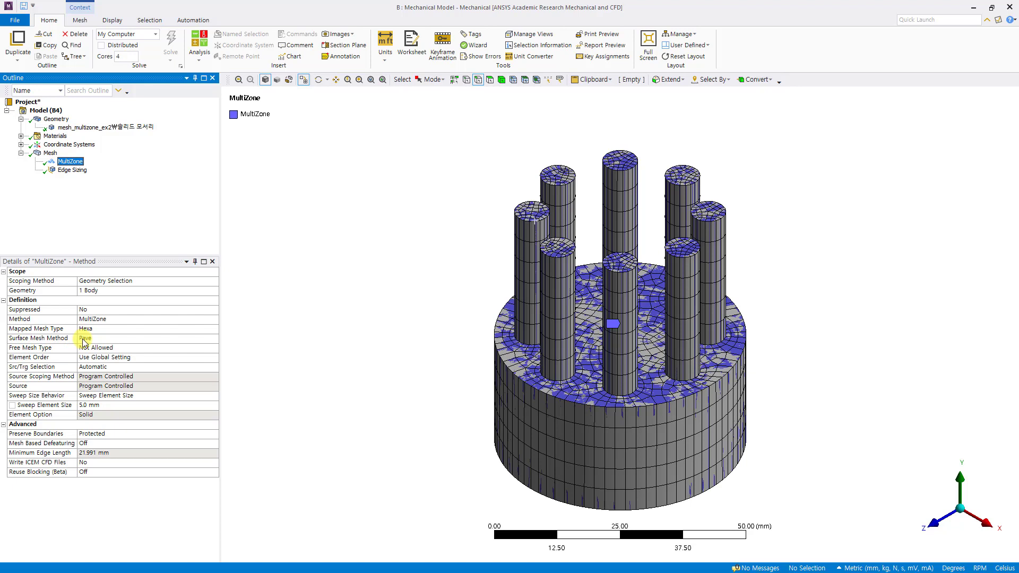
click(53, 153)
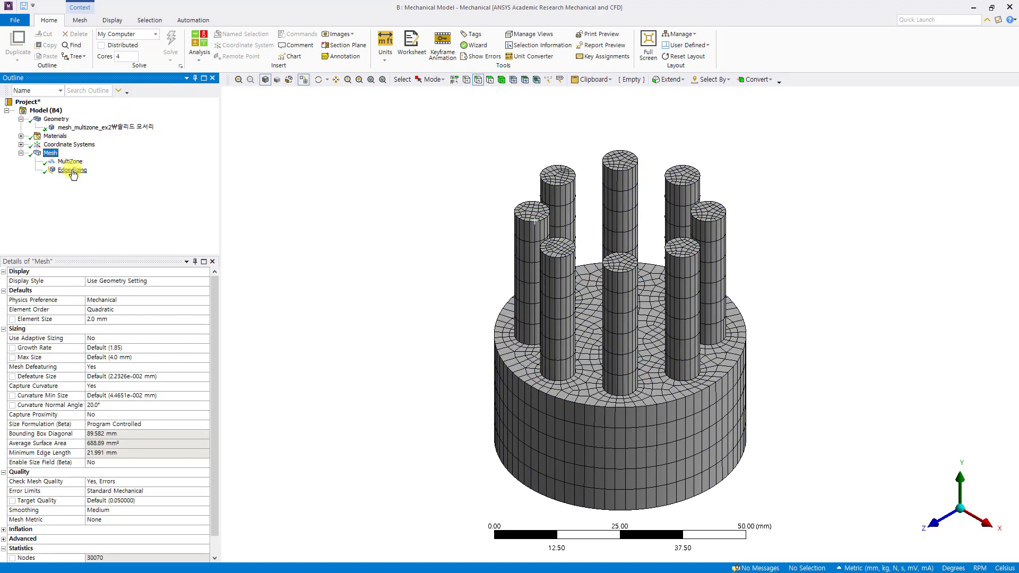
click(74, 162)
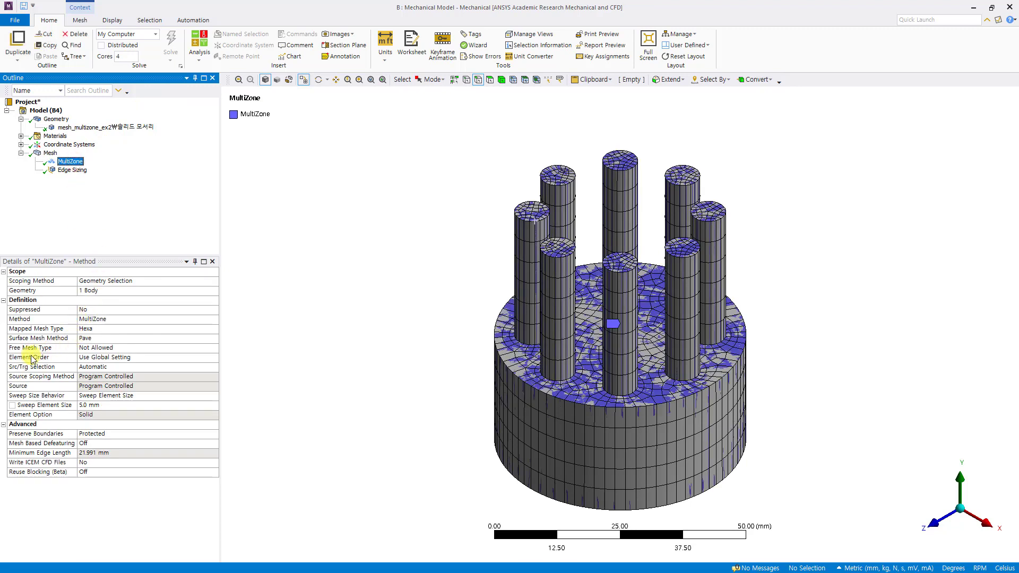
click(213, 338)
click(90, 353)
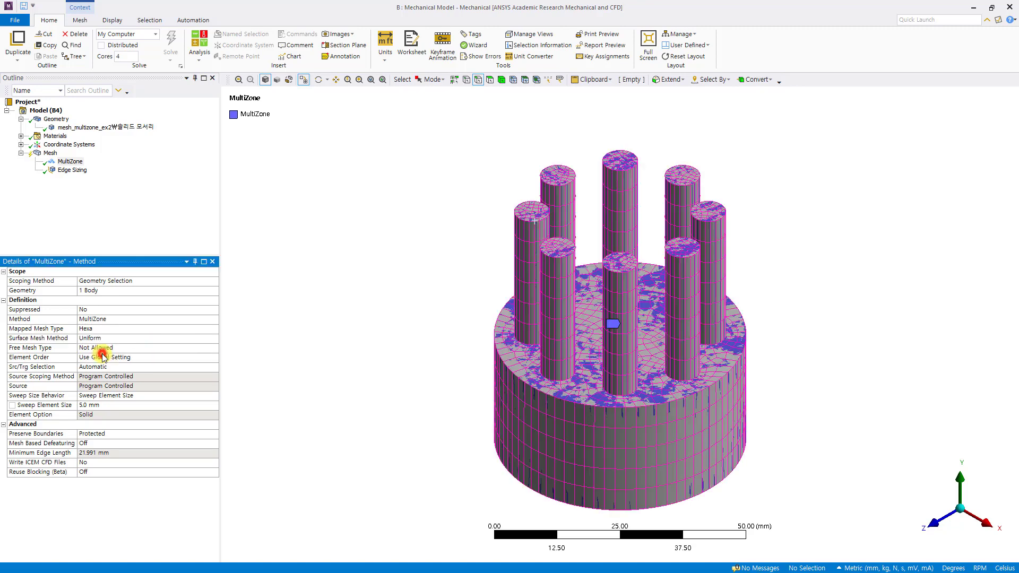
click(276, 343)
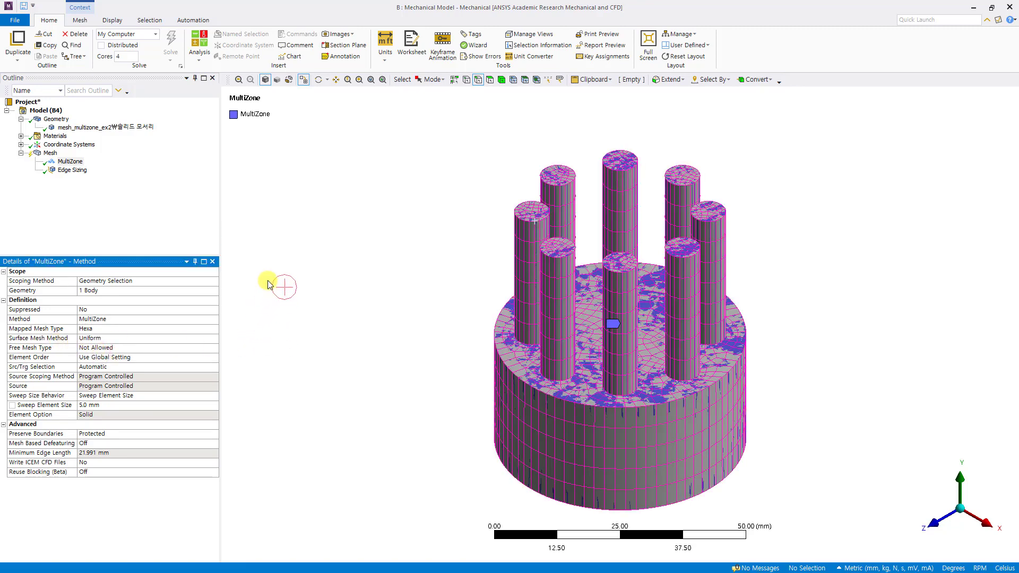
- Regenerate the mesh with the uniform surface method and examine the disc's underside pattern and the node and element counts
click(53, 155)
right_click(55, 158)
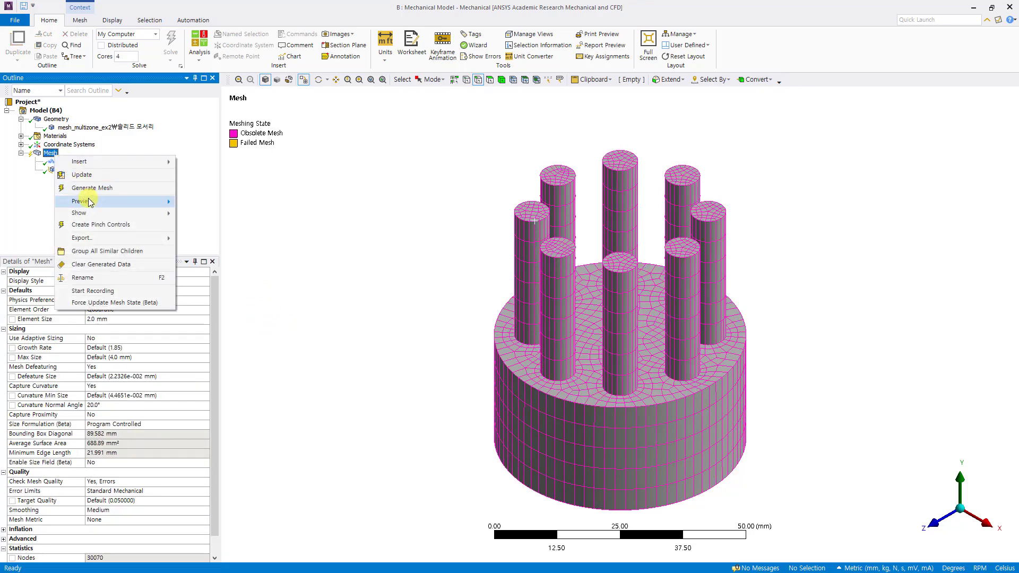
mouse_move(109, 184)
click(213, 202)
click(366, 295)
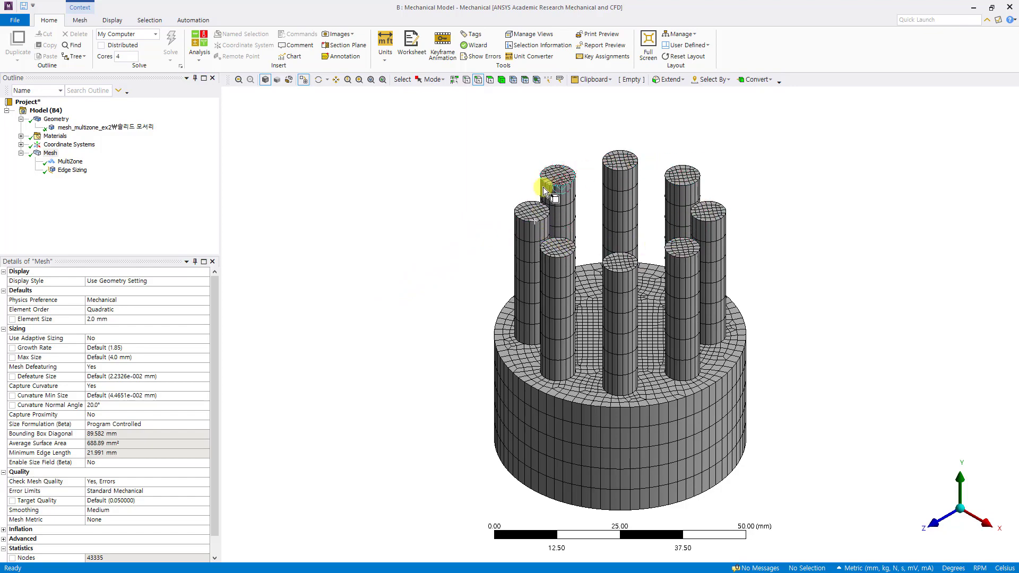
middle_drag(766, 477, 730, 319)
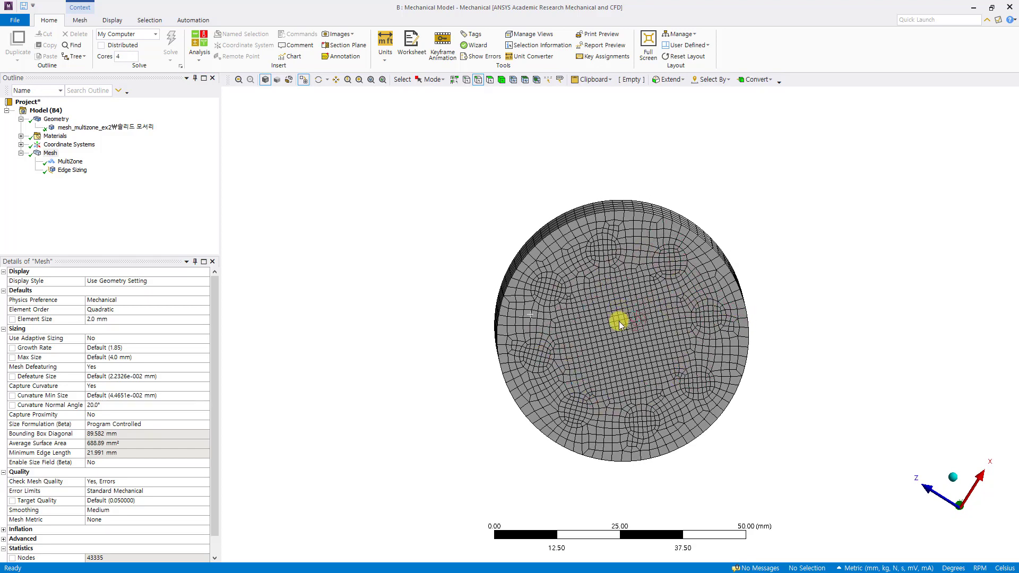
click(951, 478)
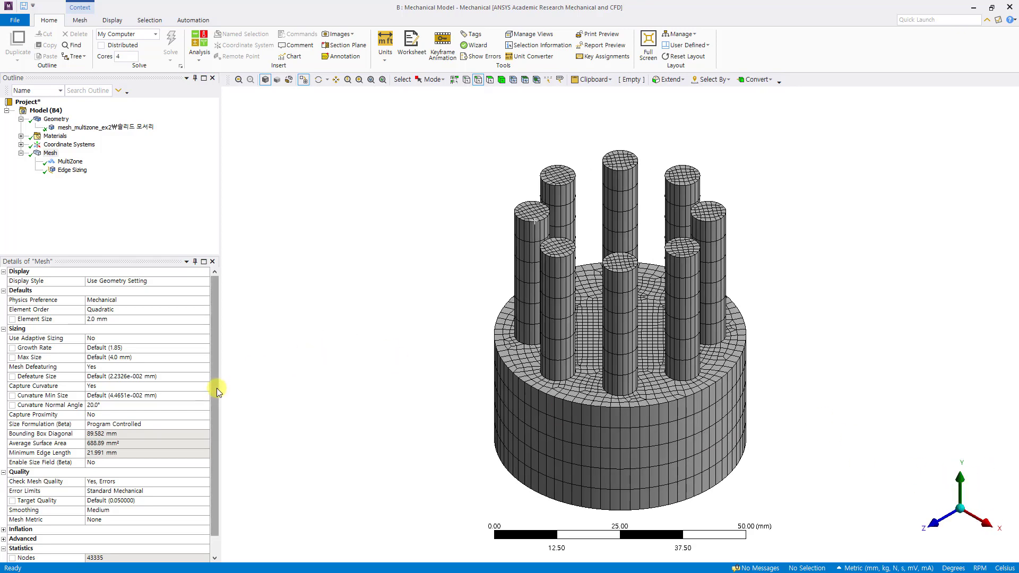
scroll(217, 388, down, 1)
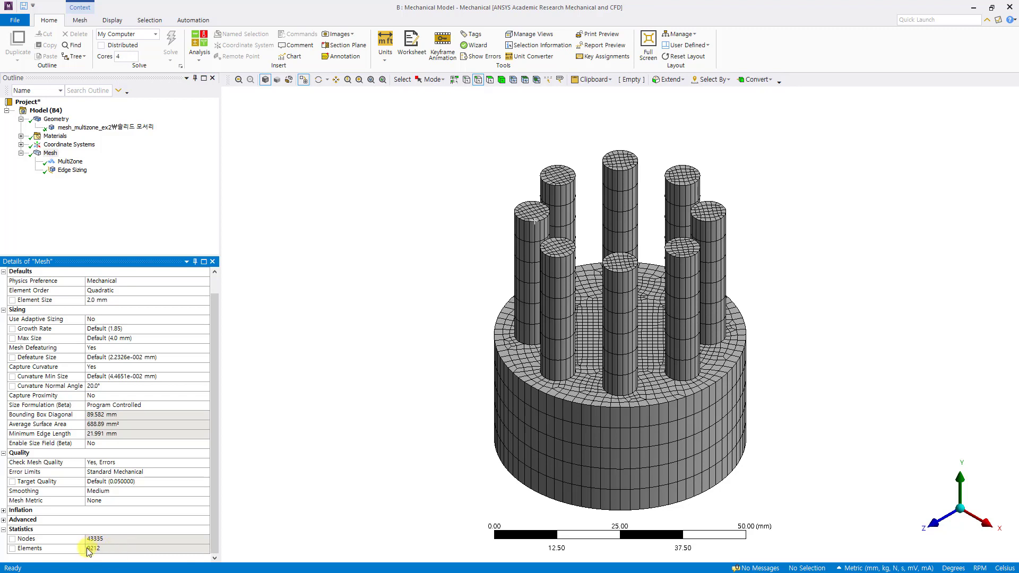